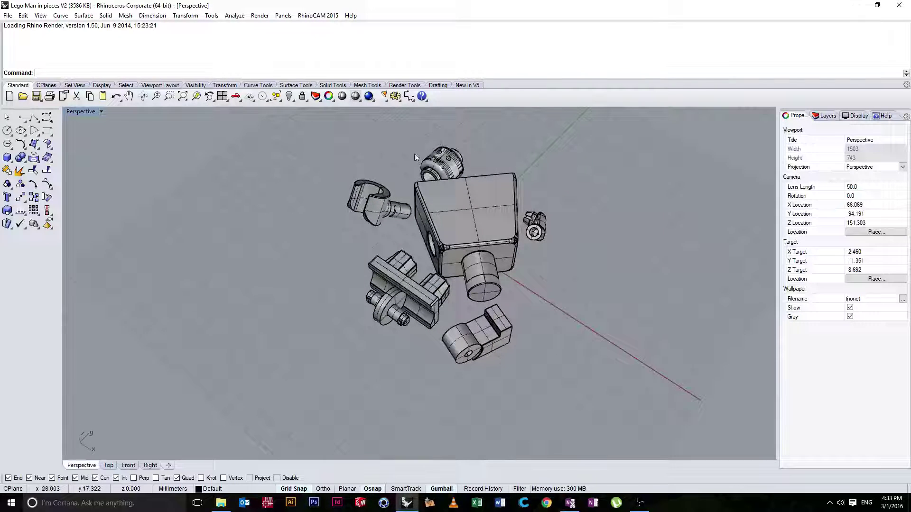
double_click(80, 112)
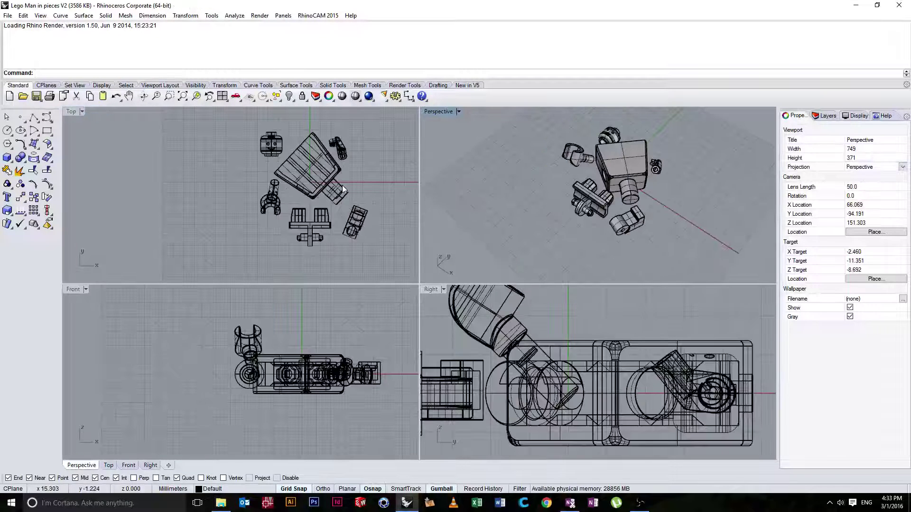
double_click(438, 112)
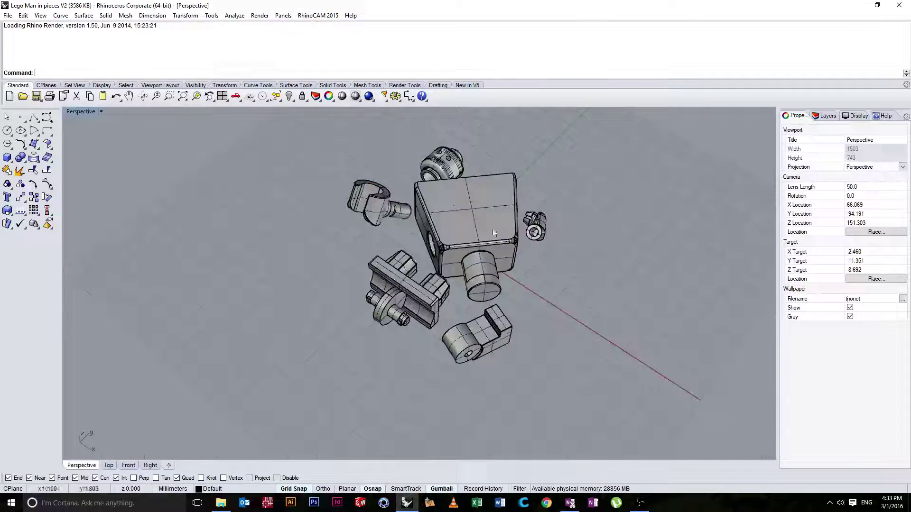
mouse_move(437, 143)
right_down()
mouse_move(367, 210)
mouse_move(386, 198)
mouse_move(498, 314)
mouse_move(451, 263)
right_up()
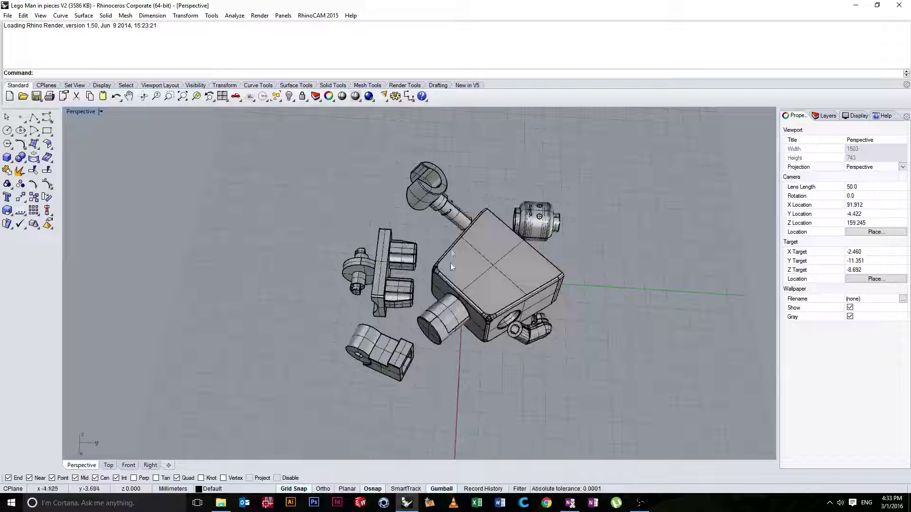
right_drag(405, 229, 503, 237)
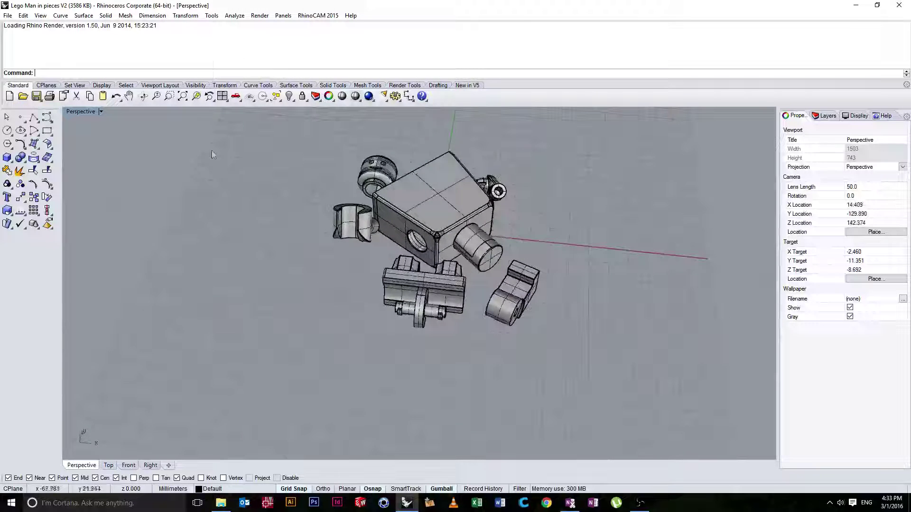
- Move the torso in the Top view from the middle of its base edge to the origin (0,0,0)
double_click(87, 112)
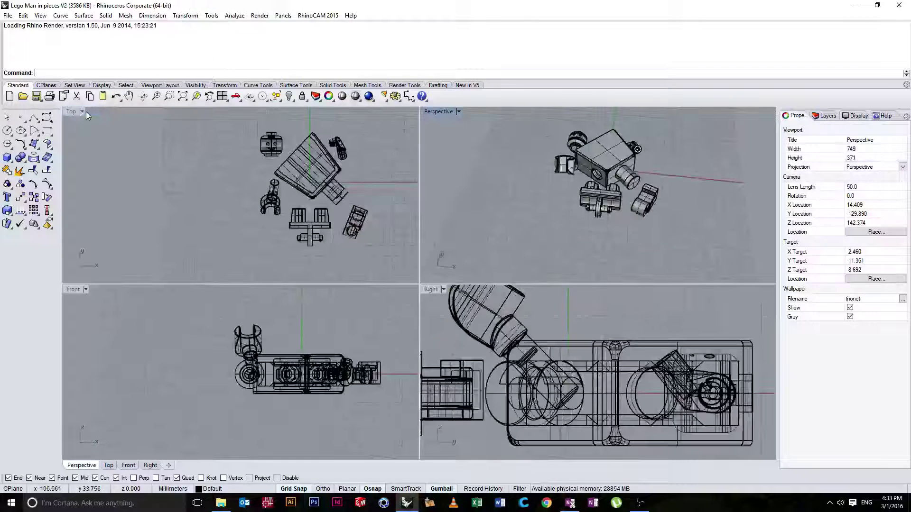
double_click(73, 113)
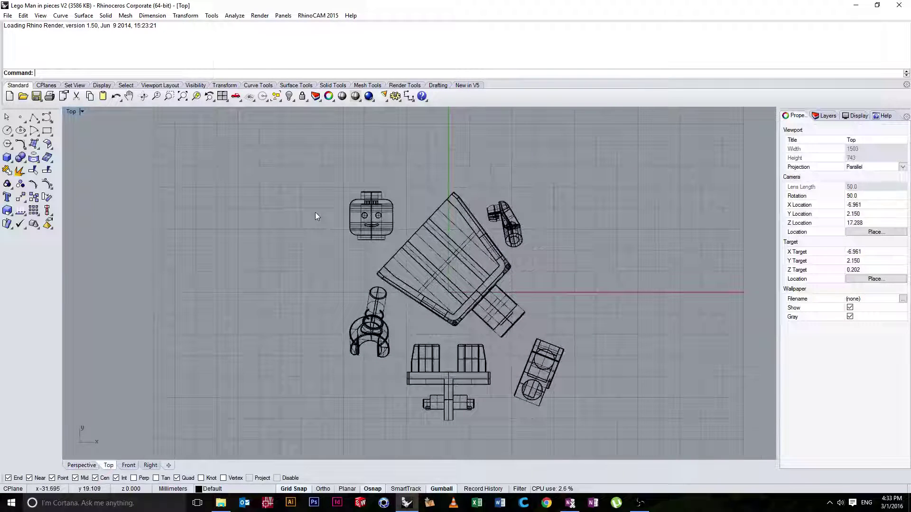
click(420, 244)
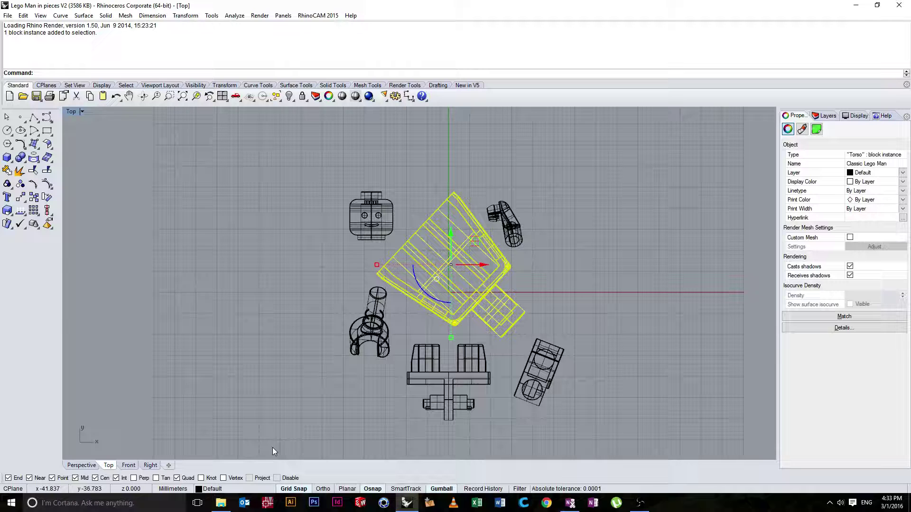
text(move)
key(Return)
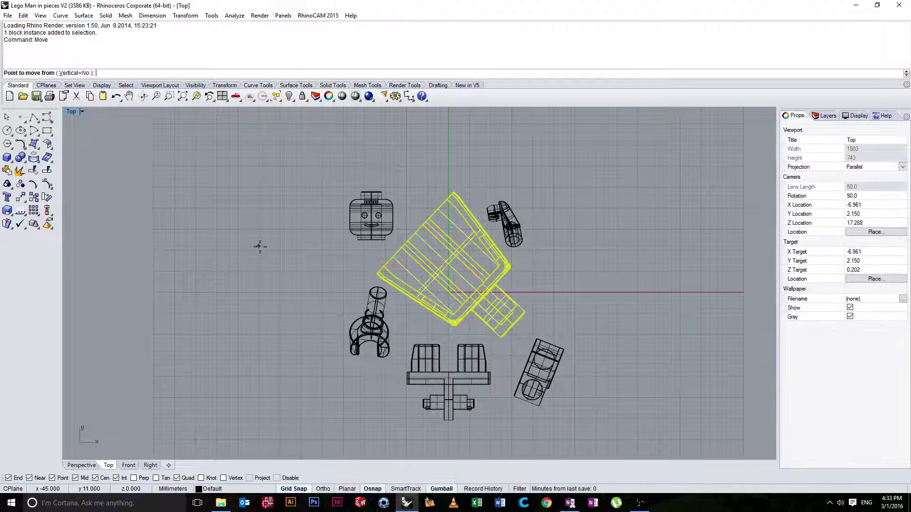
click(415, 233)
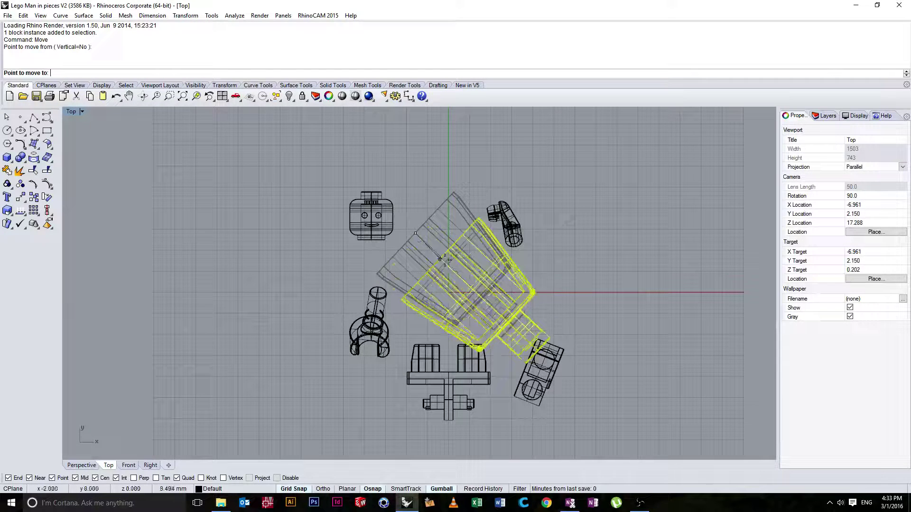
scroll(437, 314, up, 5)
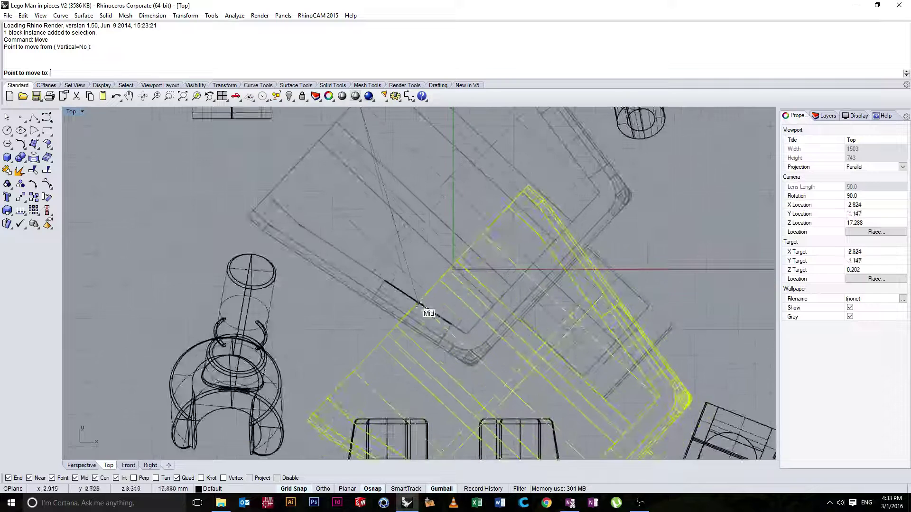
scroll(459, 269, up, 5)
scroll(460, 268, up, 5)
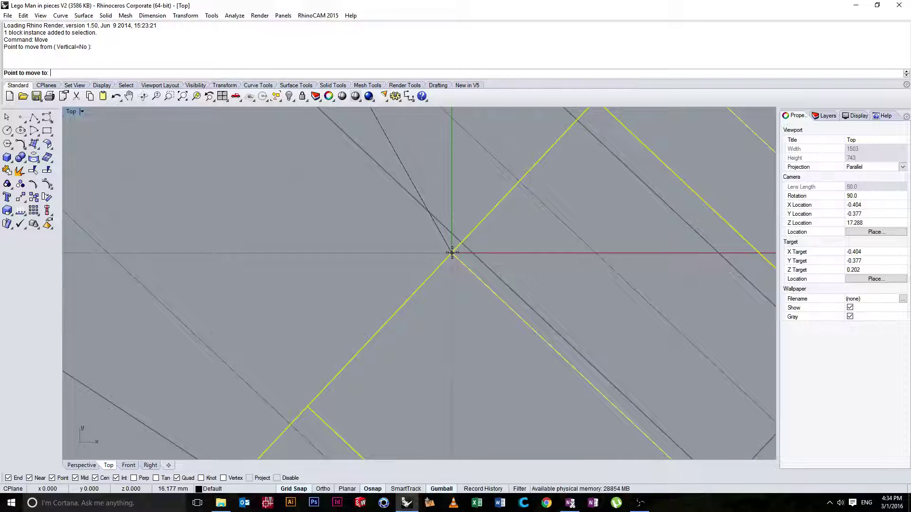
click(452, 252)
scroll(451, 256, down, 10)
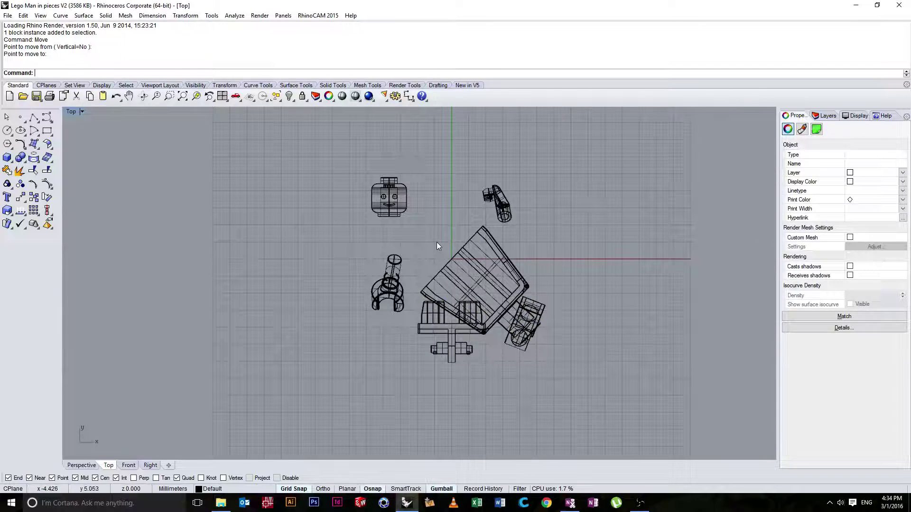
- Rotate the torso about the origin so it stands upright with its neck pointing along the positive Y axis
click(467, 251)
scroll(467, 252, up, 4)
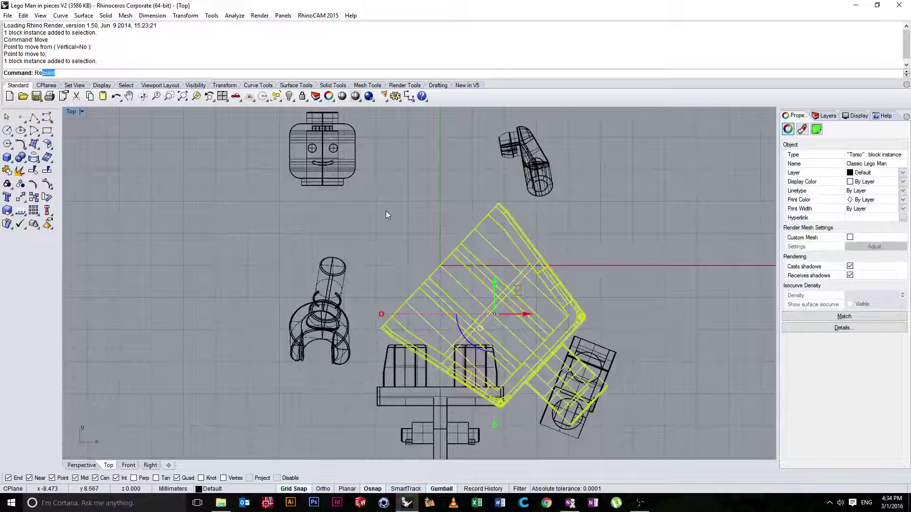
text(Reo)
key(BackSpace)
key(BackSpace)
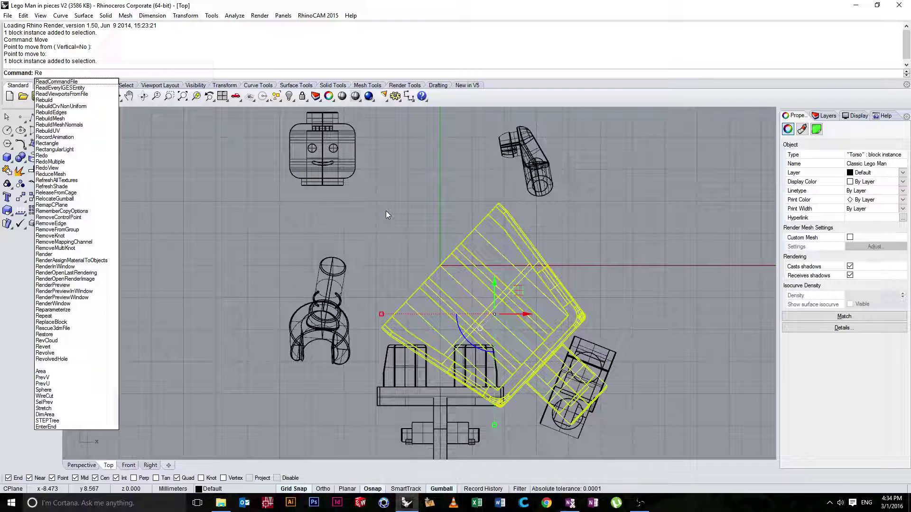
text(o)
key(Return)
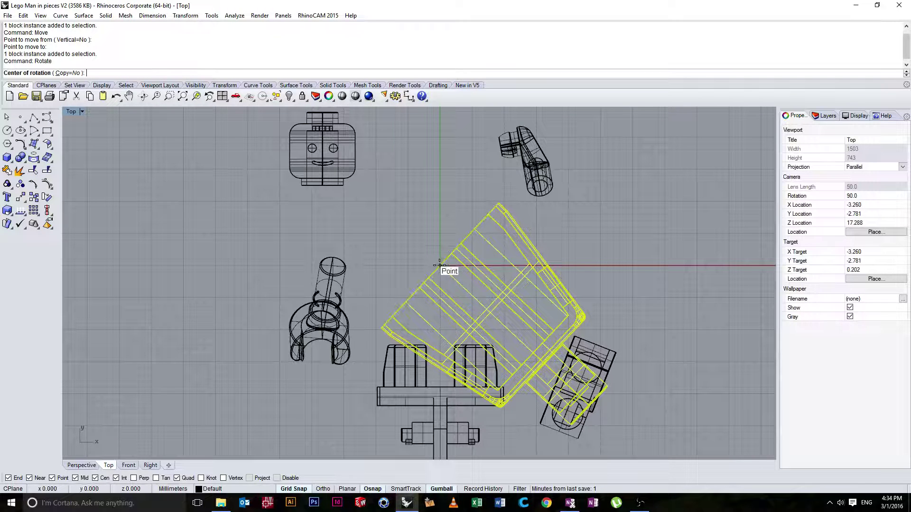
click(440, 265)
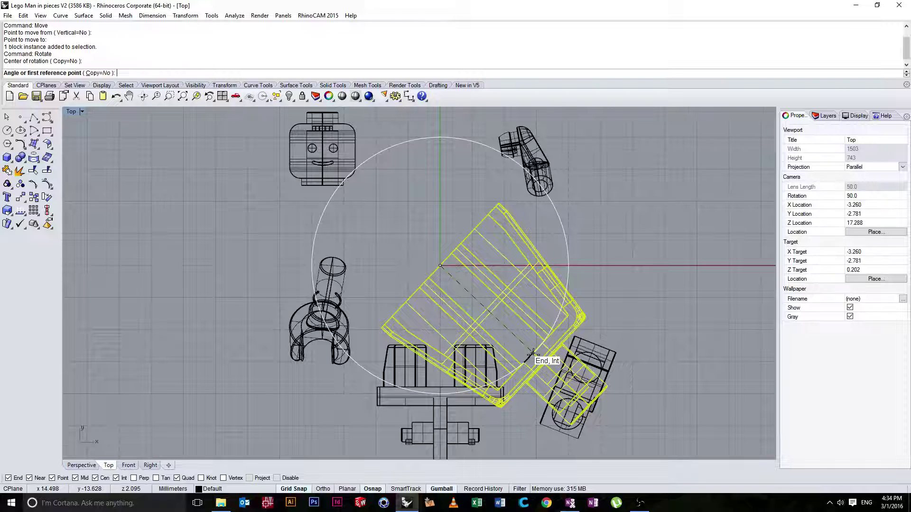
scroll(532, 354, up, 8)
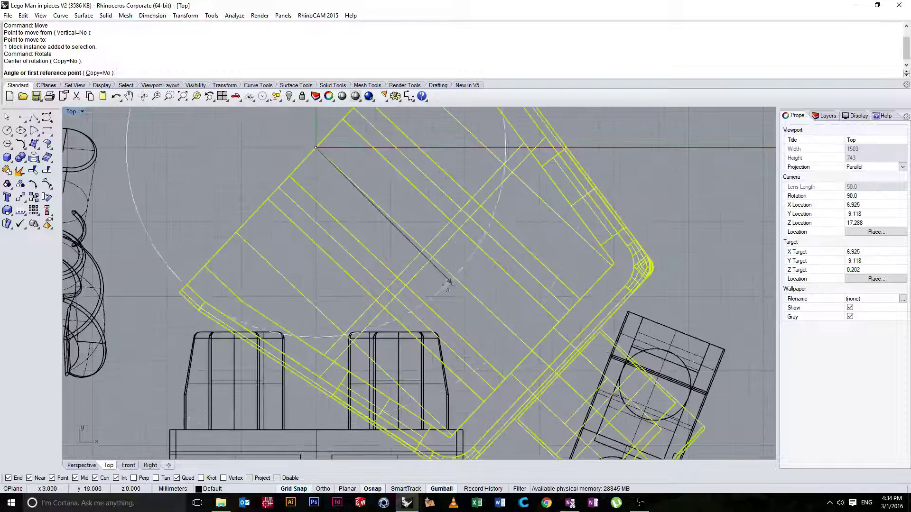
click(533, 351)
scroll(536, 350, down, 10)
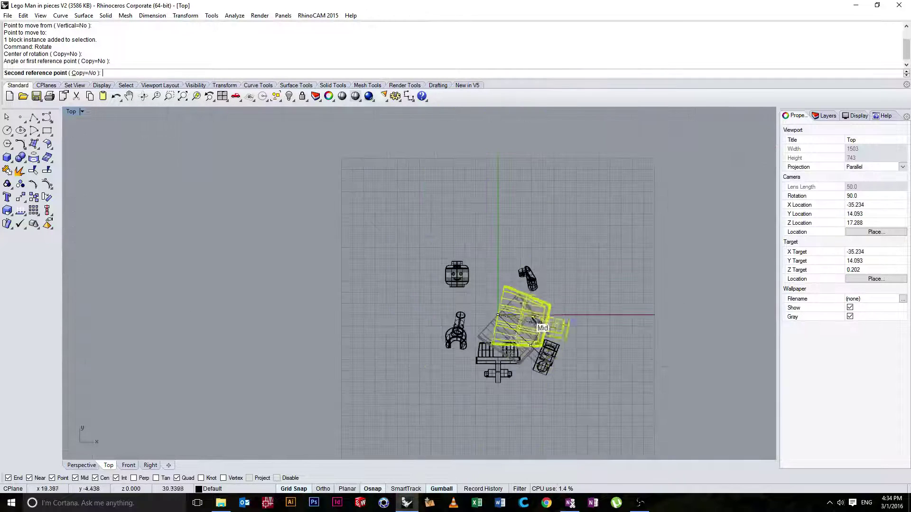
key(Escape)
key(Escape)
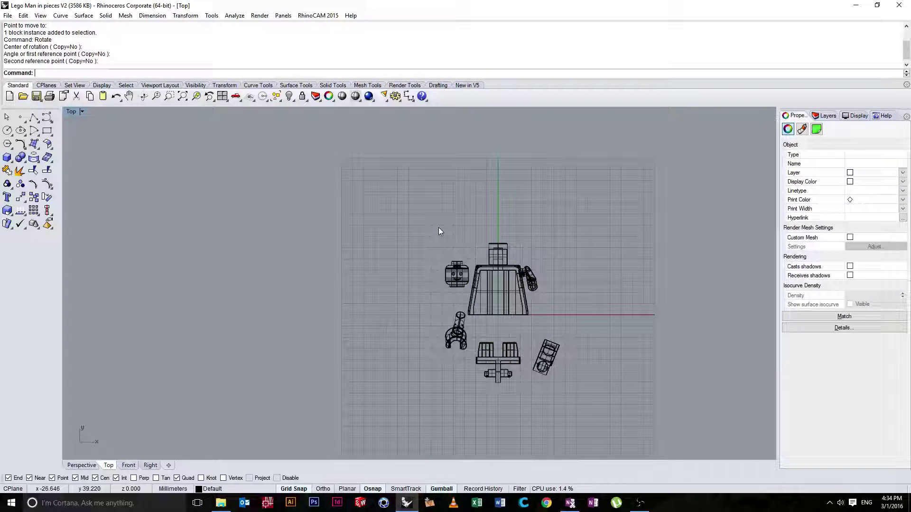
- Move the arm horizontally away from the torso's right side so the two no longer overlap
scroll(471, 246, up, 4)
right_drag(448, 263, 401, 220)
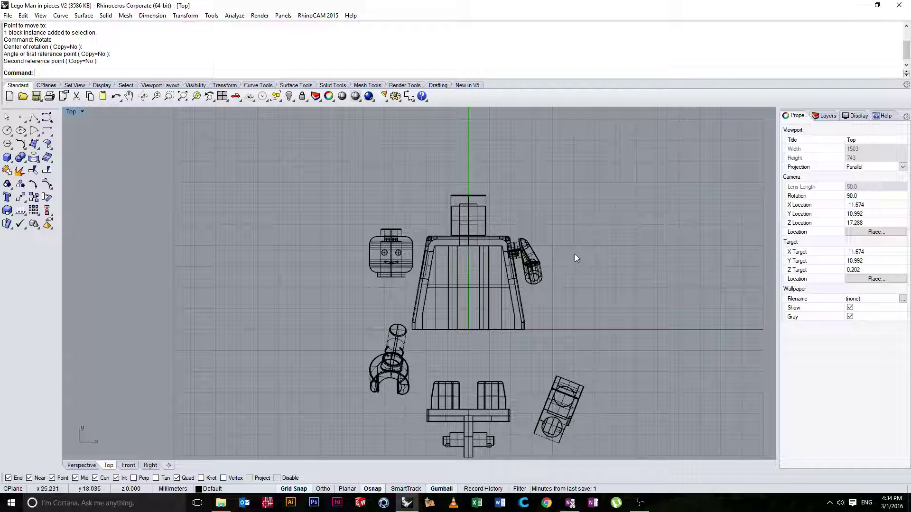
scroll(587, 272, down, 3)
scroll(533, 324, up, 3)
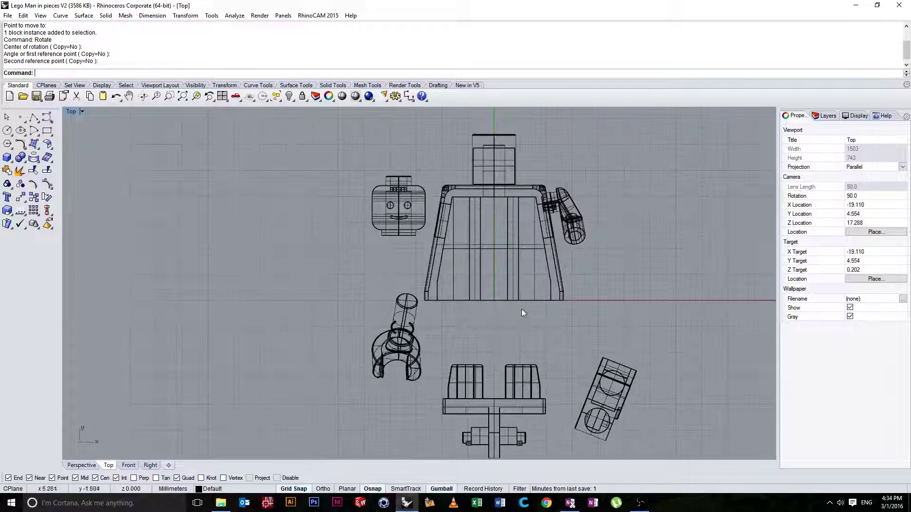
right_drag(402, 177, 345, 220)
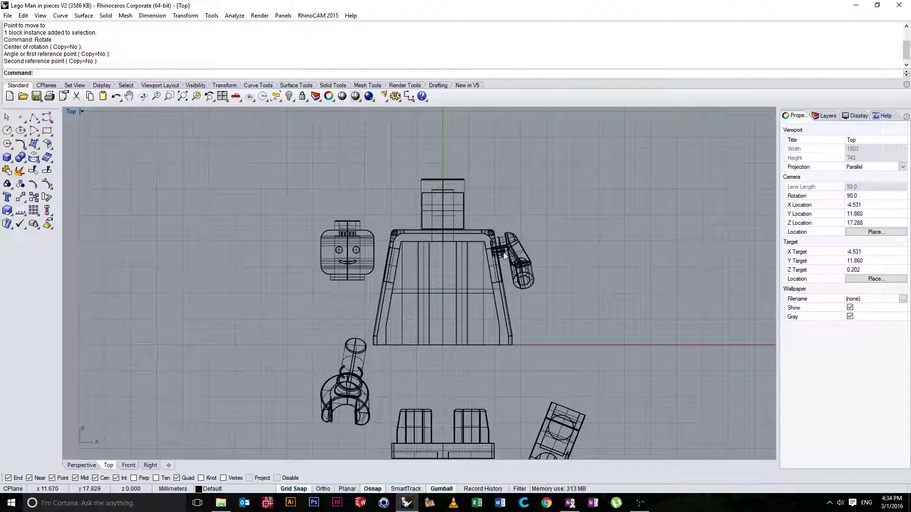
click(526, 260)
drag(542, 261, 589, 261)
key(Escape)
- Move the head and the hand farther left to leave clear space beside the torso
click(361, 228)
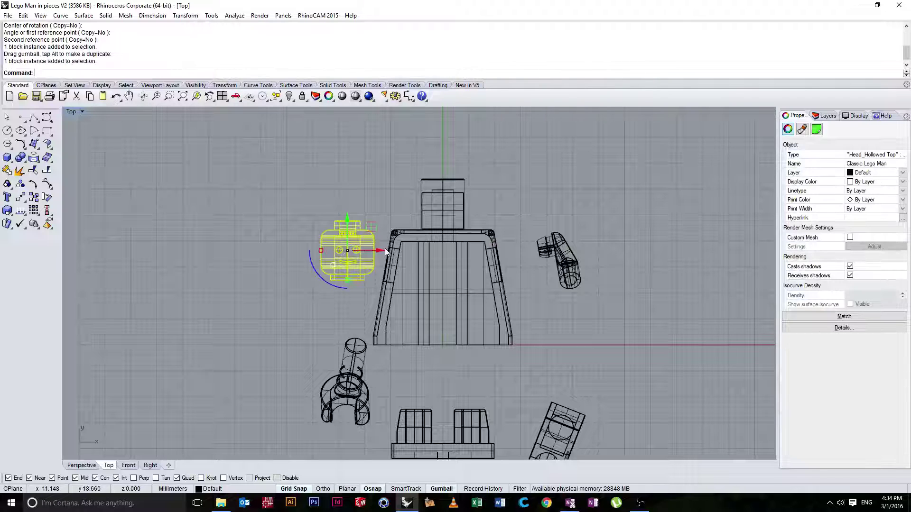
drag(364, 250, 302, 251)
click(345, 387)
drag(368, 381, 310, 379)
key(Escape)
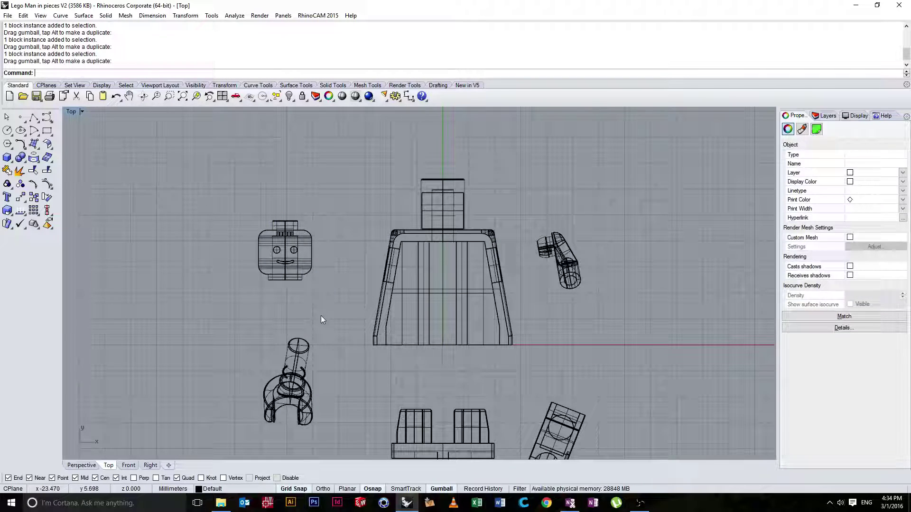
- Ungroup the hips and the leg so each block can be selected separately
right_drag(321, 315, 338, 241)
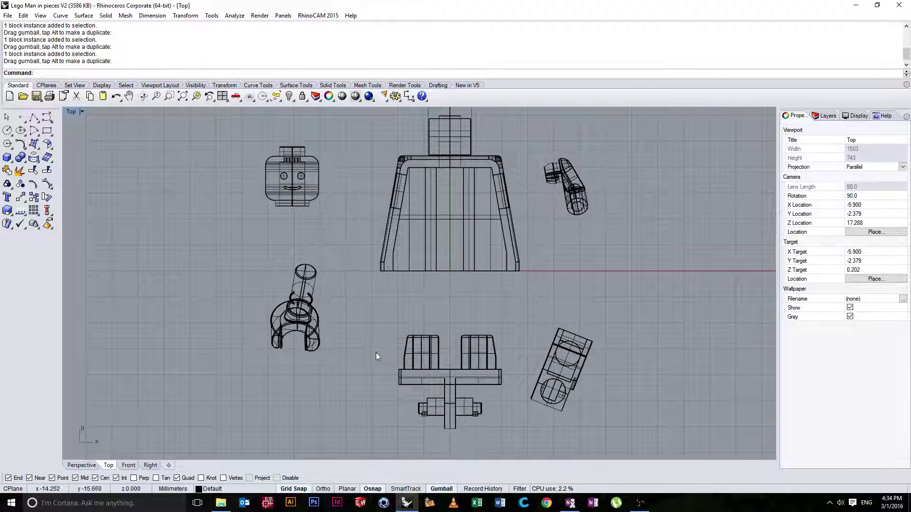
double_click(71, 112)
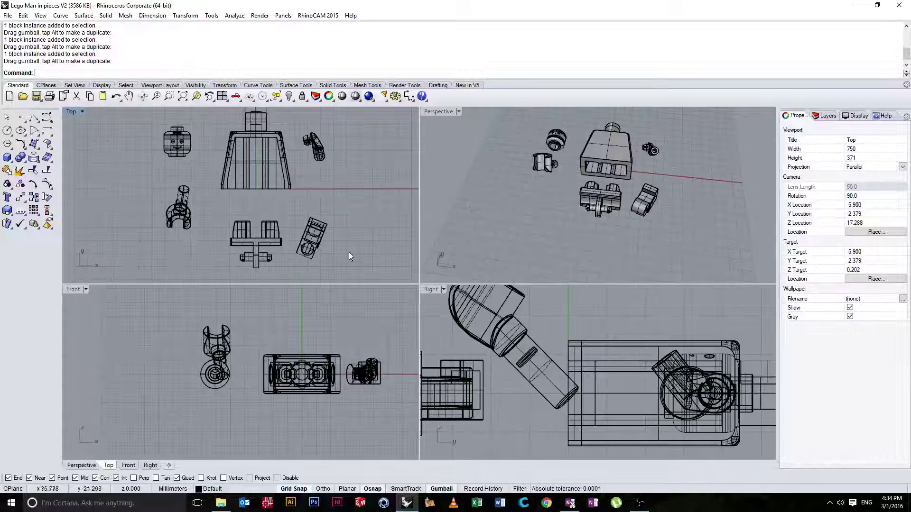
click(472, 389)
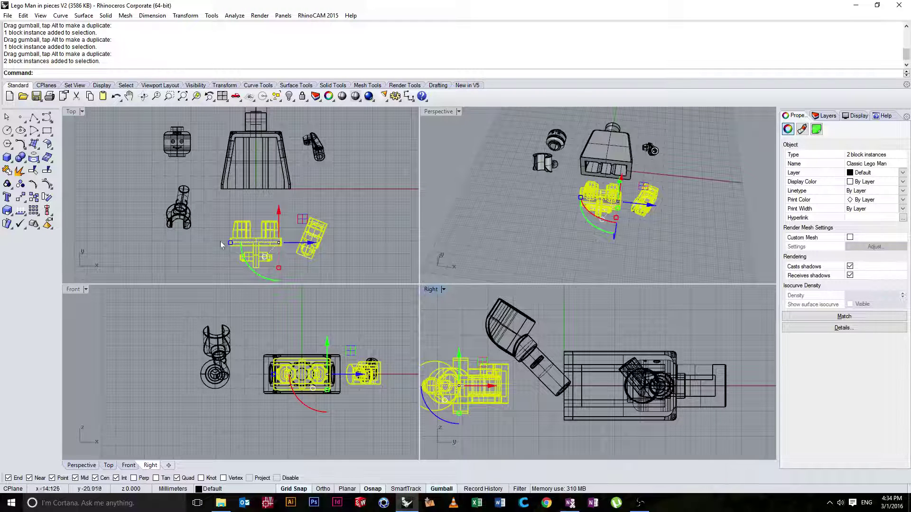
double_click(71, 112)
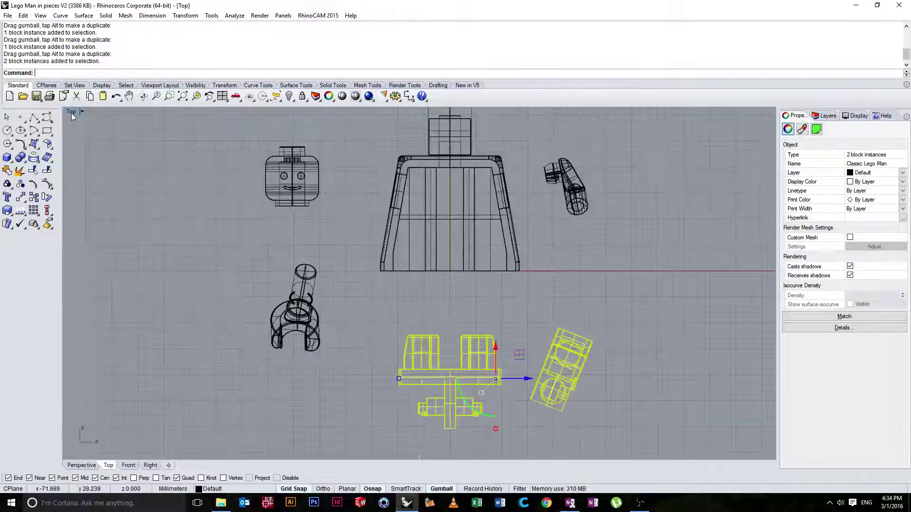
click(359, 304)
click(536, 370)
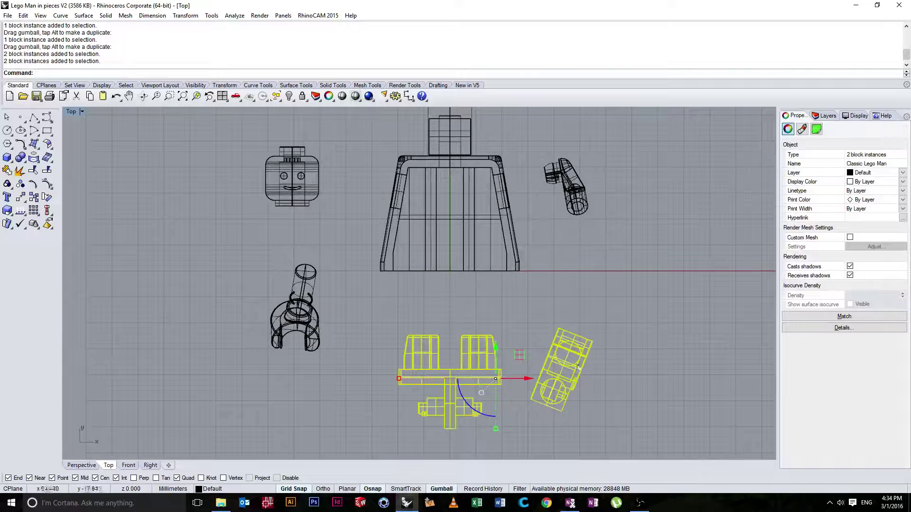
scroll(503, 407, down, 2)
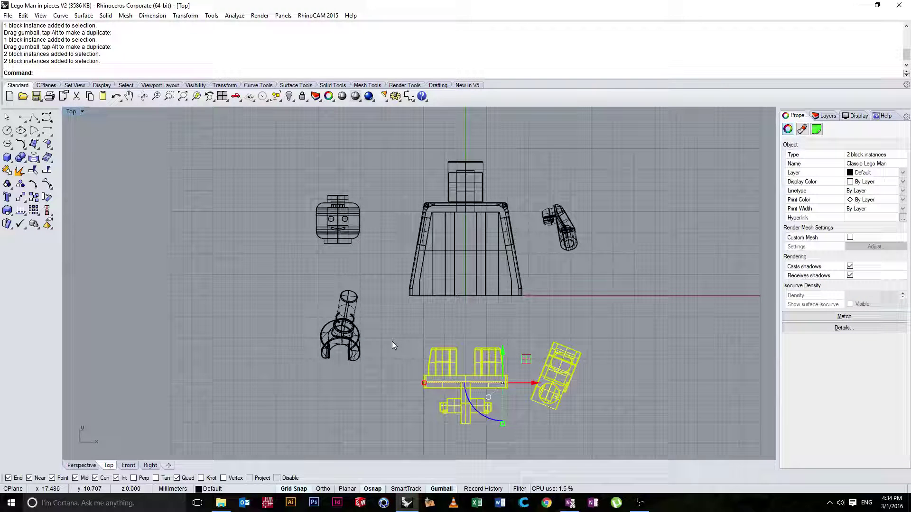
key(ctrl+shift+g)
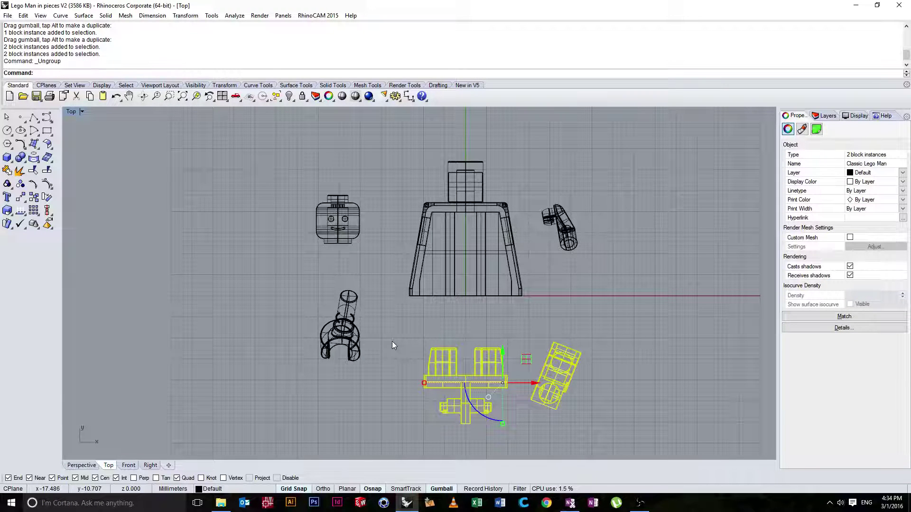
- Move only the hips straight up until their pegs sit just below the torso's base edge
click(515, 336)
click(544, 368)
click(476, 365)
click(541, 376)
click(471, 389)
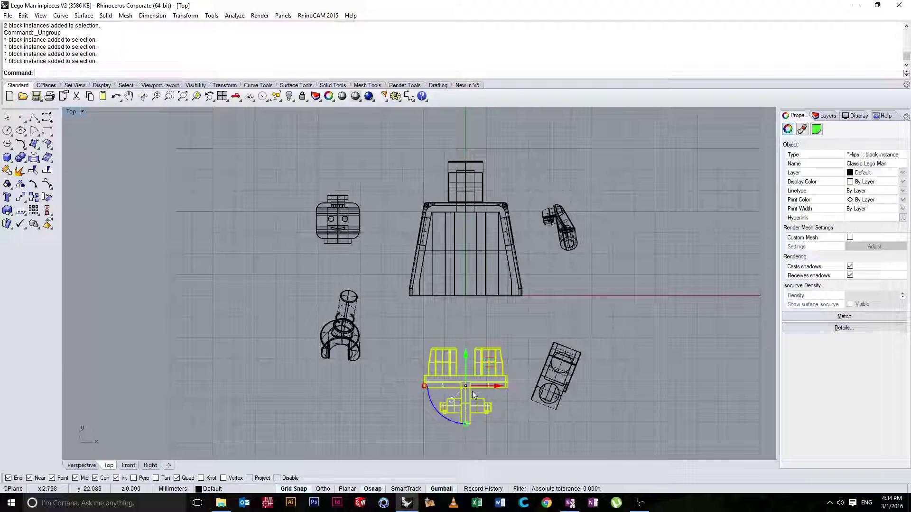
click(521, 339)
click(489, 359)
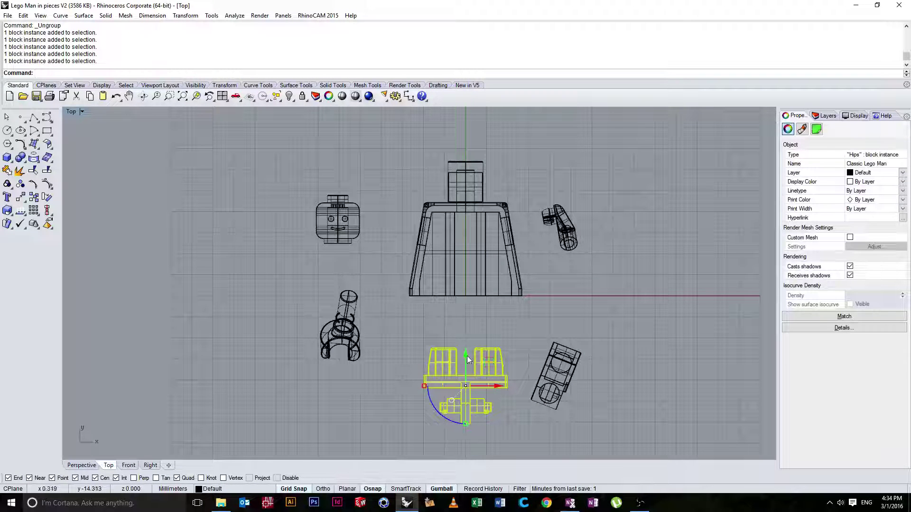
drag(467, 356, 466, 303)
- Try to scale up the hips from an origin point outside their lower corner, and undo it
scroll(441, 322, up, 4)
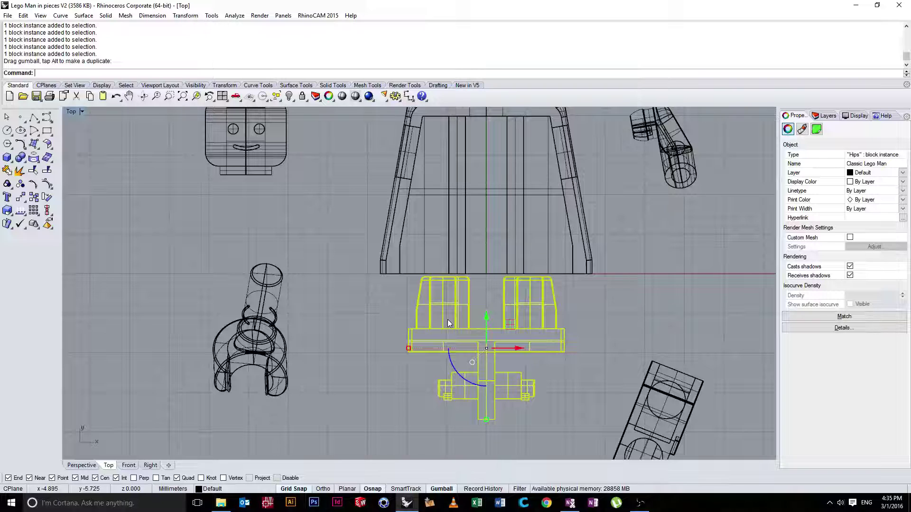
text(scale)
key(Return)
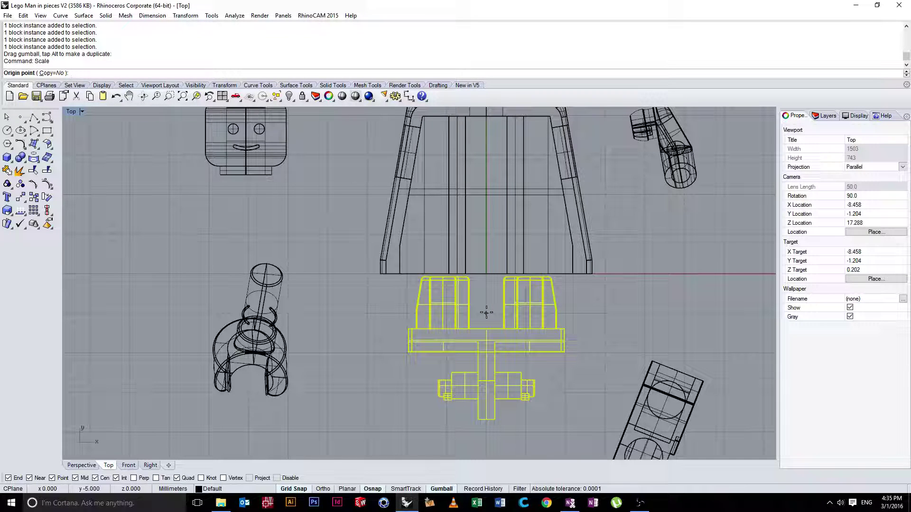
click(408, 410)
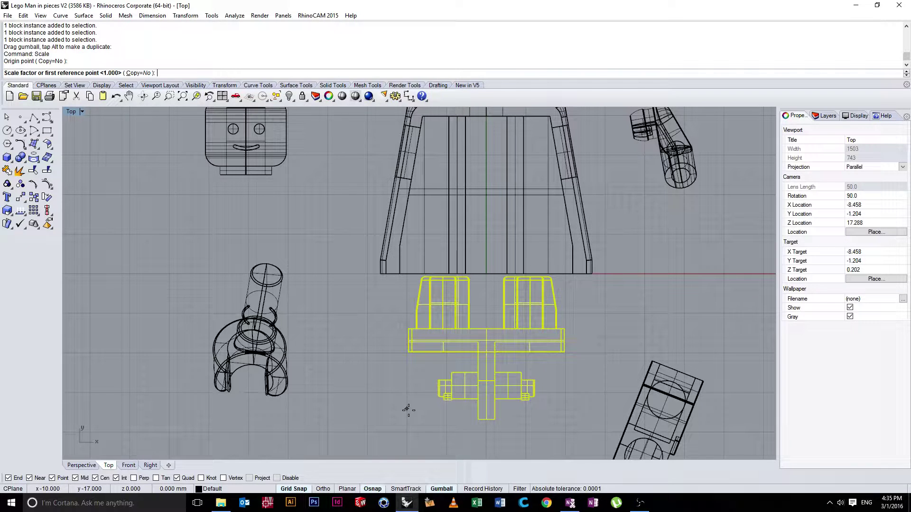
click(423, 385)
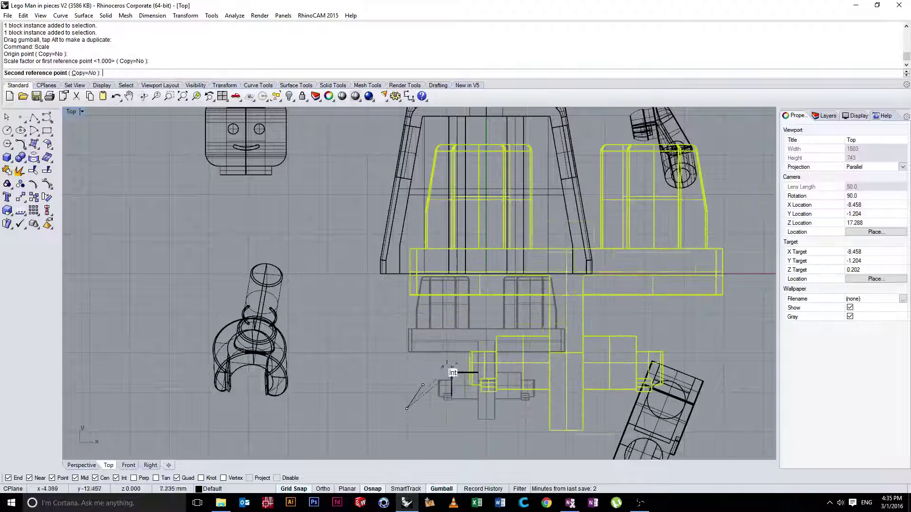
click(431, 373)
key(ctrl+z)
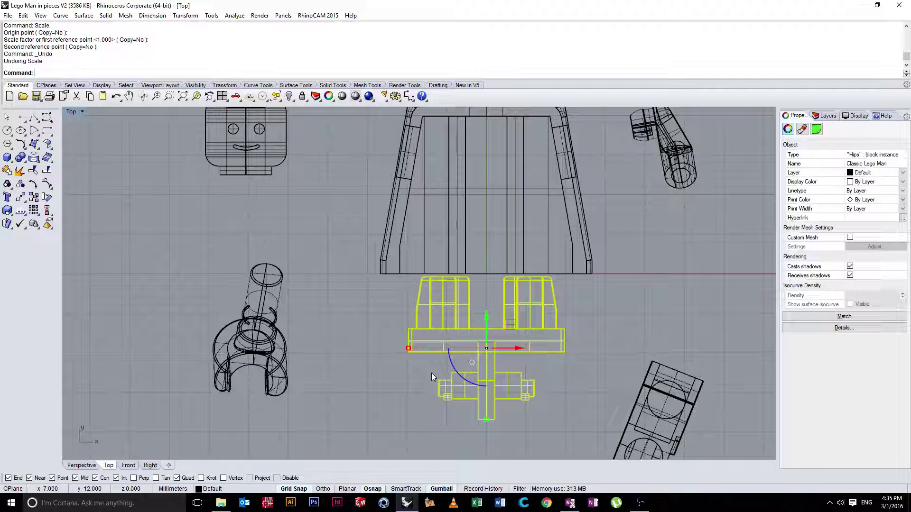
- Scale the hips up by a factor of about 1.2 from an origin on the centre line between the pegs
key(Return)
click(488, 306)
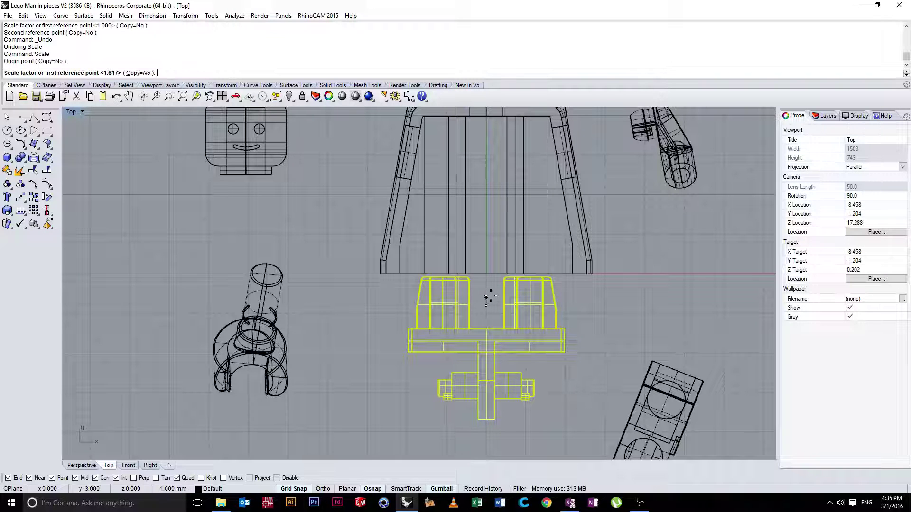
click(635, 321)
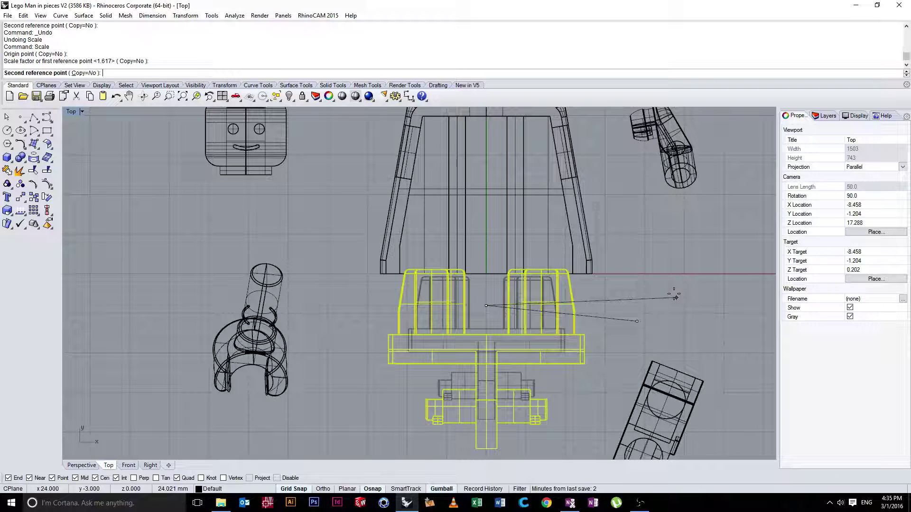
key(Escape)
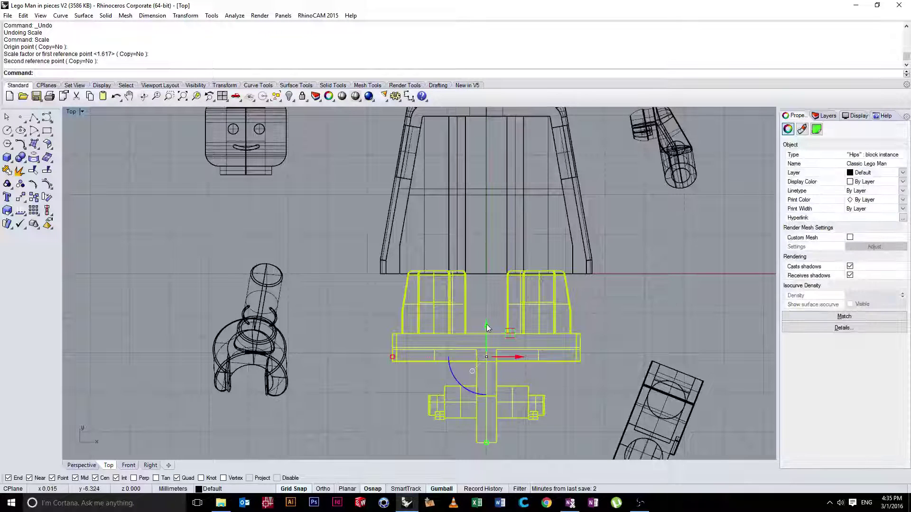
- Move the hips straight up into the torso until the plate's upper edge lies on the torso's base edge, with grid snapping off
drag(486, 324, 493, 264)
scroll(493, 264, up, 6)
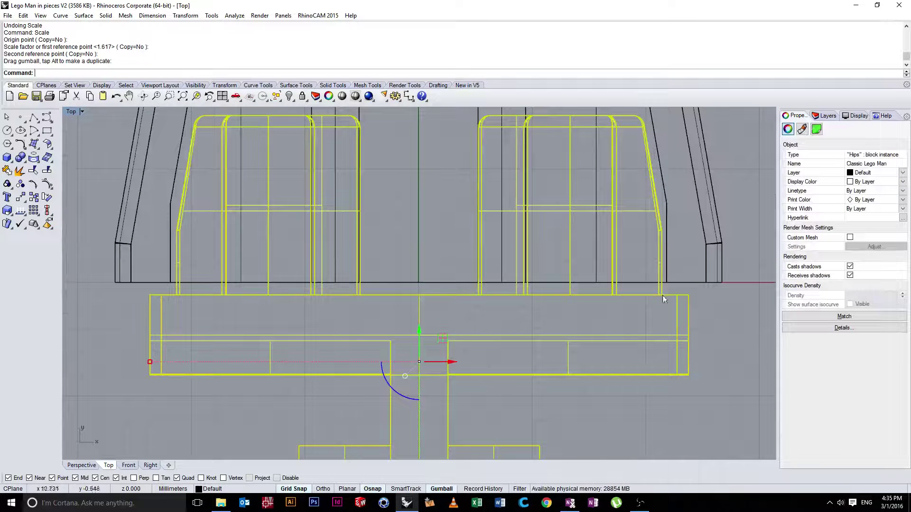
right_drag(713, 304, 579, 321)
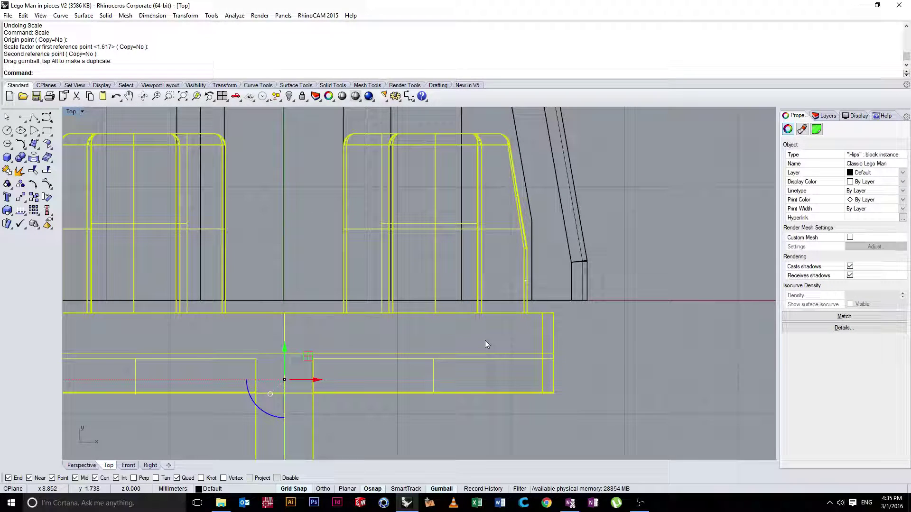
text(ove)
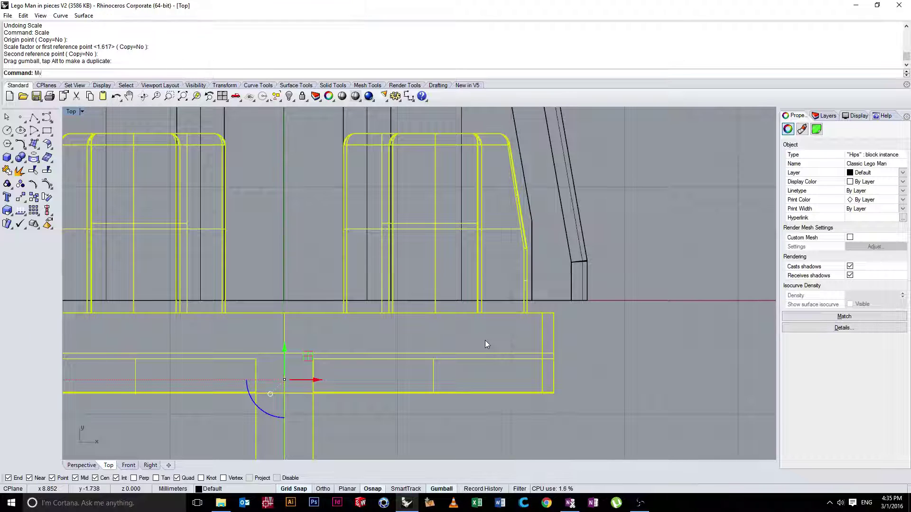
key(Return)
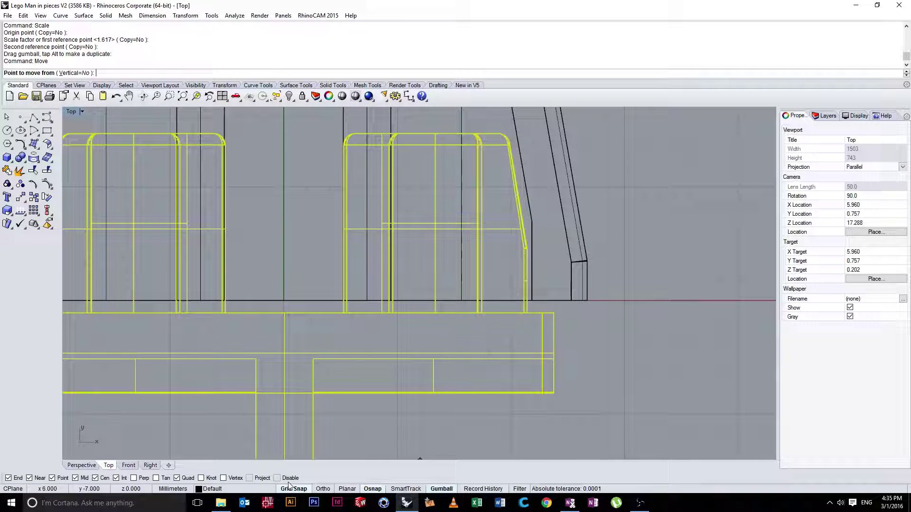
click(554, 314)
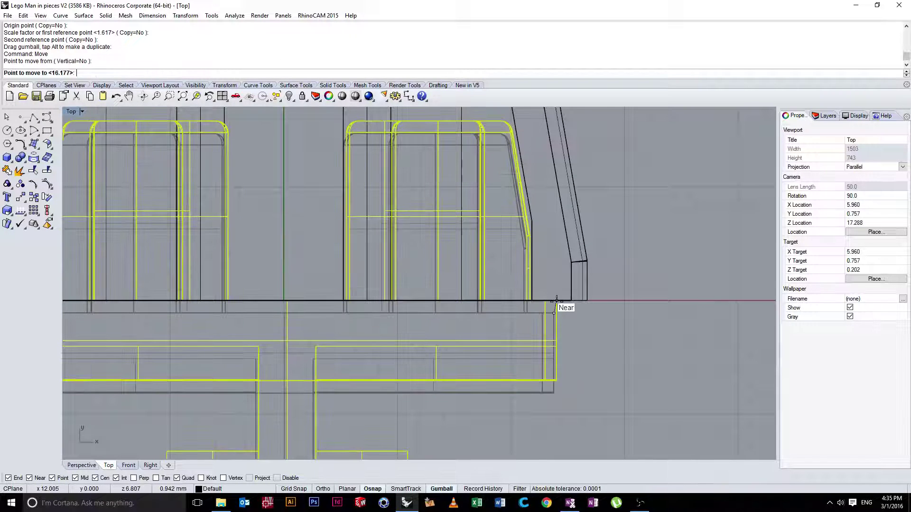
click(554, 299)
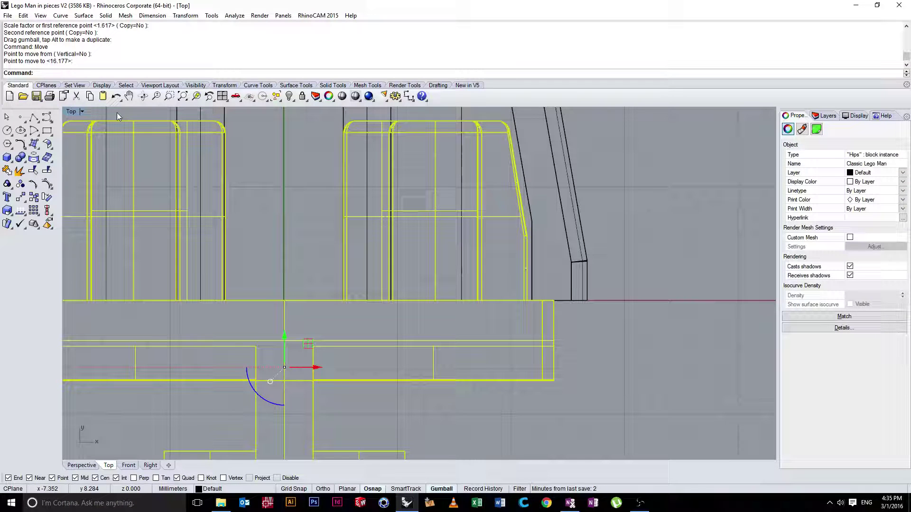
- Examine how the hips' plate meets the torso's base in perspective and from the side
double_click(72, 112)
click(559, 187)
right_drag(559, 187, 578, 157)
scroll(607, 226, up, 10)
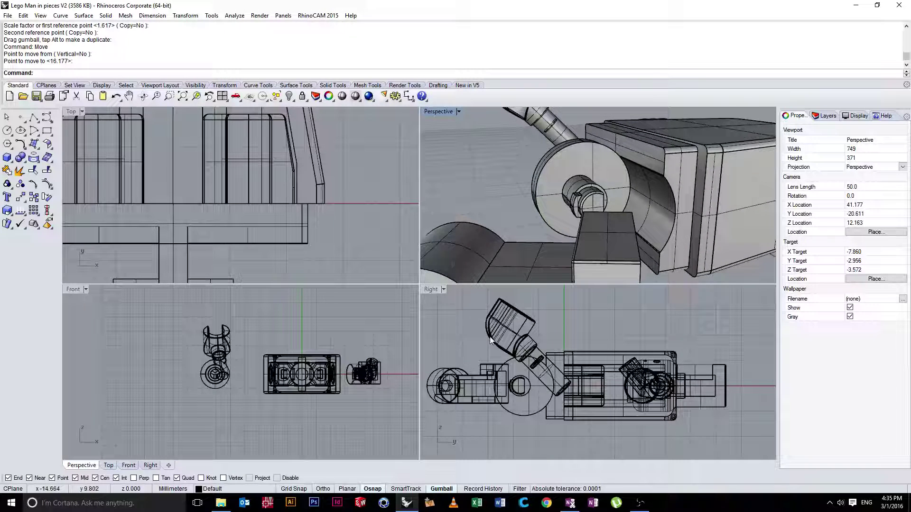
double_click(426, 290)
right_drag(269, 200, 369, 181)
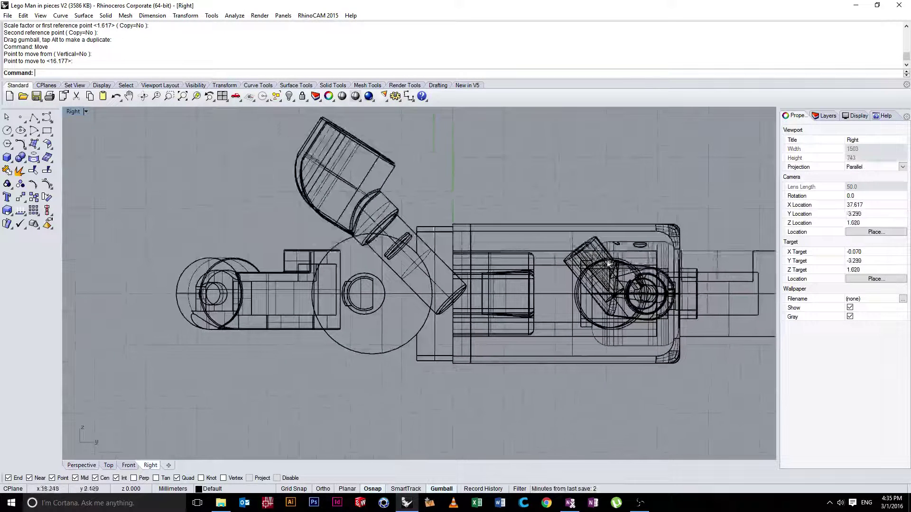
click(369, 181)
scroll(442, 229, up, 5)
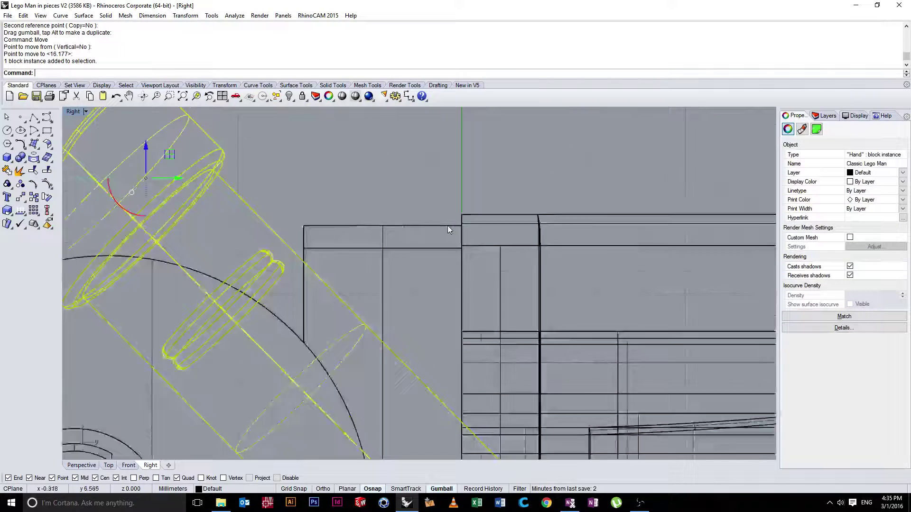
scroll(482, 205, down, 5)
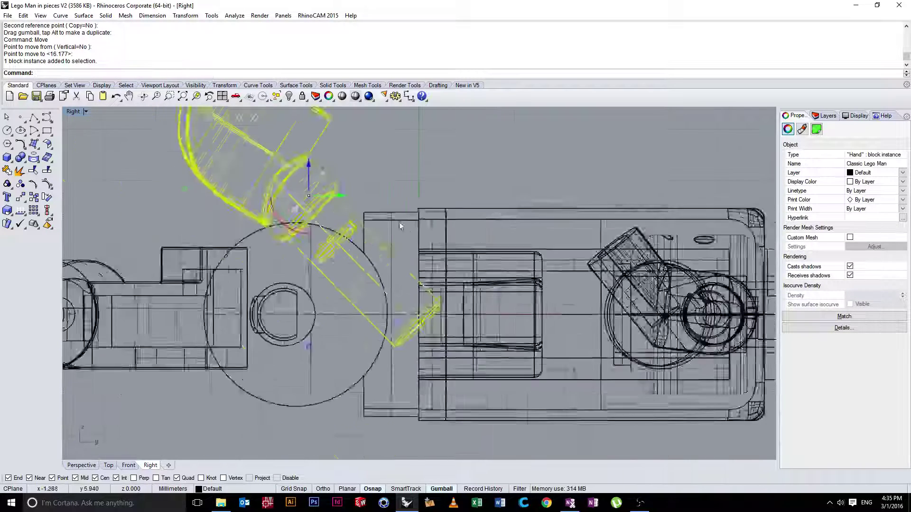
click(297, 337)
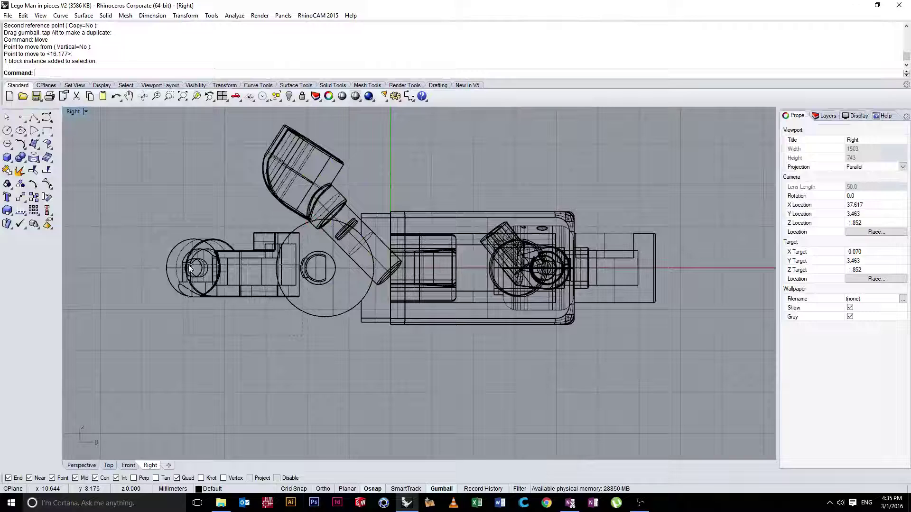
- Hide the leg and the hand so the hips are unobstructed in the side view
drag(217, 319, 155, 217)
key(ctrl+h)
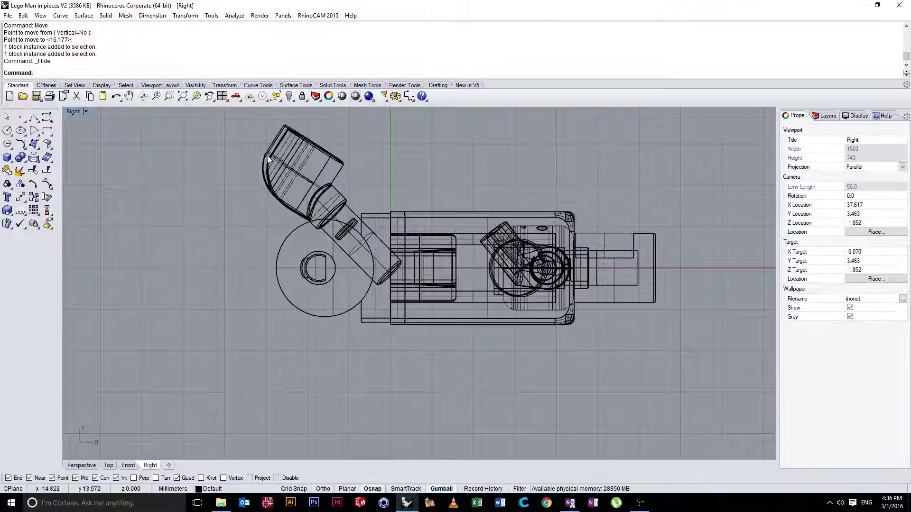
click(303, 158)
key(ctrl+h)
- Try to scale the hips in the side view from the centre of their joint with the torso, using the plate's upper corner as reference
scroll(369, 230, up, 5)
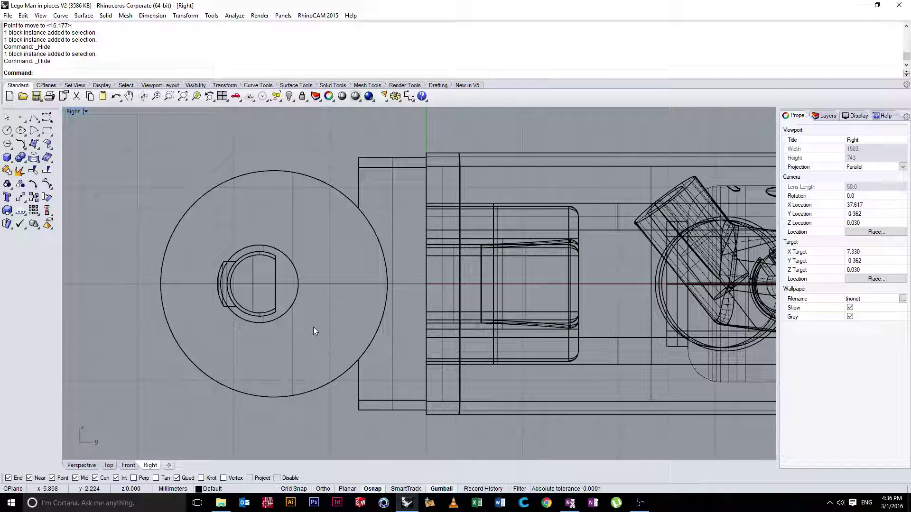
click(384, 172)
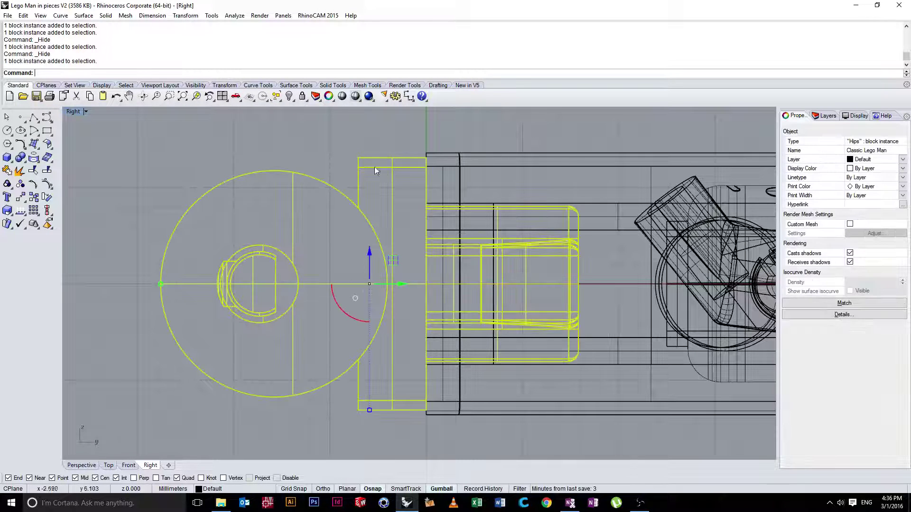
text(Sc)
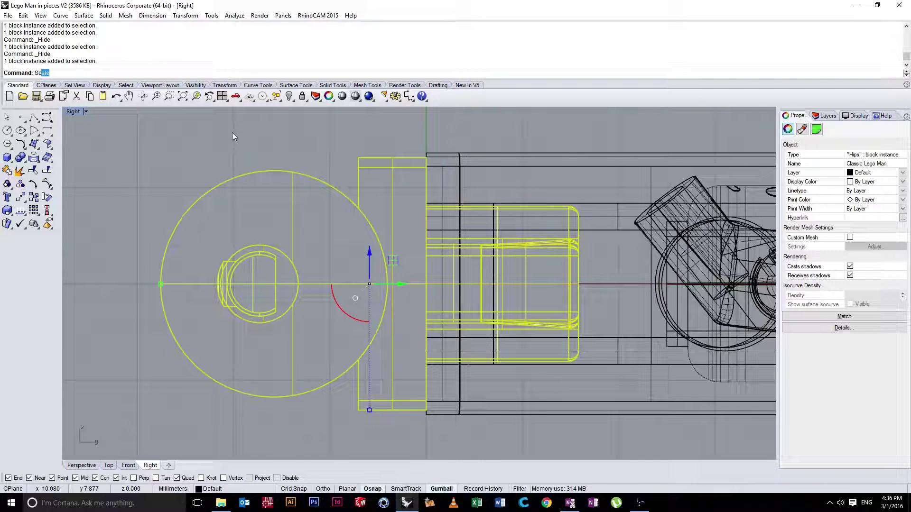
key(Return)
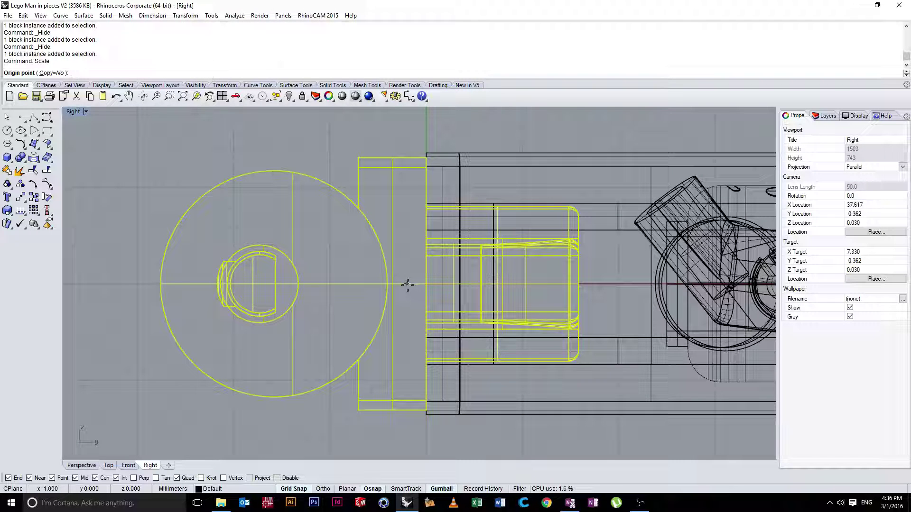
scroll(427, 284, up, 10)
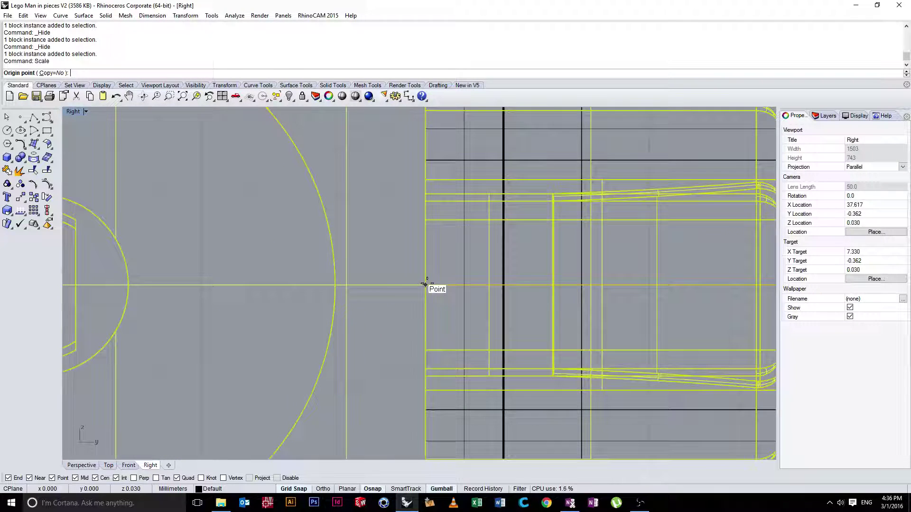
click(483, 265)
scroll(482, 280, down, 5)
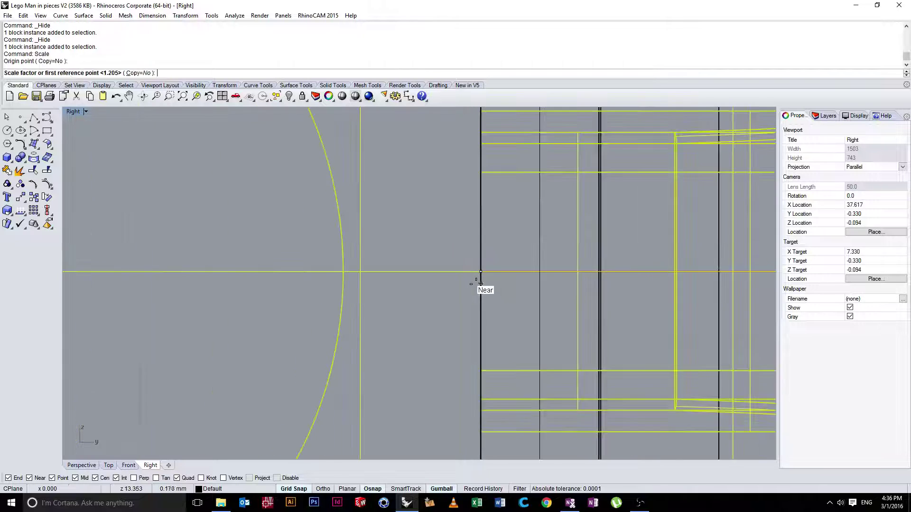
scroll(469, 232, up, 6)
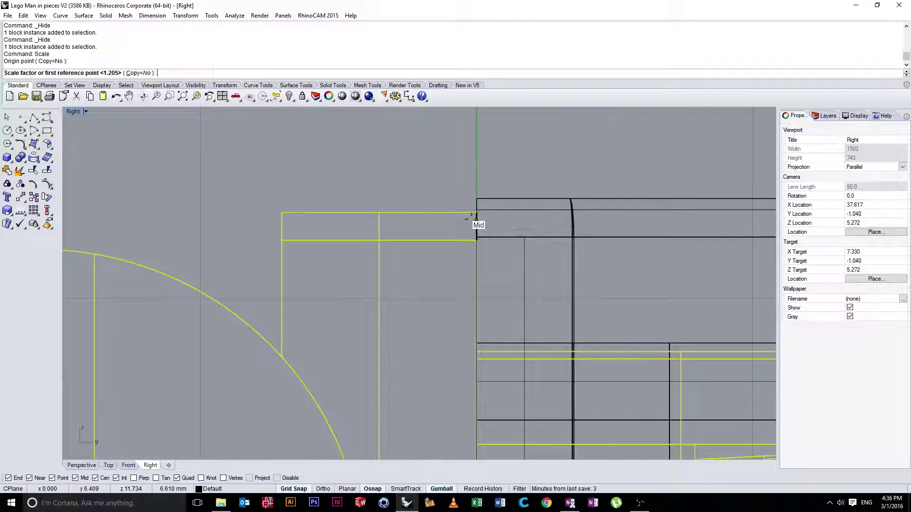
scroll(476, 214, up, 2)
scroll(477, 210, up, 2)
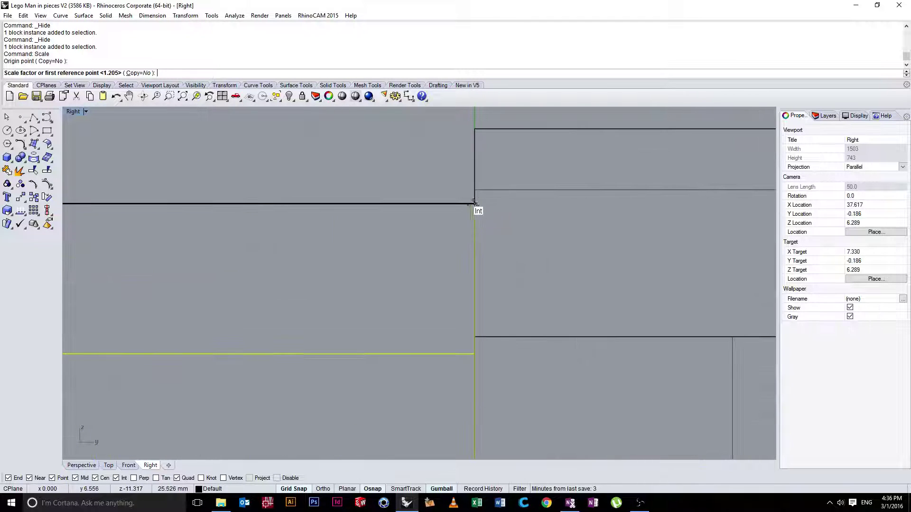
click(478, 209)
scroll(449, 270, down, 1)
scroll(450, 270, down, 1)
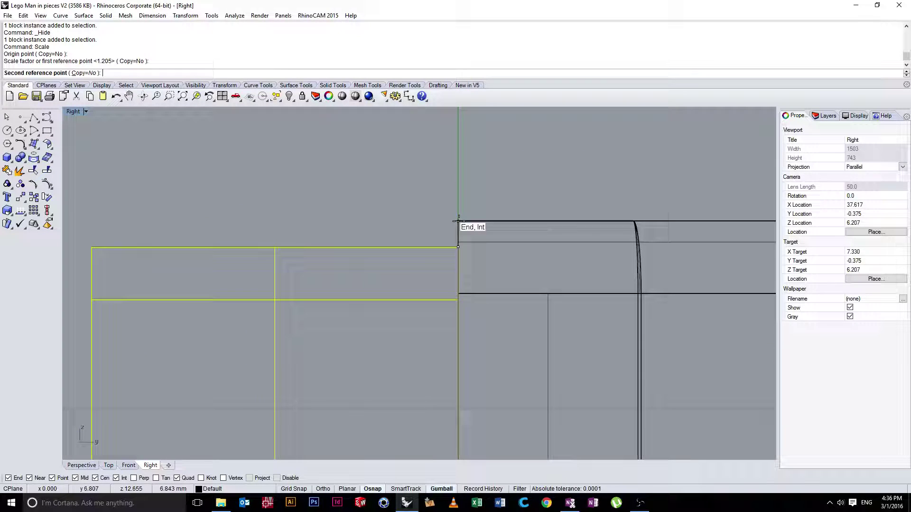
click(457, 247)
right_drag(445, 281, 441, 251)
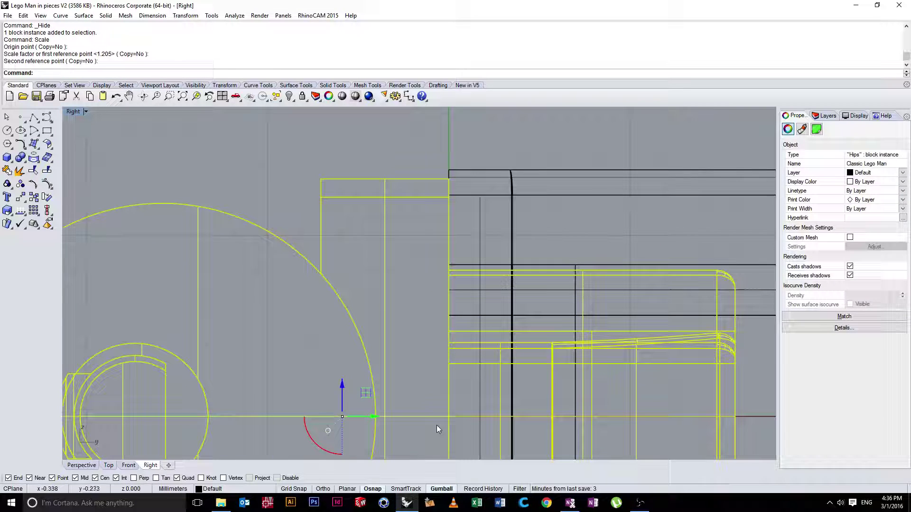
- Try scaling the hips from the joint's centre so the plate's corner reaches the torso's outer corner, and undo it
key(Return)
click(448, 416)
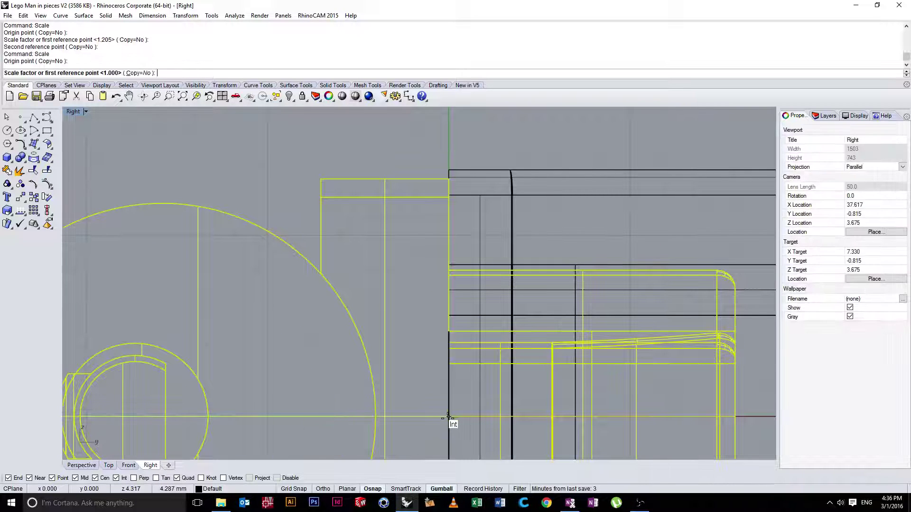
click(448, 179)
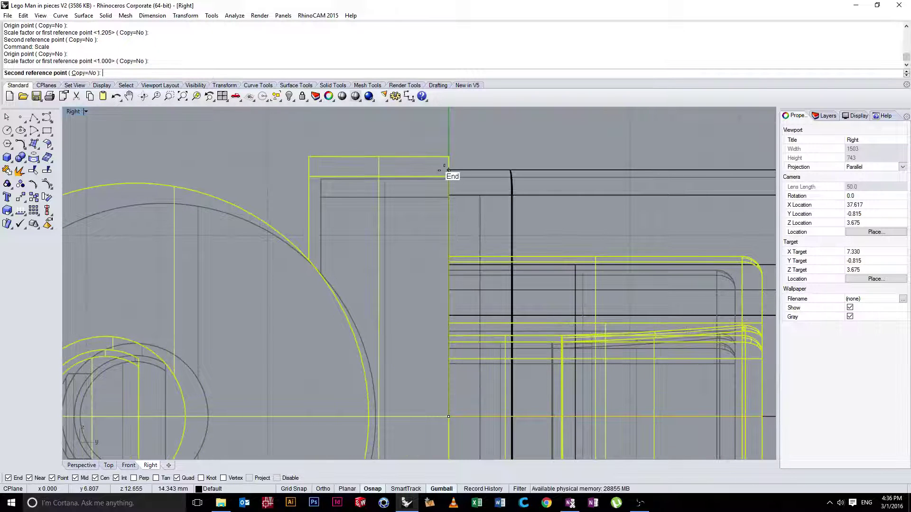
click(449, 170)
key(ctrl+z)
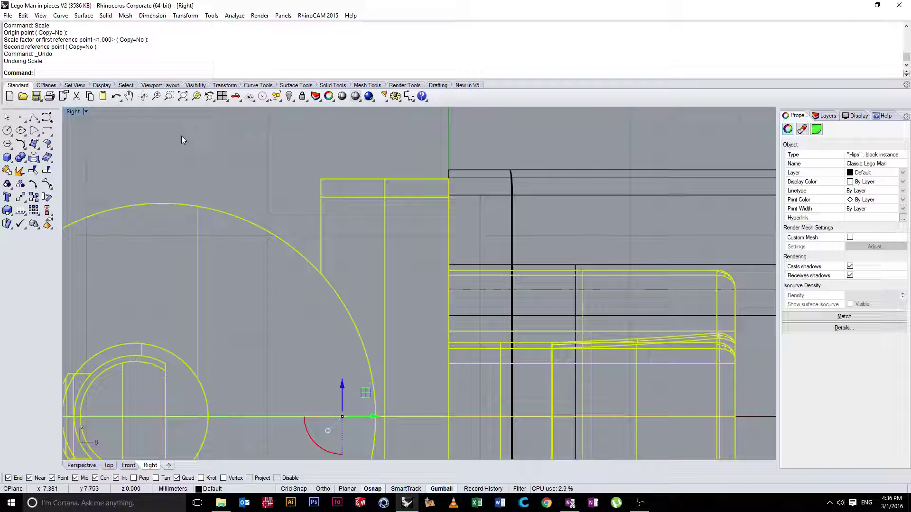
- Set the hips' scale origin at the centre of their joint with the torso and the plate's upper edge midpoint as reference
double_click(74, 112)
scroll(517, 171, up, 5)
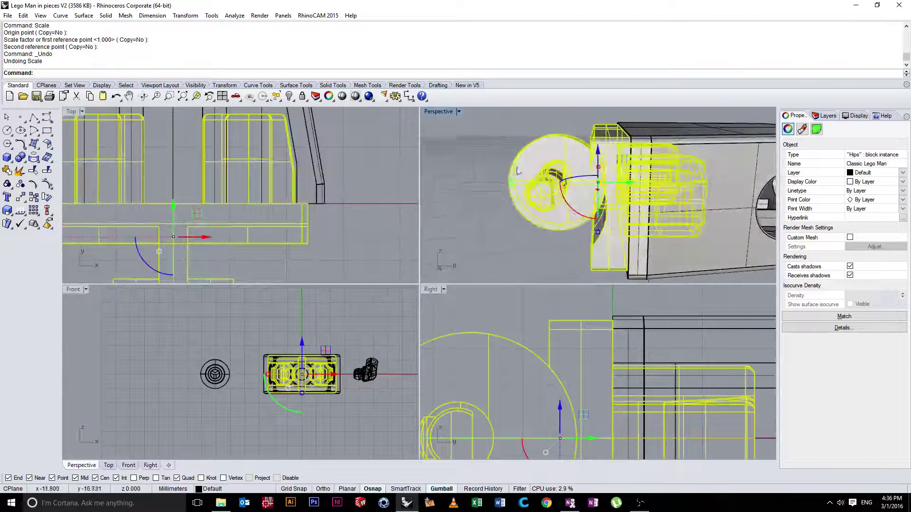
right_drag(586, 403, 523, 365)
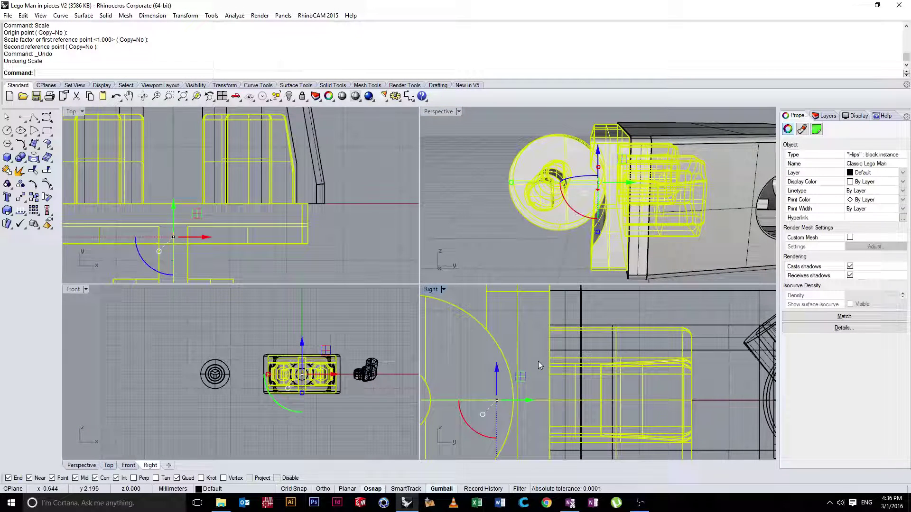
key(Return)
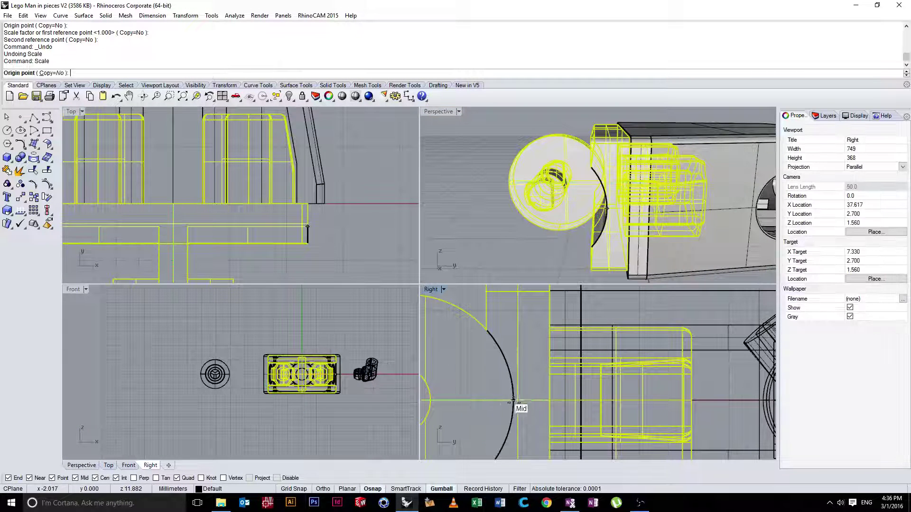
click(549, 401)
right_drag(569, 223, 608, 237)
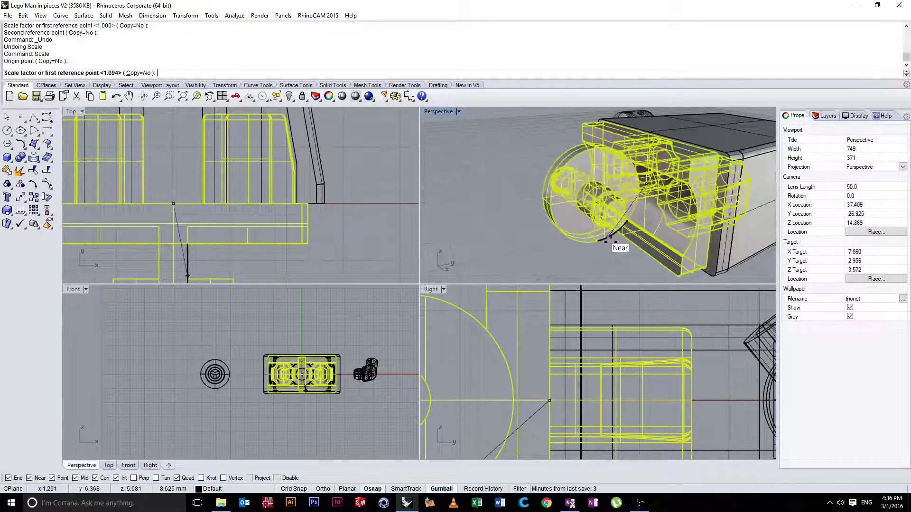
scroll(608, 238, up, 10)
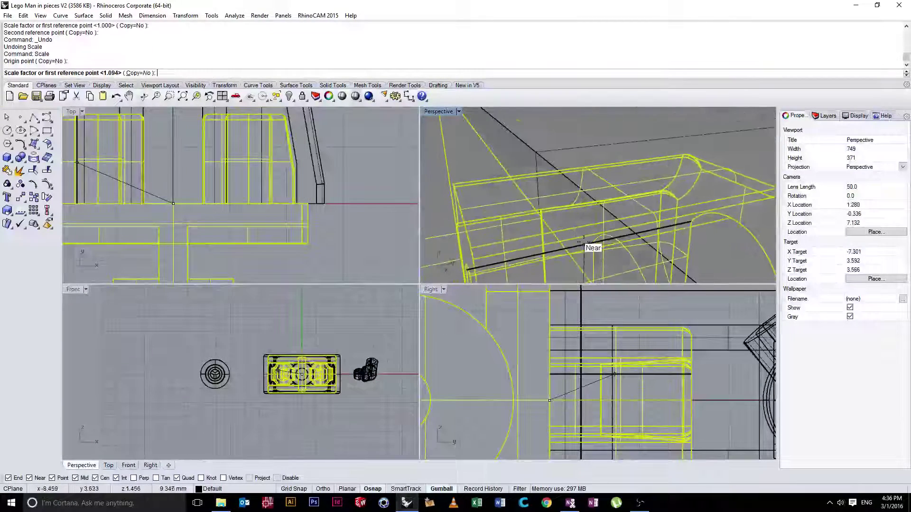
scroll(583, 243, down, 2)
right_drag(547, 214, 626, 189)
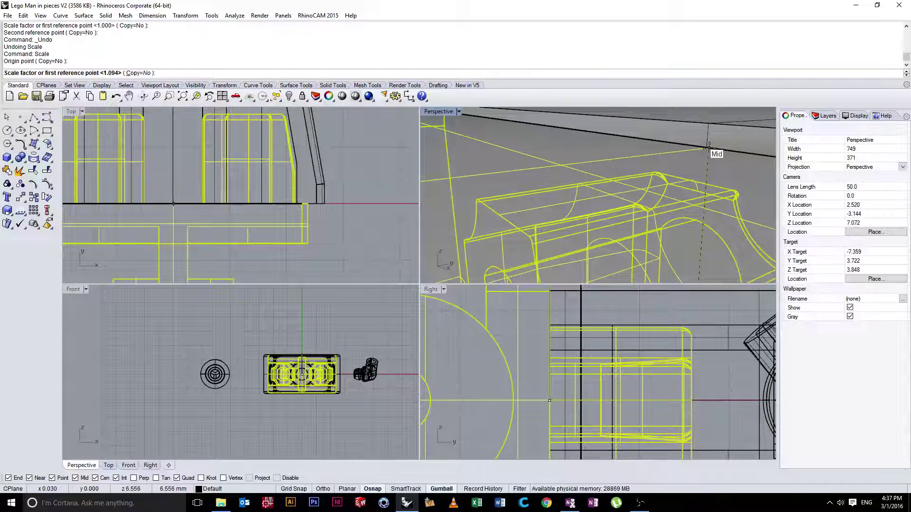
right_drag(710, 148, 660, 199)
- Enlarge the hips with object snaps disabled until the plate's upper edge lines up with the torso's outer edge in the Right view
scroll(603, 241, down, 3)
scroll(548, 300, down, 5)
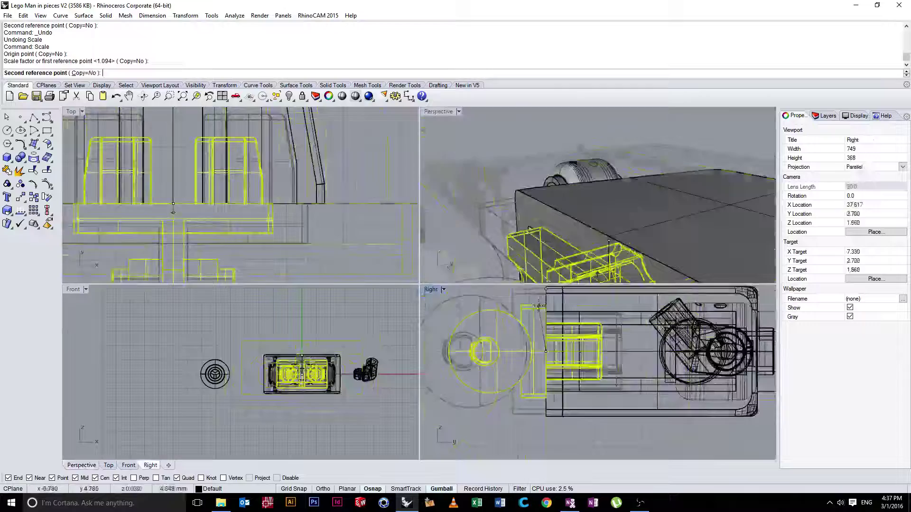
right_drag(538, 318, 535, 369)
scroll(546, 342, up, 14)
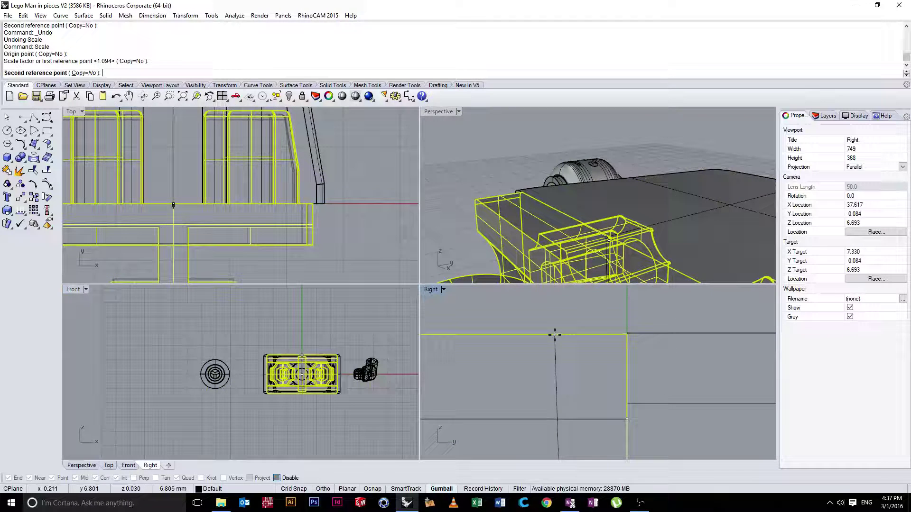
click(551, 334)
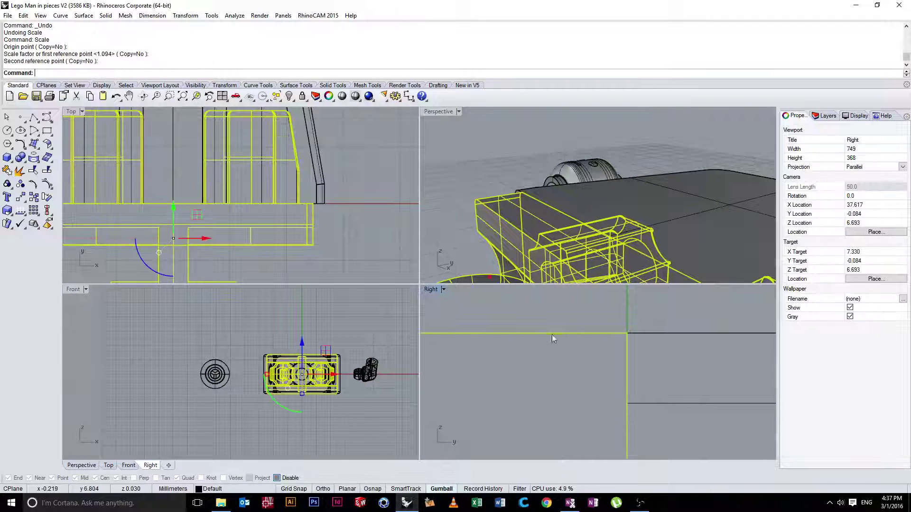
click(558, 312)
- Examine in the enlarged perspective view how the scaled hips' plate meets the base of the torso
scroll(556, 305, down, 10)
scroll(547, 221, down, 12)
right_drag(531, 230, 526, 237)
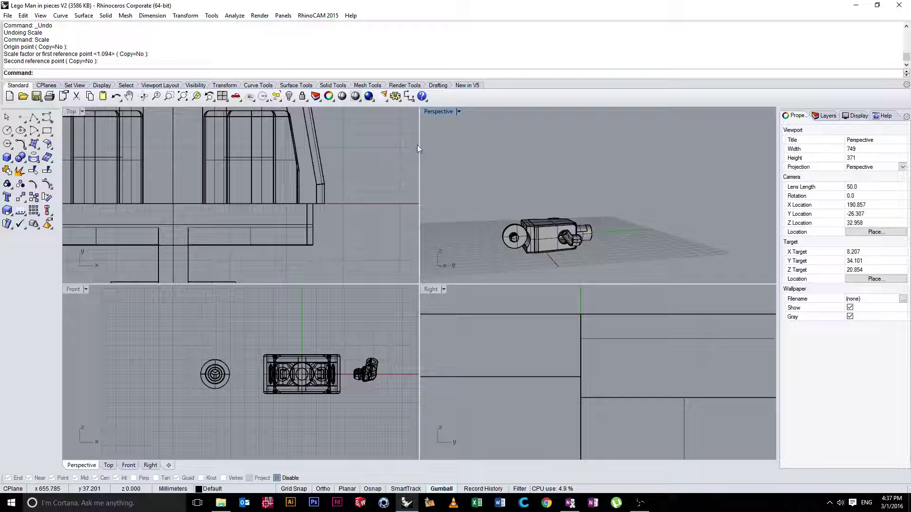
double_click(439, 112)
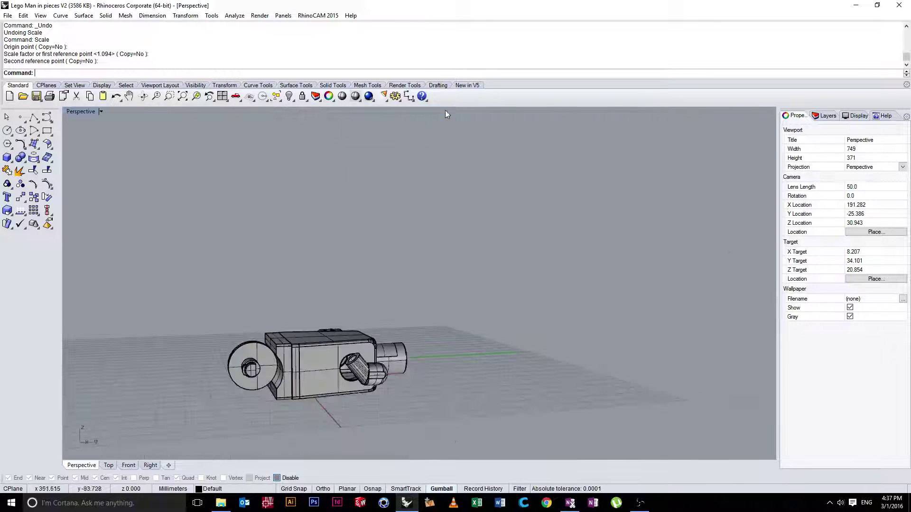
right_drag(531, 285, 579, 214)
scroll(519, 254, up, 10)
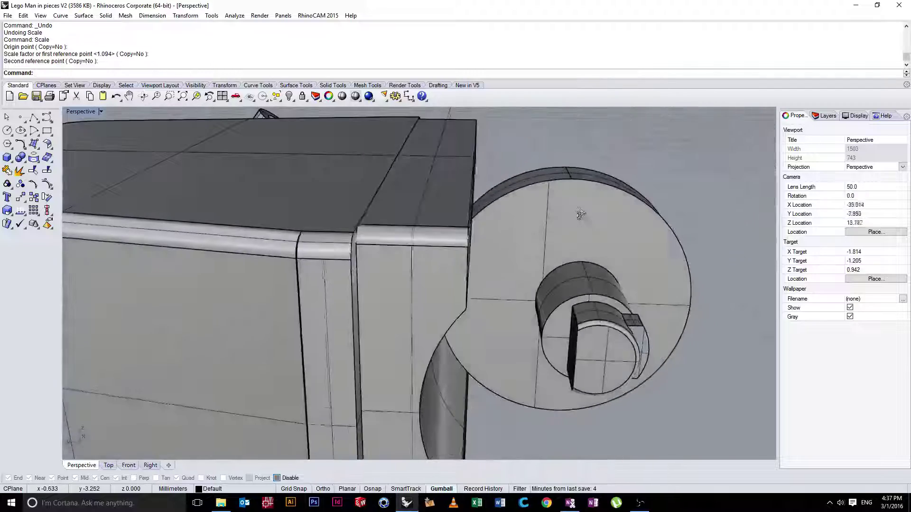
scroll(350, 224, up, 10)
right_drag(311, 260, 220, 258)
scroll(306, 243, down, 15)
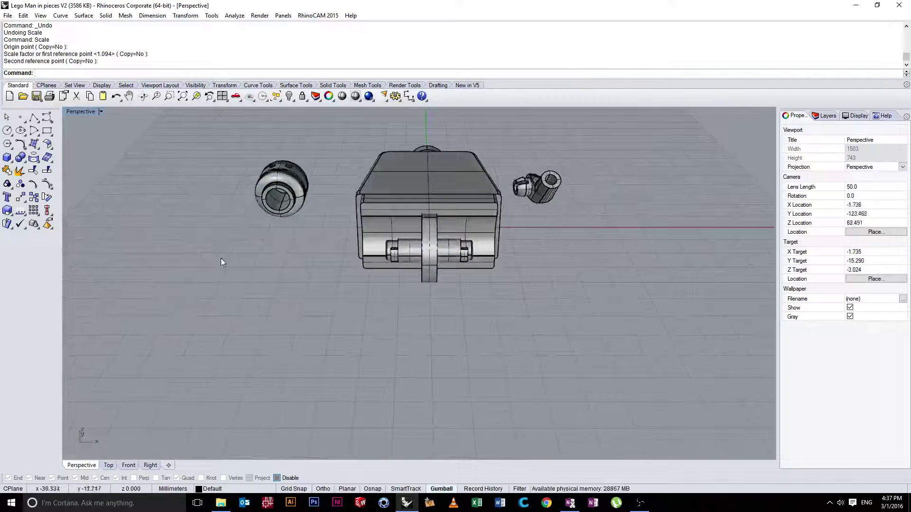
- Move the head closer to the torso along the X axis in the Top view
double_click(81, 111)
right_drag(468, 224, 520, 207)
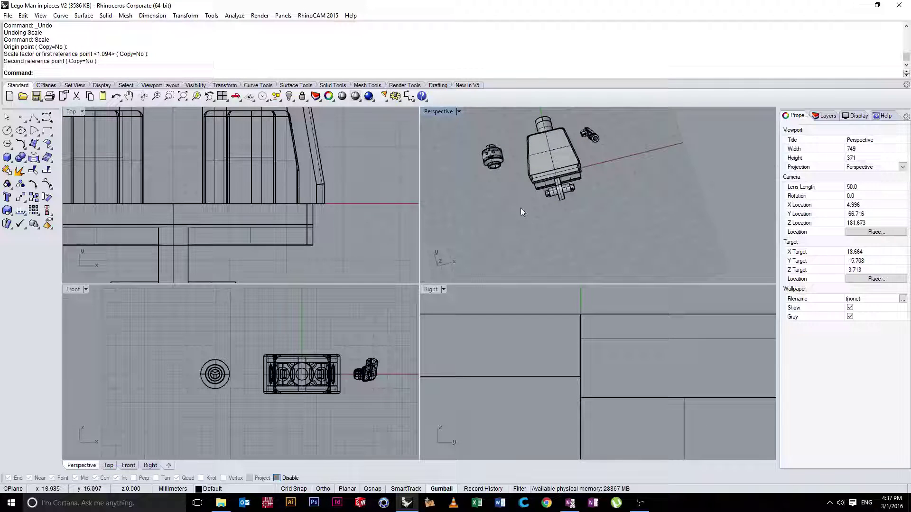
scroll(306, 220, down, 6)
scroll(207, 246, up, 5)
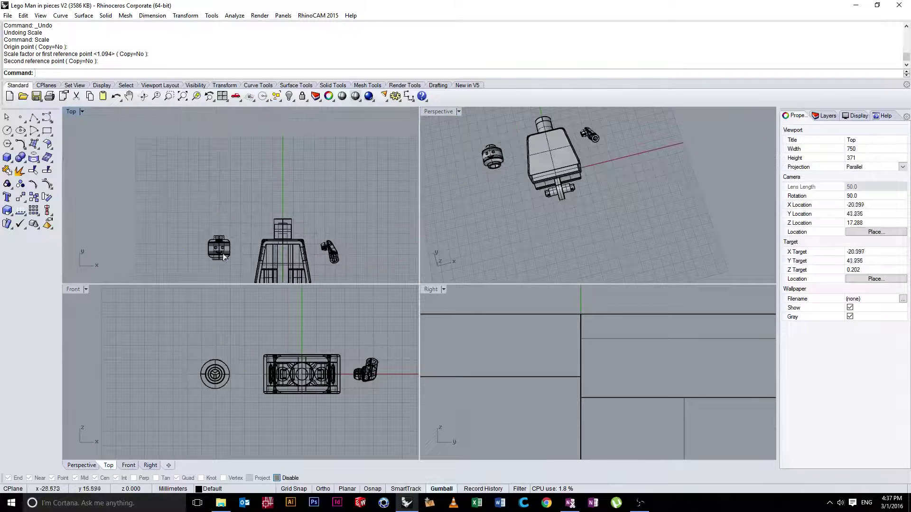
click(207, 245)
scroll(195, 234, up, 2)
scroll(283, 220, down, 3)
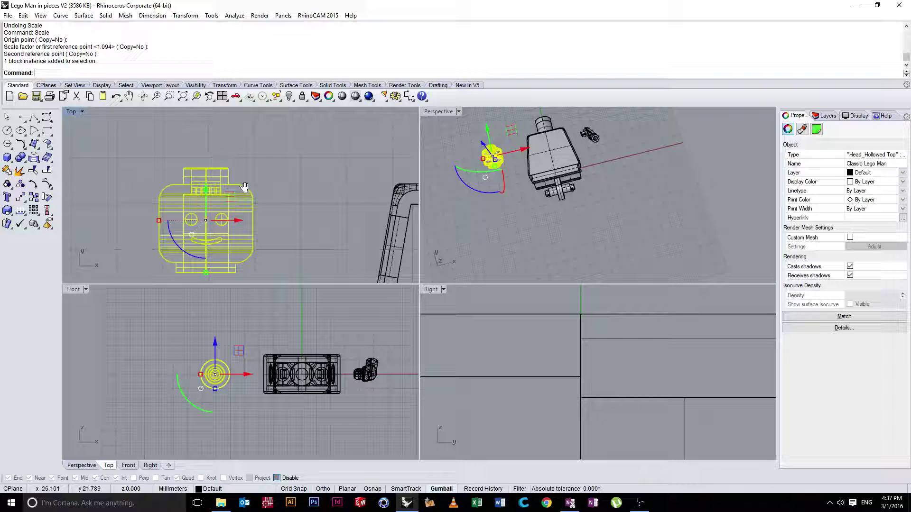
drag(240, 212, 269, 204)
right_drag(314, 150, 260, 256)
click(292, 200)
right_drag(313, 226, 355, 169)
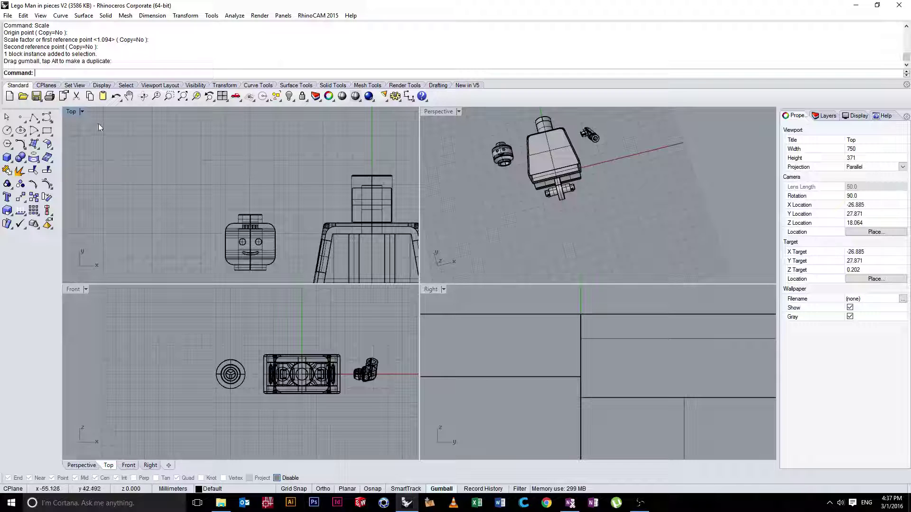
- Use Move on the head with object snaps on, taking the centre of its top stud's upper edge as base point
double_click(69, 113)
right_drag(344, 272, 264, 202)
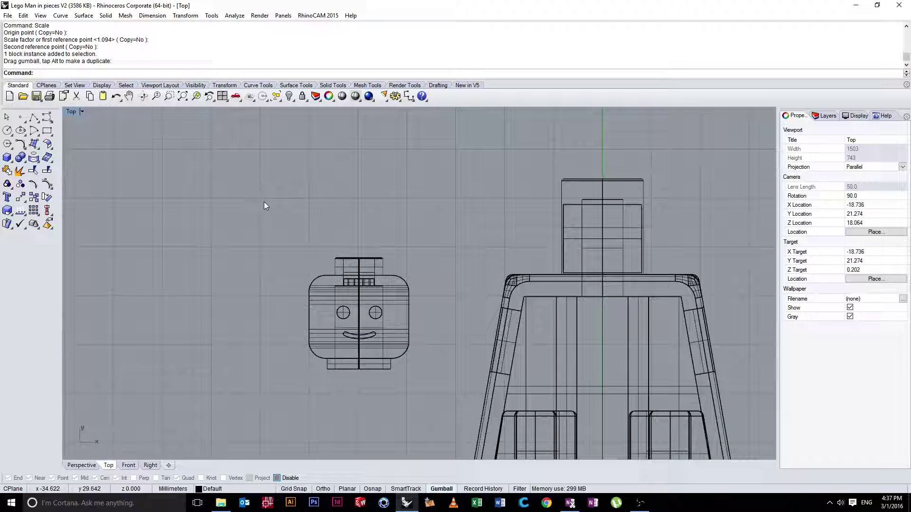
scroll(363, 262, up, 20)
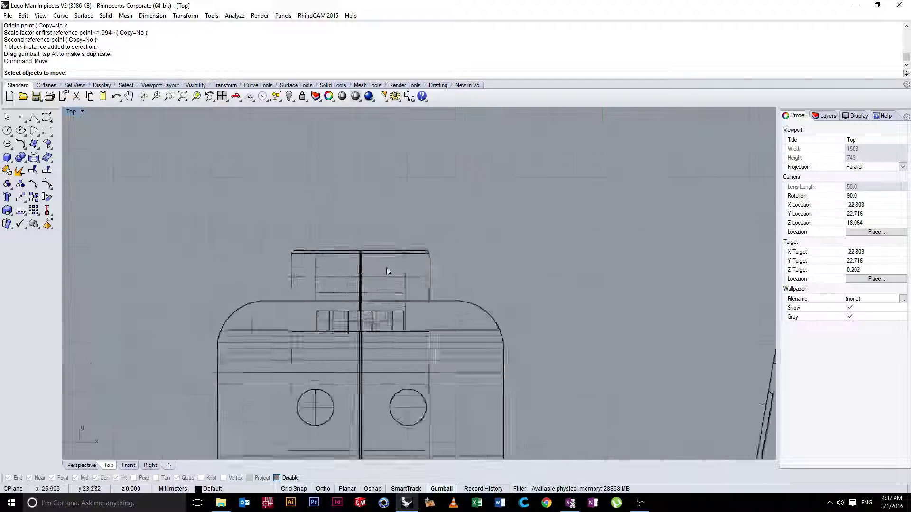
click(288, 197)
key(Return)
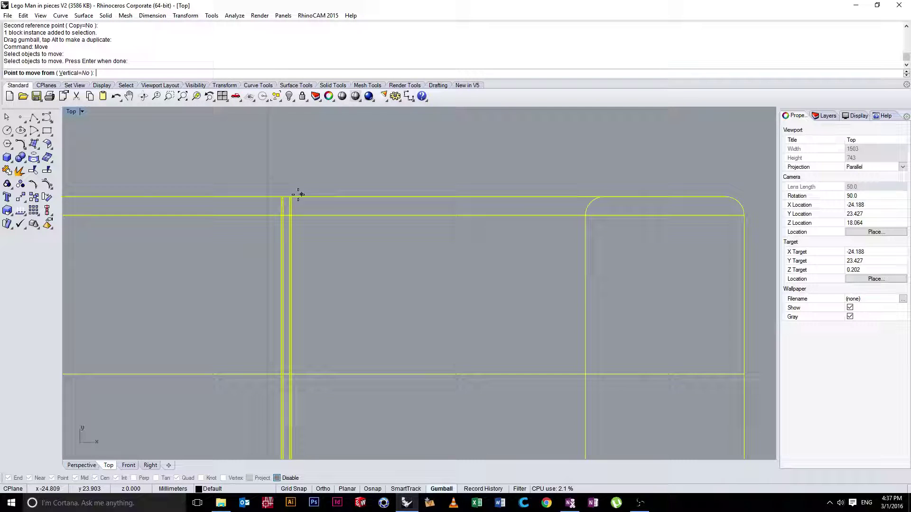
scroll(286, 195, down, 5)
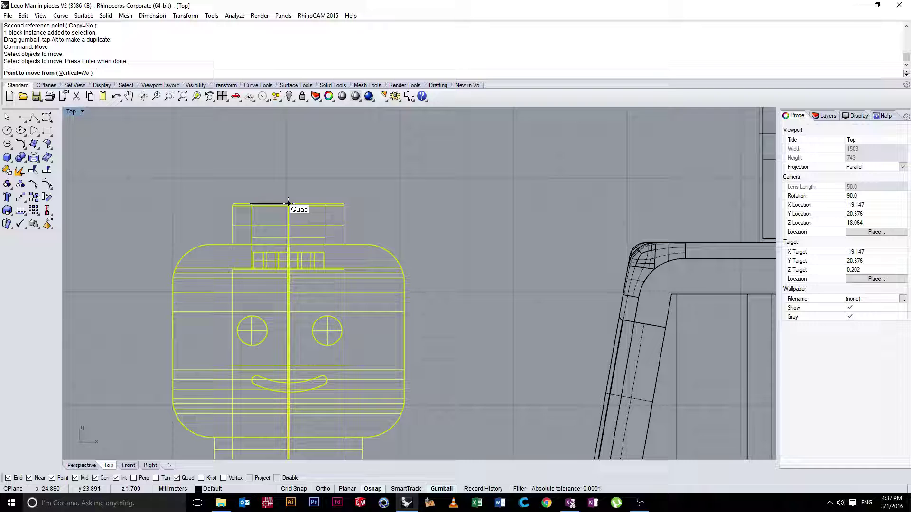
scroll(290, 204, up, 8)
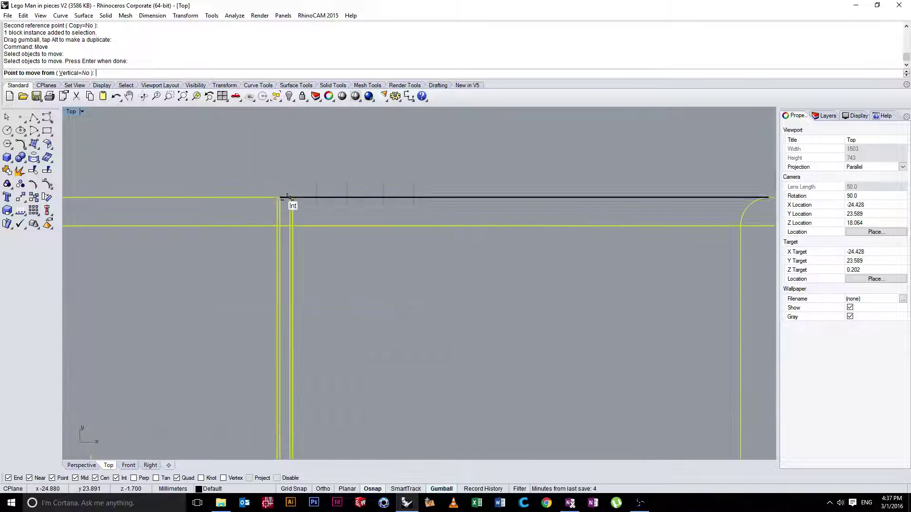
scroll(280, 198, up, 3)
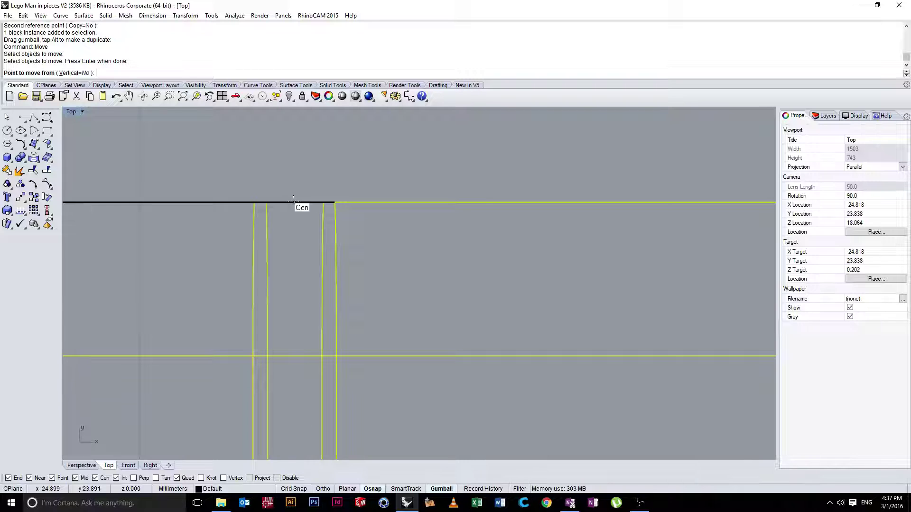
click(293, 201)
- Turn on grid snap and place the head on the Y axis, just above the torso's neck
scroll(293, 200, down, 10)
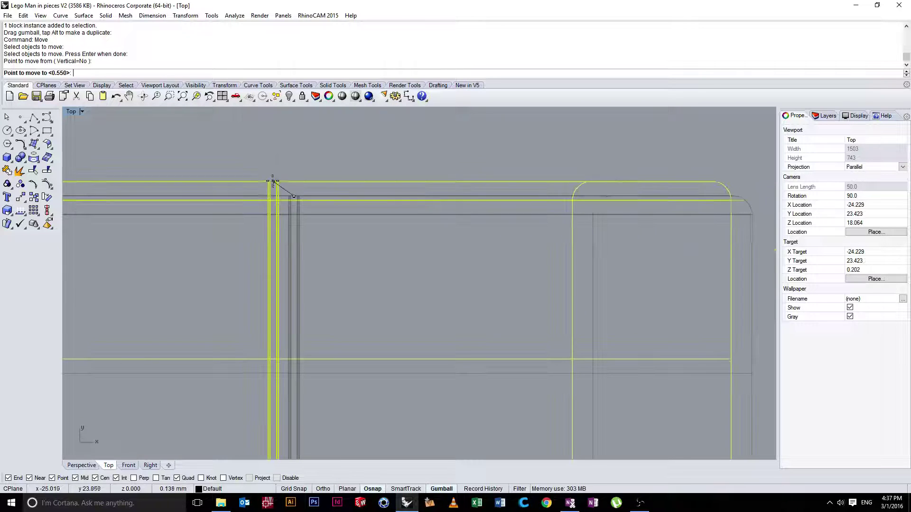
click(284, 487)
scroll(375, 218, down, 20)
shift+right_drag(476, 185, 369, 290)
scroll(457, 206, up, 8)
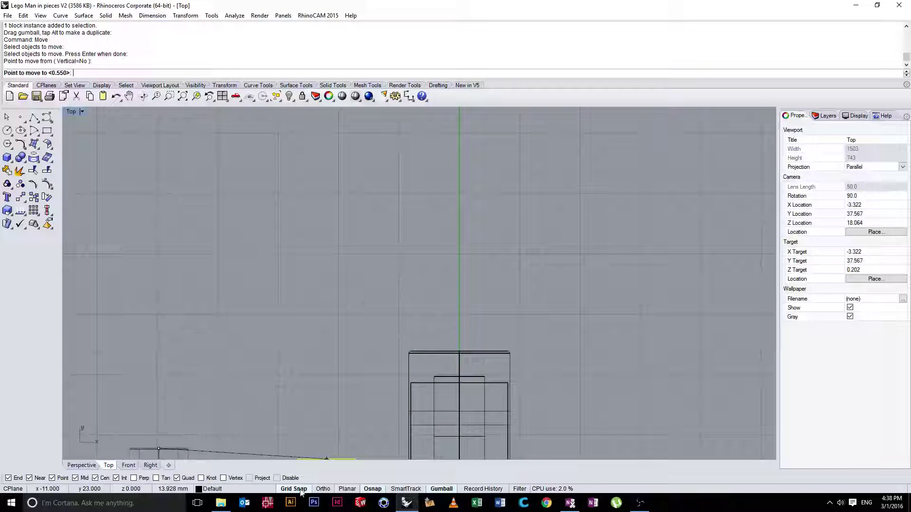
click(459, 205)
scroll(345, 198, down, 3)
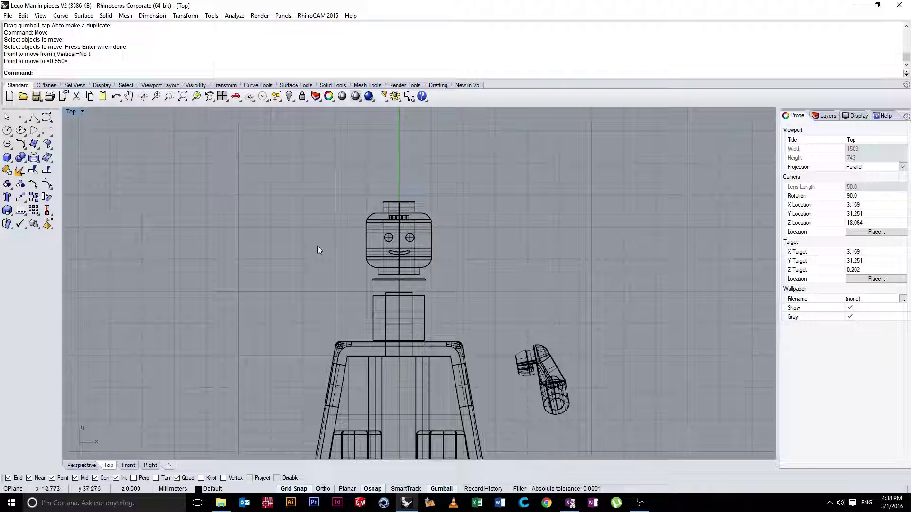
- Examine how the collar under the head compares with the torso's neck in the Top and perspective views
scroll(317, 246, up, 4)
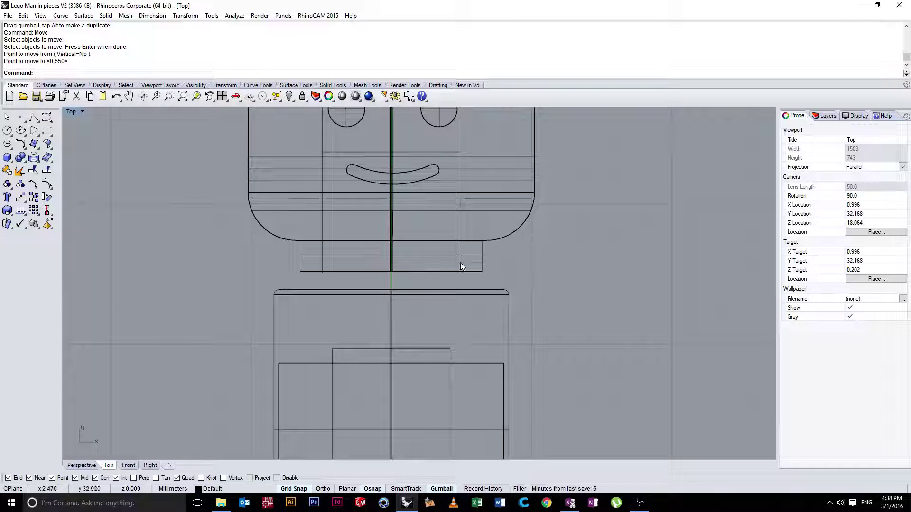
double_click(78, 113)
right_drag(494, 190, 527, 179)
scroll(546, 204, up, 8)
scroll(551, 216, up, 6)
right_drag(553, 216, 588, 160)
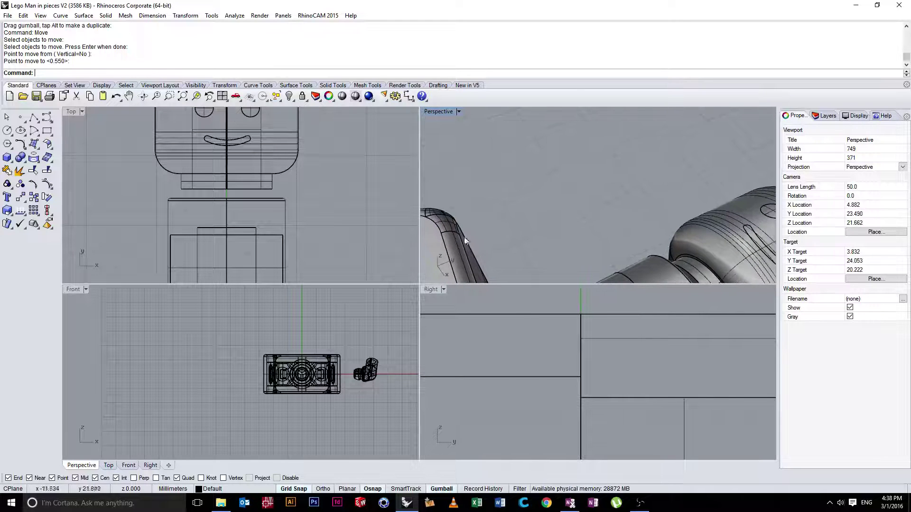
double_click(449, 114)
scroll(473, 283, down, 10)
right_drag(475, 349, 489, 306)
scroll(500, 317, up, 8)
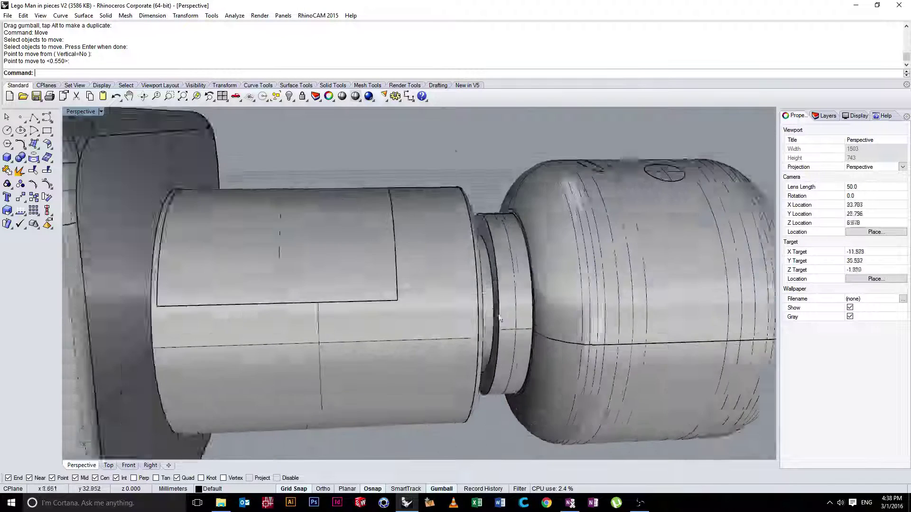
scroll(501, 319, up, 3)
click(466, 185)
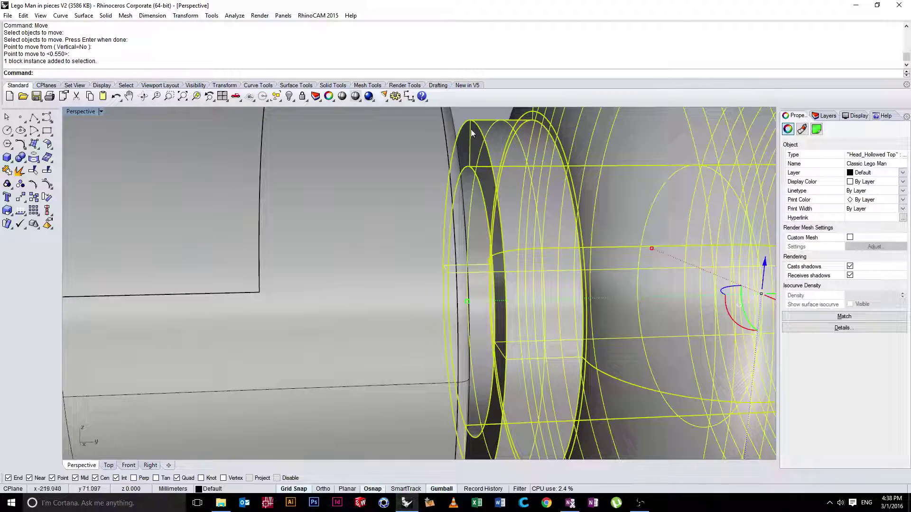
key(Escape)
scroll(320, 214, down, 10)
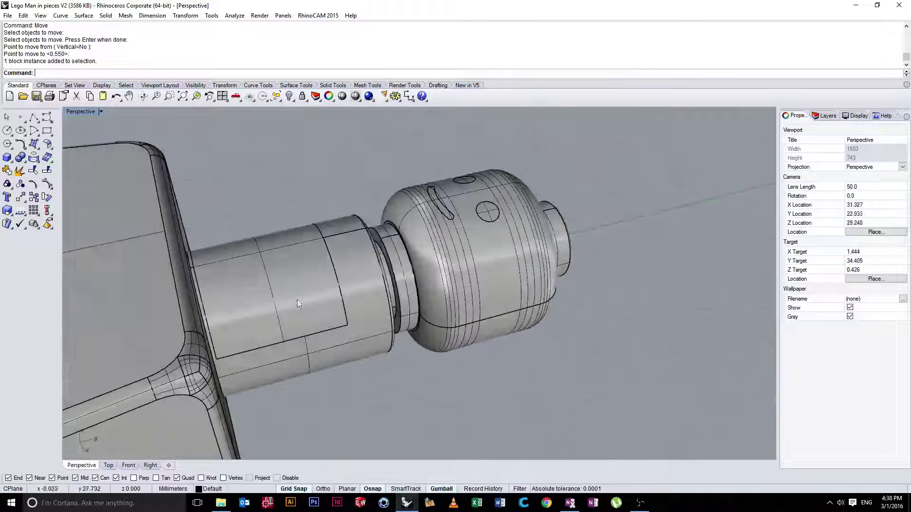
- Start Scale on the head in the Top view, with the centre of its collar's bottom edge as the origin
double_click(86, 112)
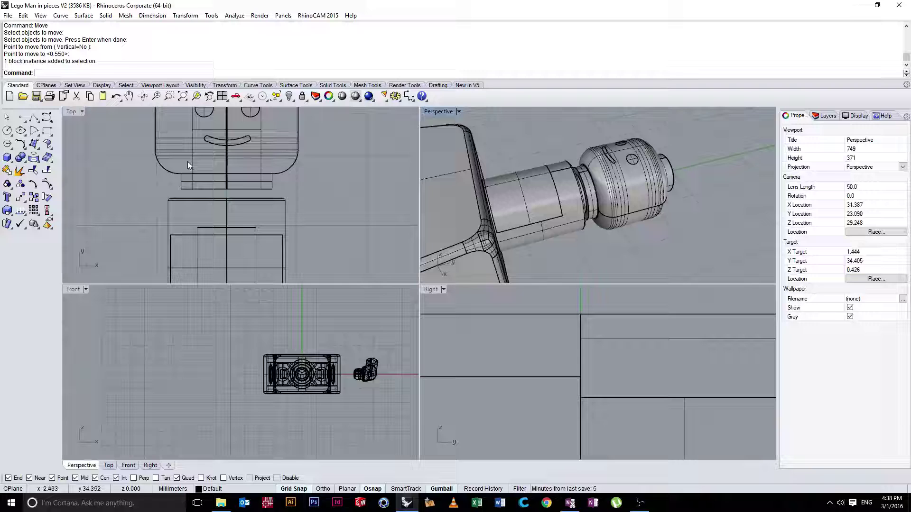
double_click(72, 112)
scroll(302, 173, down, 3)
click(420, 245)
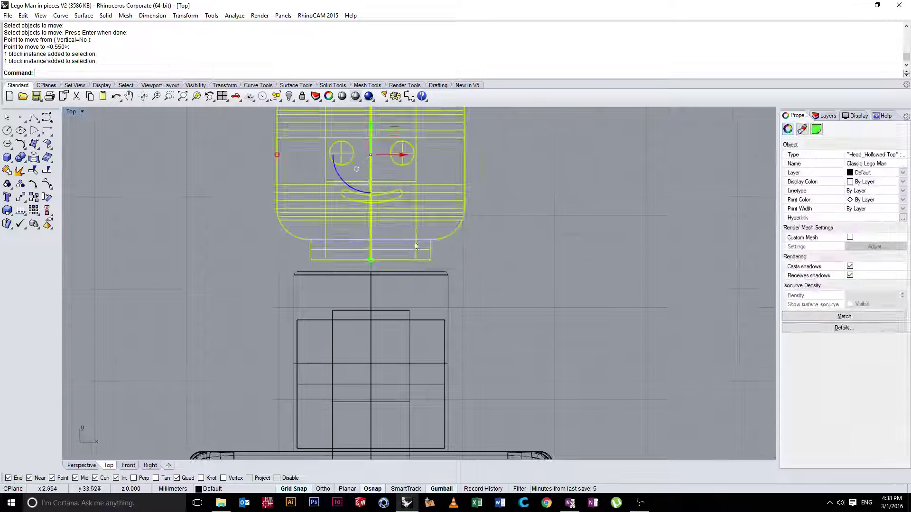
text(scale)
key(Return)
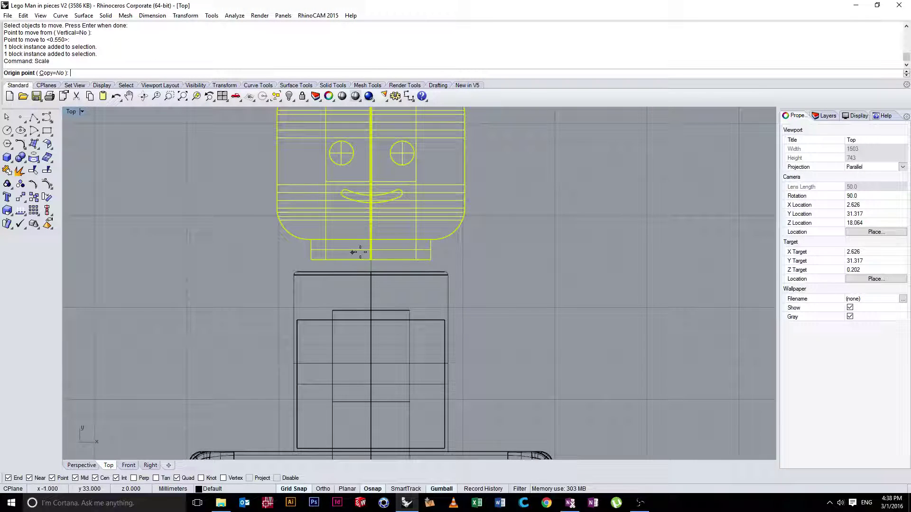
scroll(377, 260, up, 3)
scroll(364, 260, up, 2)
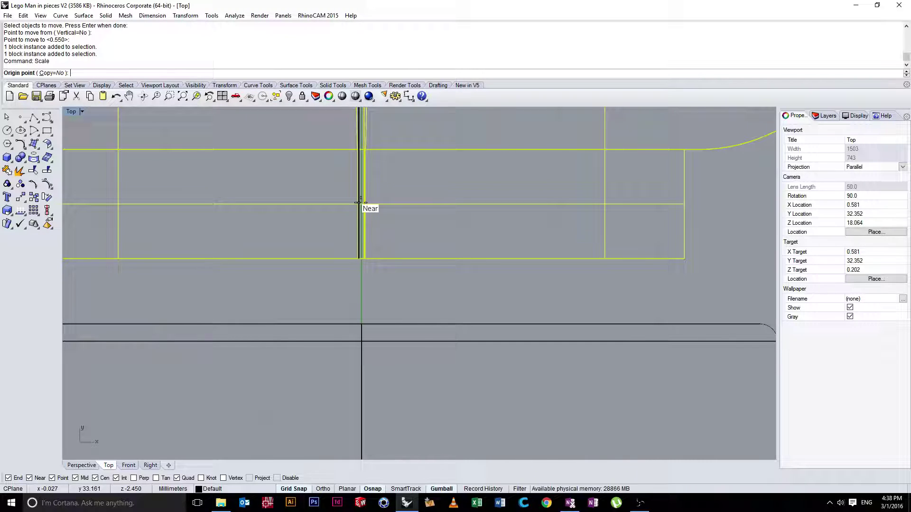
scroll(364, 250, up, 3)
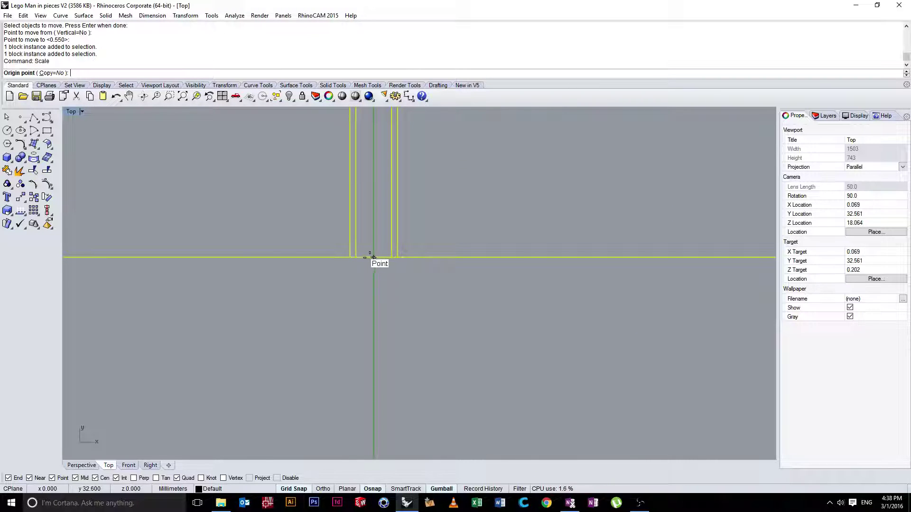
click(373, 257)
- Scale the head up from the collar's outer bottom corner until the collar's opening is as wide as the torso's neck
scroll(373, 263, down, 4)
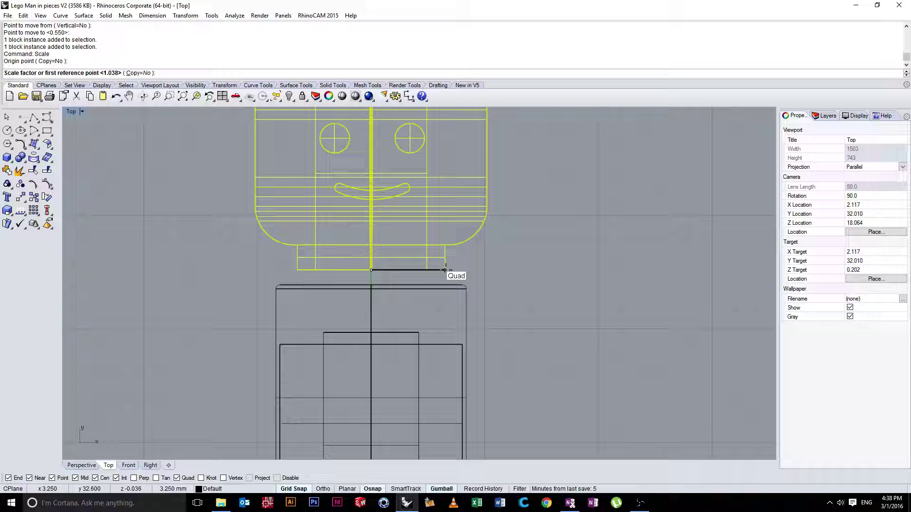
click(444, 270)
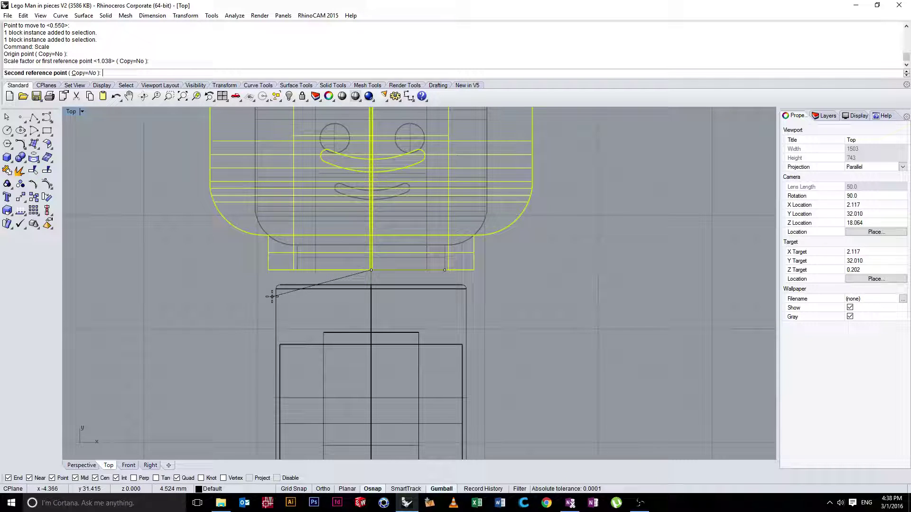
scroll(267, 288, up, 5)
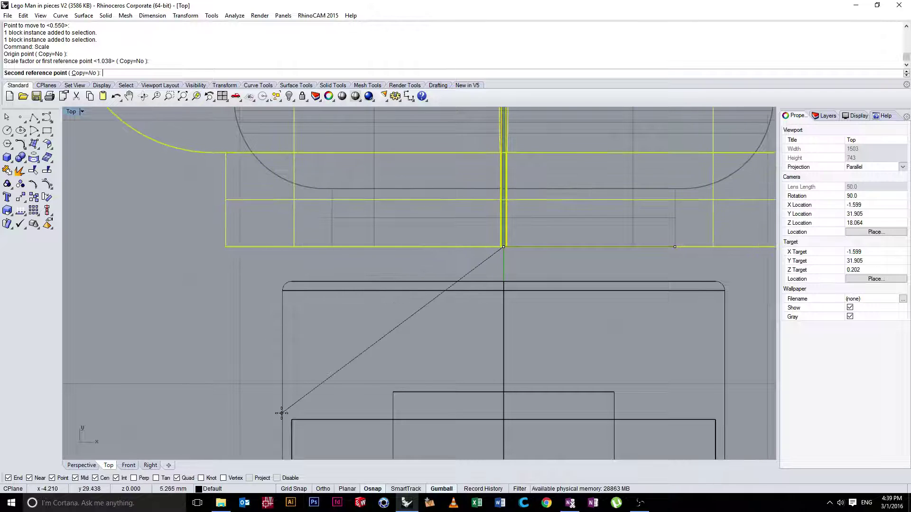
click(242, 380)
scroll(285, 344, down, 5)
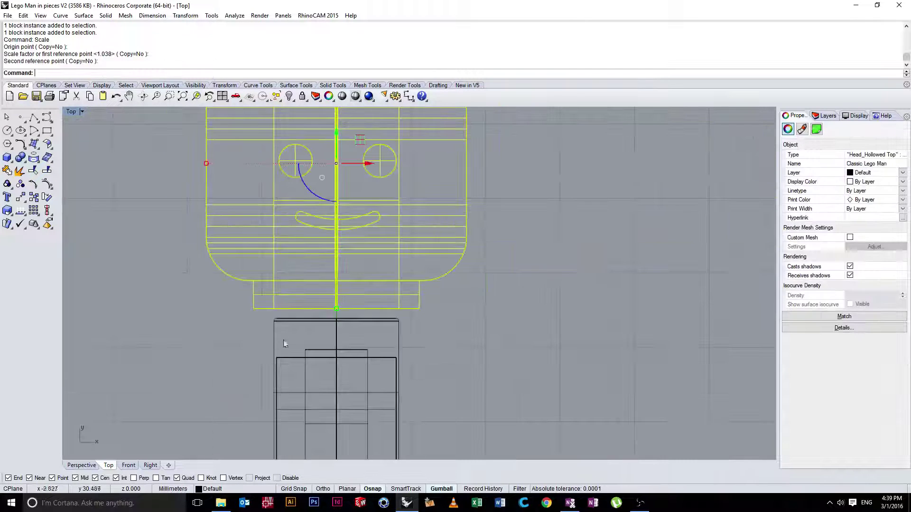
- Lower the head along the Y axis so that it overlaps the torso's neck
drag(335, 129, 364, 278)
scroll(363, 282, down, 2)
scroll(359, 179, up, 2)
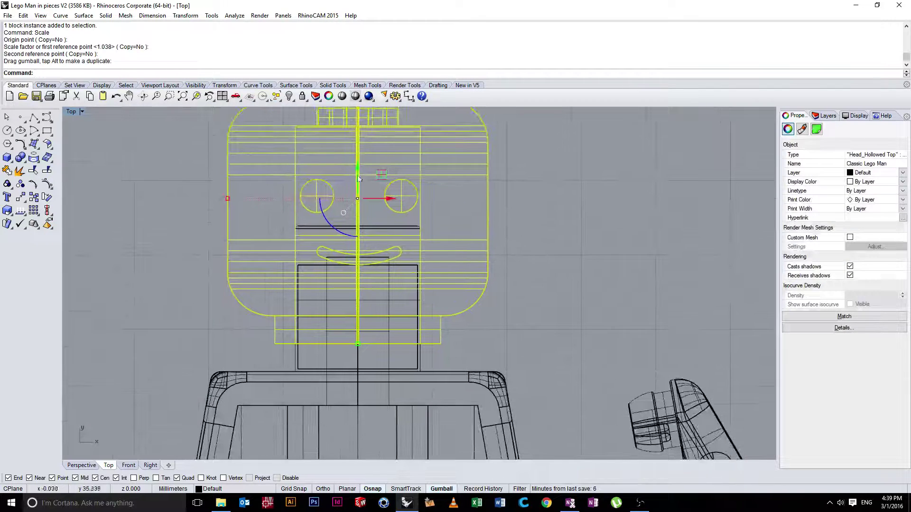
drag(357, 172, 360, 195)
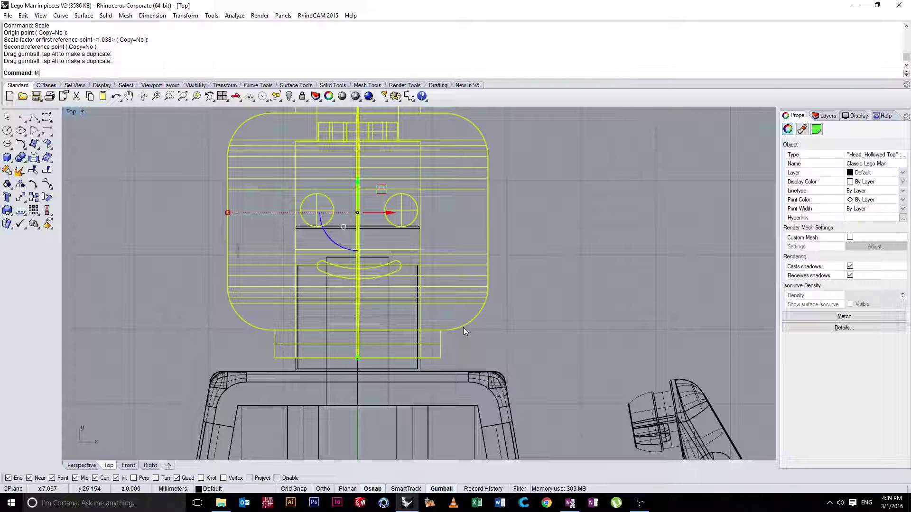
- Use Move on the head from the collar's bottom corner, straight down onto the torso's top edge
text(ove)
key(Return)
scroll(443, 363, up, 4)
click(444, 369)
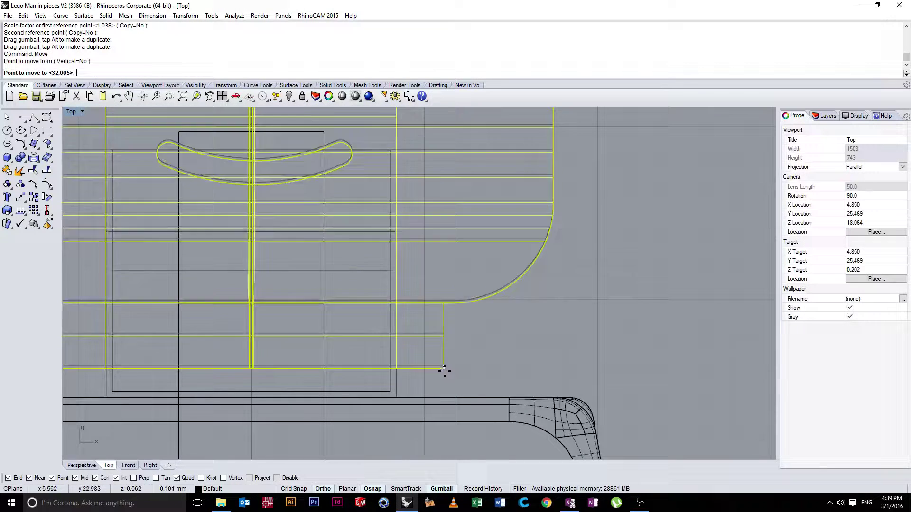
click(444, 397)
key(Escape)
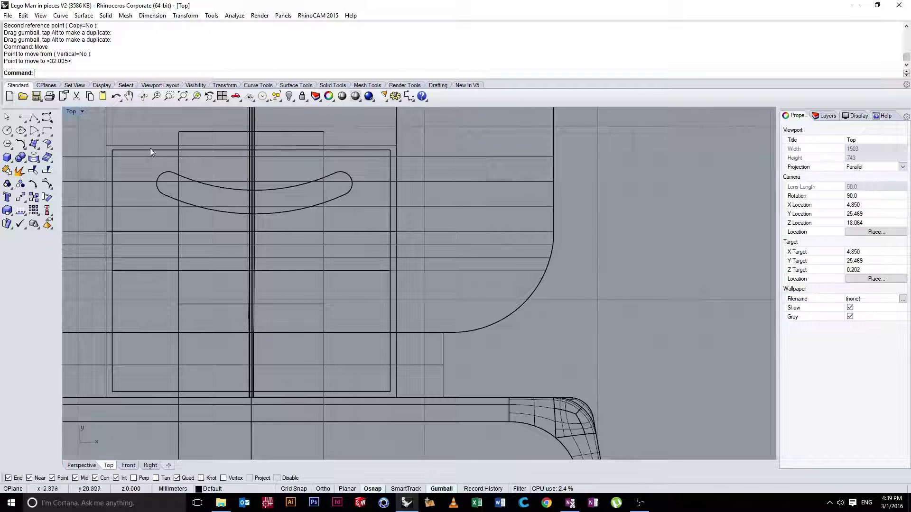
- Scale the head from a grid point on the Y axis below the collar, with the opening's and neck outline's bottom corners as references
double_click(72, 112)
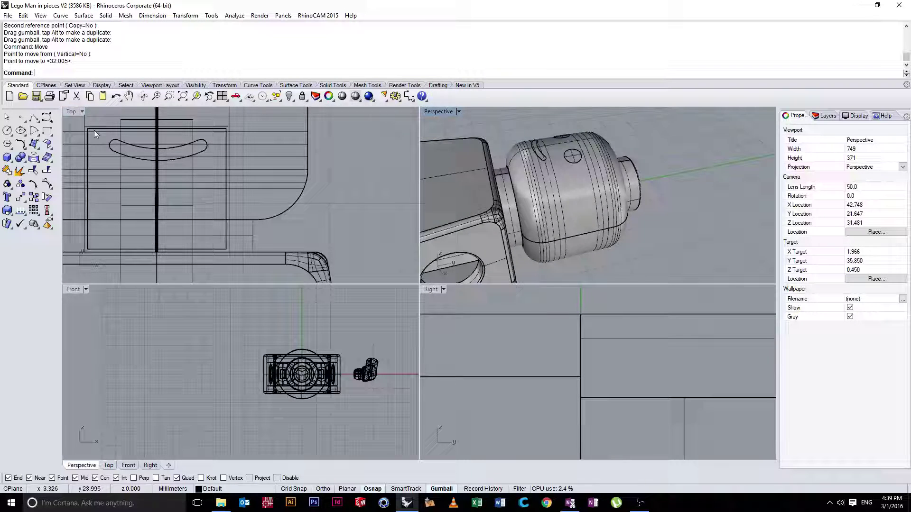
double_click(73, 112)
scroll(243, 254, up, 2)
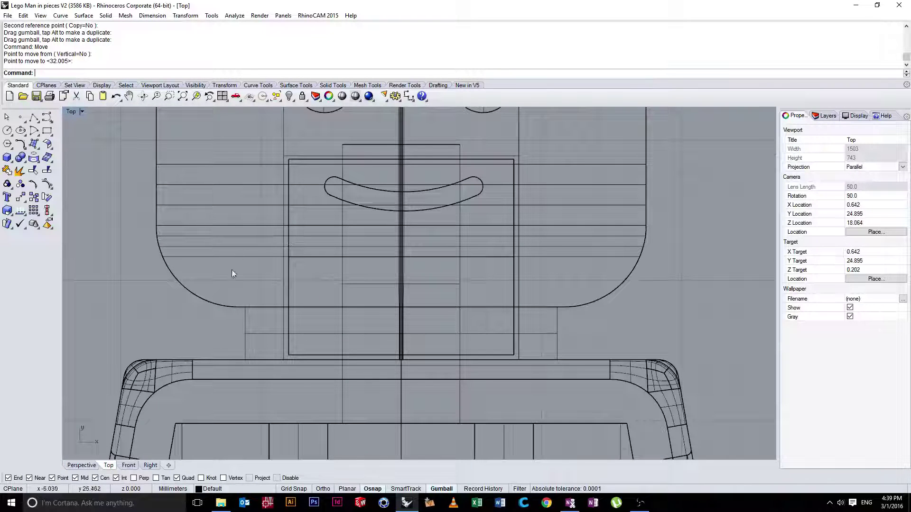
click(225, 305)
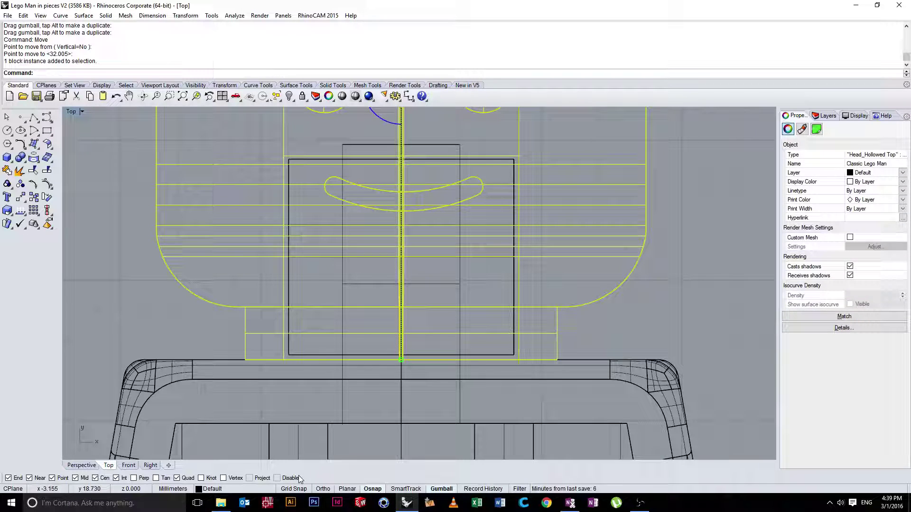
click(171, 311)
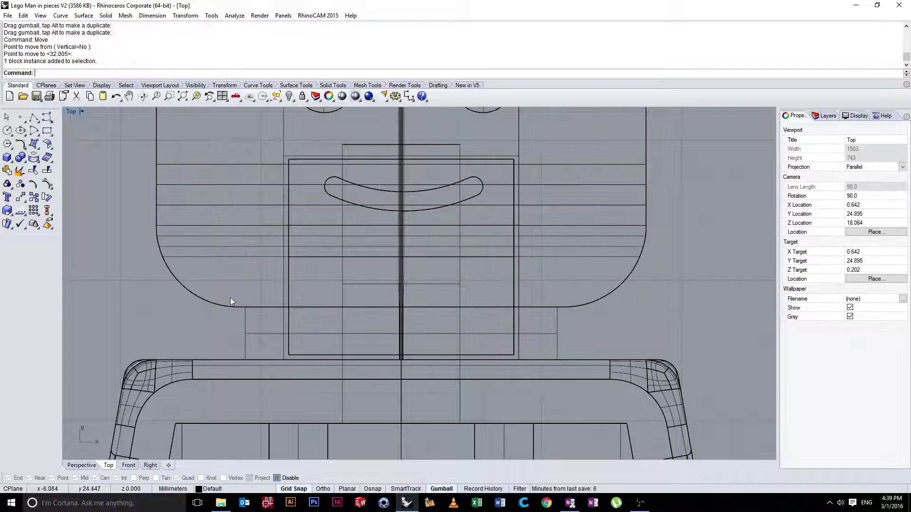
click(225, 306)
text(Scale)
key(Return)
scroll(425, 372, up, 5)
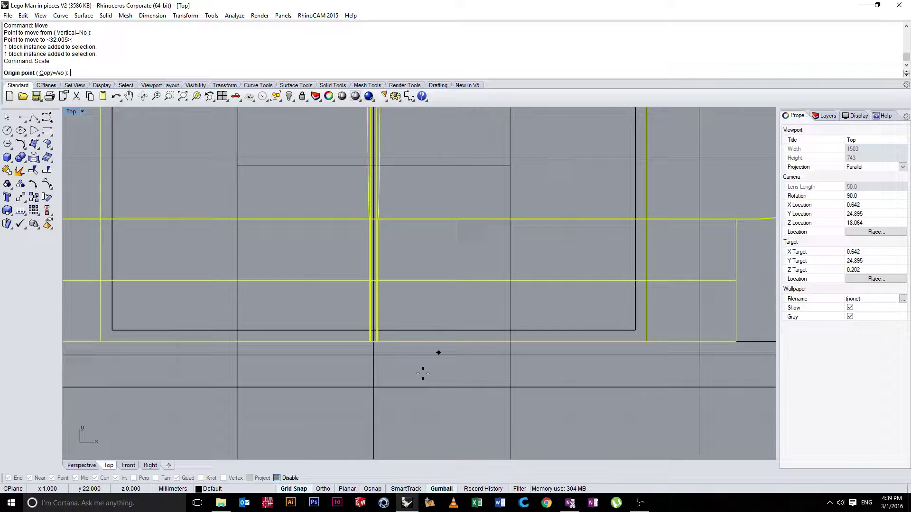
scroll(374, 363, down, 4)
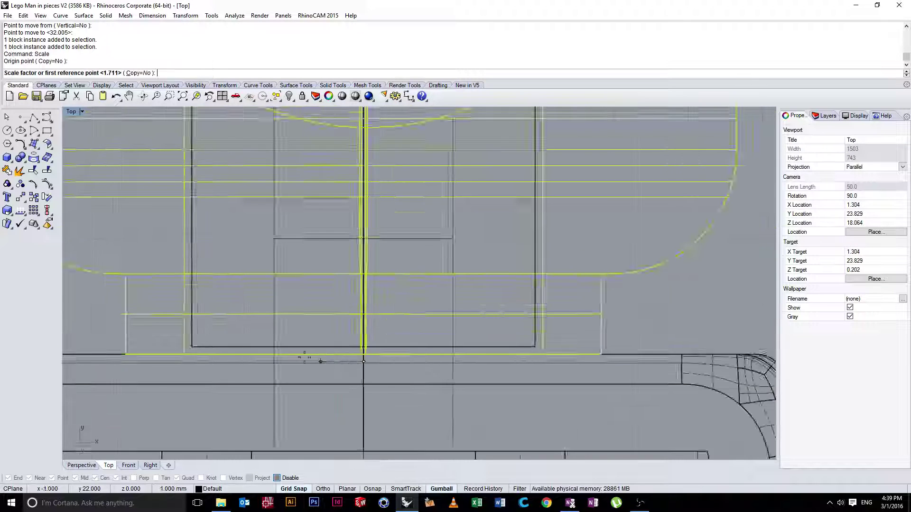
scroll(248, 339, up, 3)
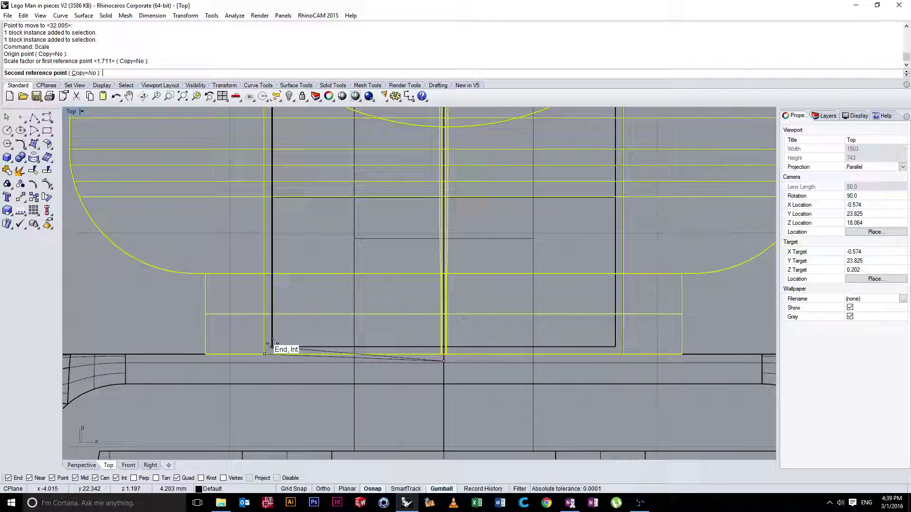
click(272, 345)
- Scale the head down from the centre of the collar's bottom edge until its opening matches the neck's inner outline
key(Return)
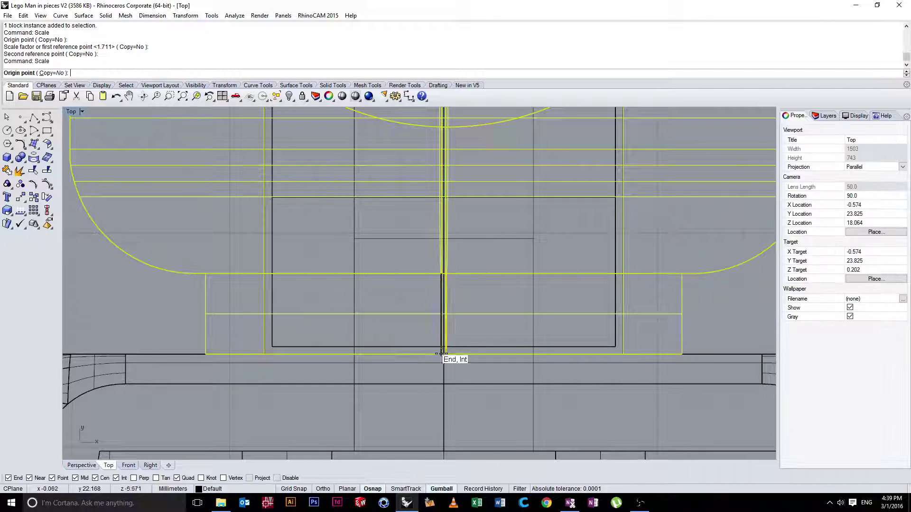
click(443, 354)
click(264, 353)
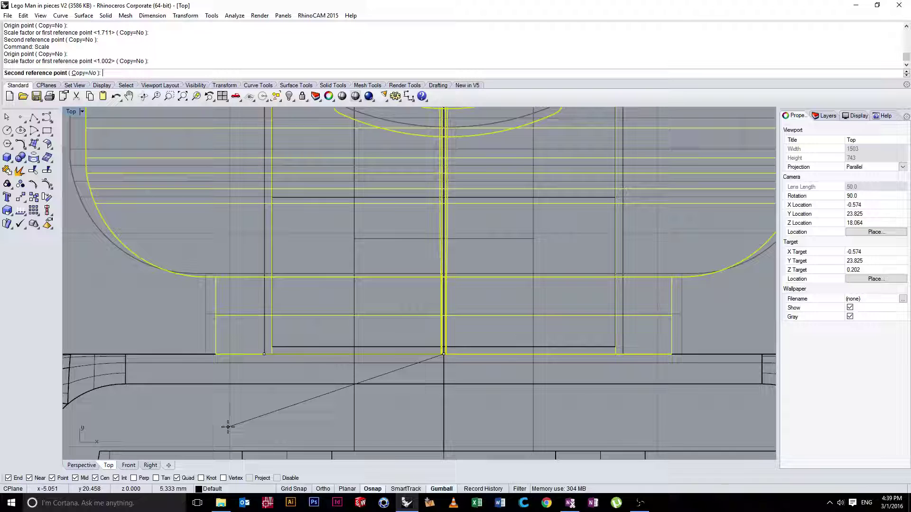
click(229, 380)
key(Escape)
- Show the hidden hand and leg beside the assembled torso and head
double_click(64, 112)
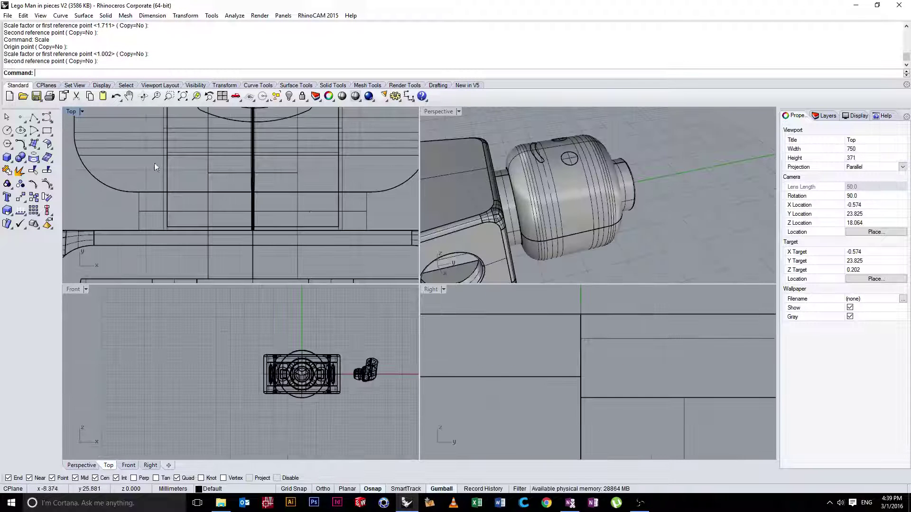
right_drag(487, 199, 422, 151)
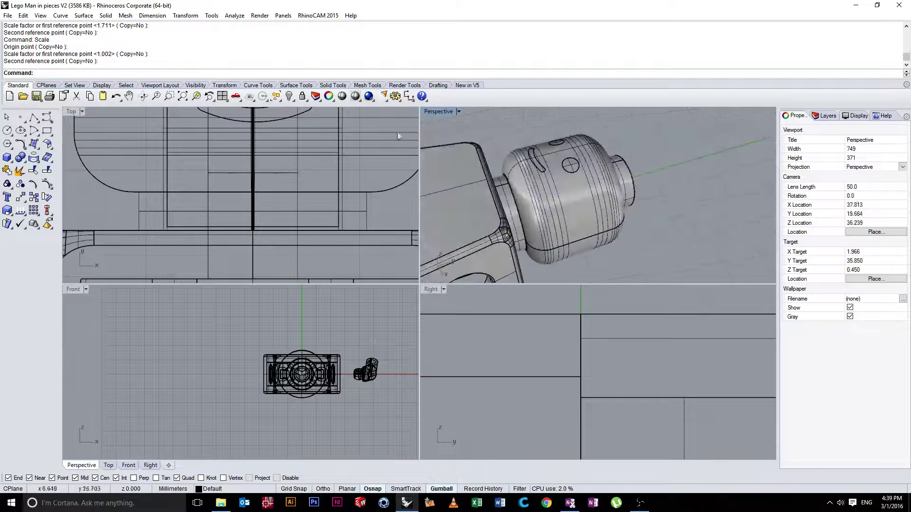
double_click(436, 113)
scroll(365, 223, down, 10)
right_drag(368, 238, 463, 314)
shift+right_drag(306, 389, 363, 320)
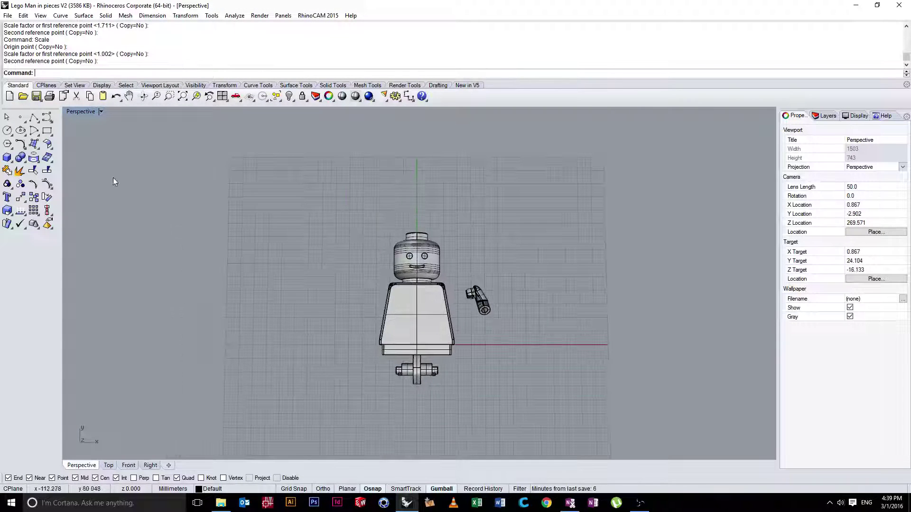
key(ctrl+alt+h)
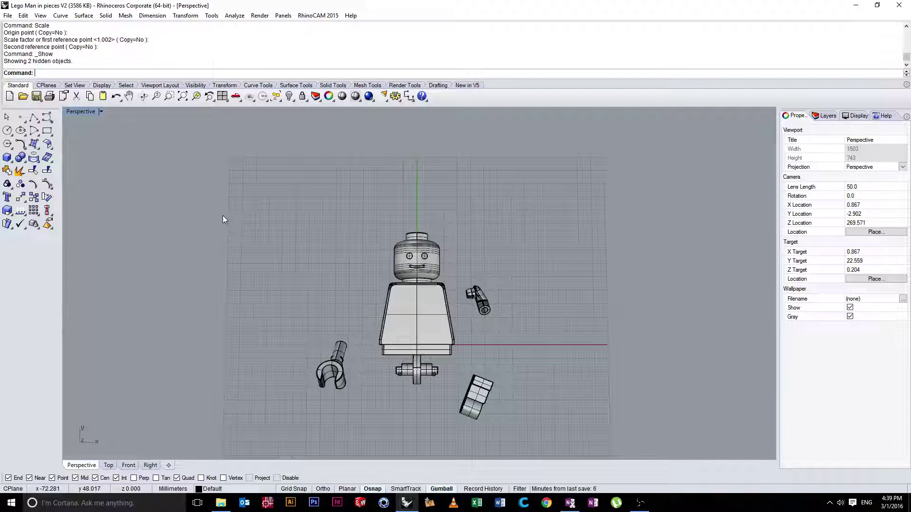
- Examine the left leg's shape and its pin hole against the hips' pin in the Top and perspective views
right_drag(244, 242, 480, 381)
scroll(481, 381, up, 12)
click(480, 381)
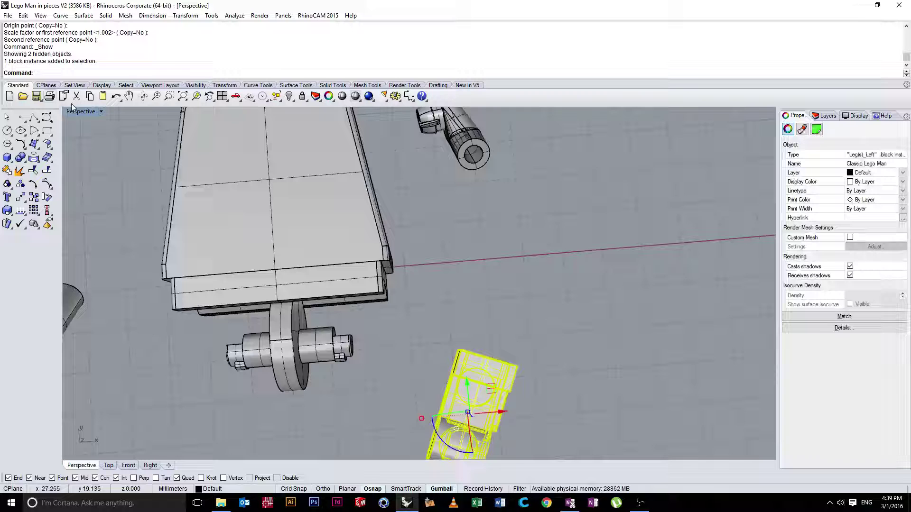
double_click(78, 112)
double_click(71, 112)
scroll(229, 232, down, 10)
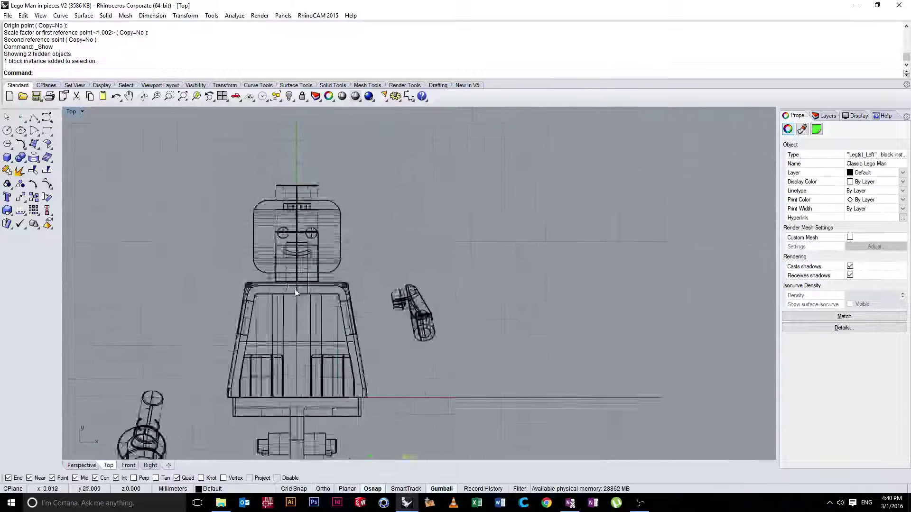
scroll(408, 314, up, 8)
scroll(409, 315, up, 3)
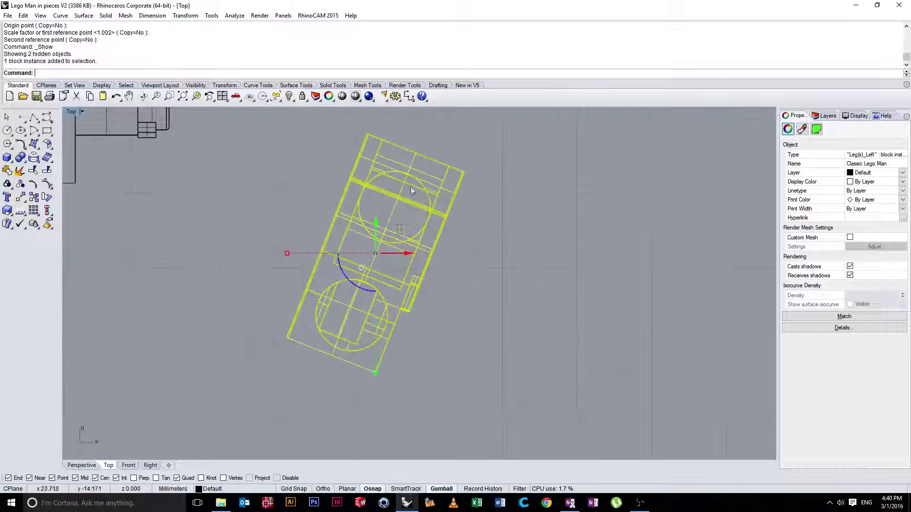
click(321, 229)
double_click(71, 112)
scroll(460, 211, up, 5)
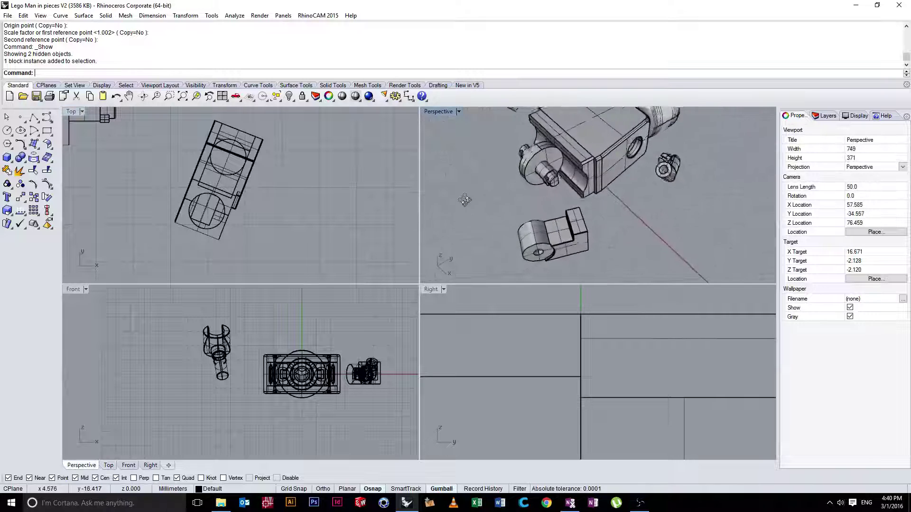
double_click(444, 112)
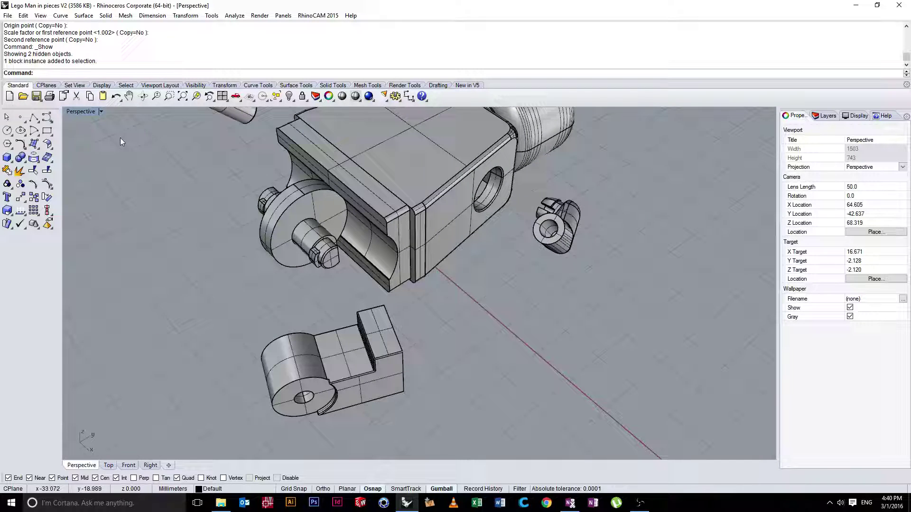
- Rotate the left leg upright in the Top view about its lower outline corner, aligning its long edge with the vertical axis
double_click(85, 112)
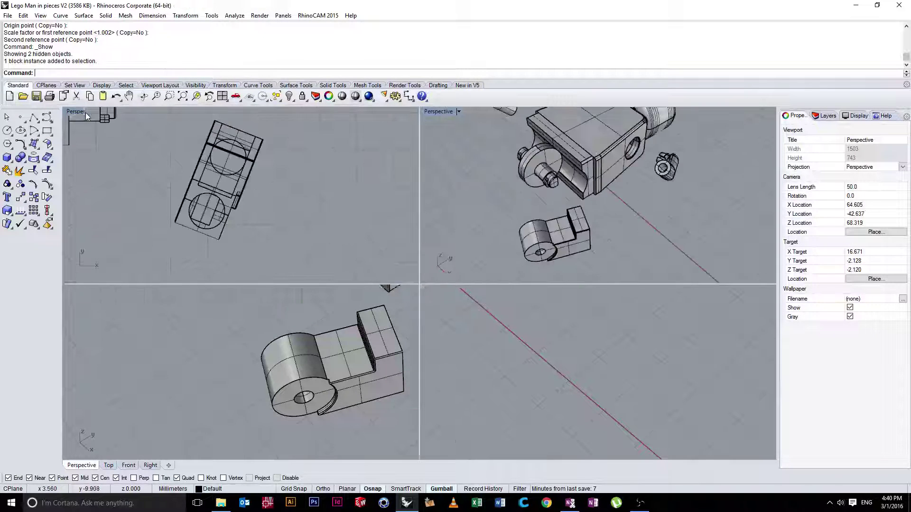
click(80, 113)
right_drag(238, 204, 328, 245)
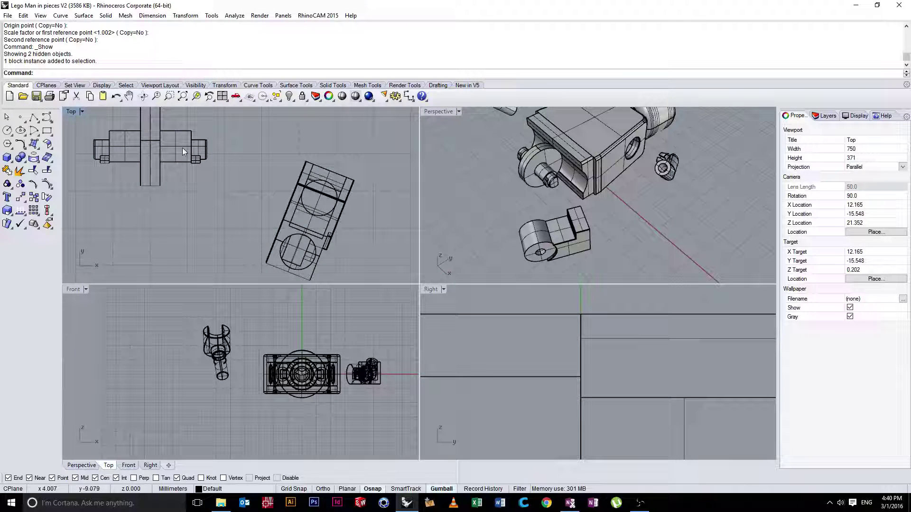
scroll(200, 195, down, 2)
double_click(73, 113)
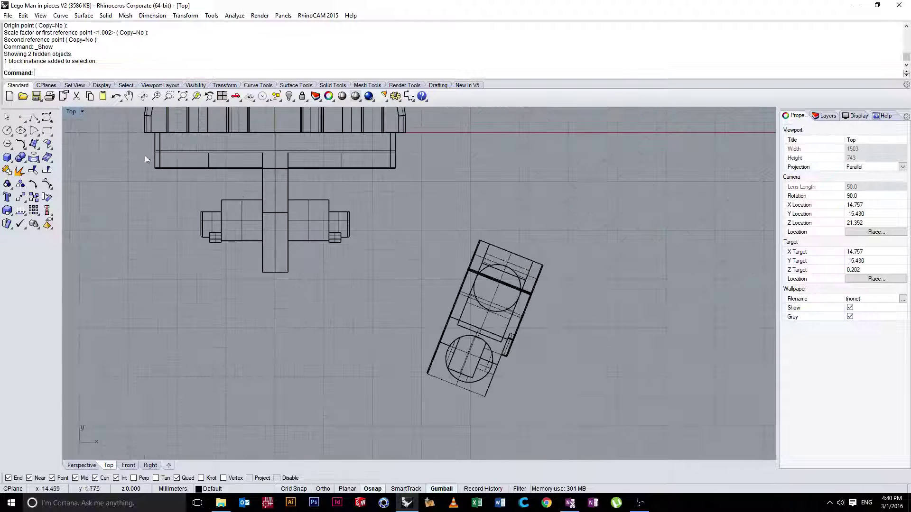
scroll(428, 263, up, 2)
click(428, 265)
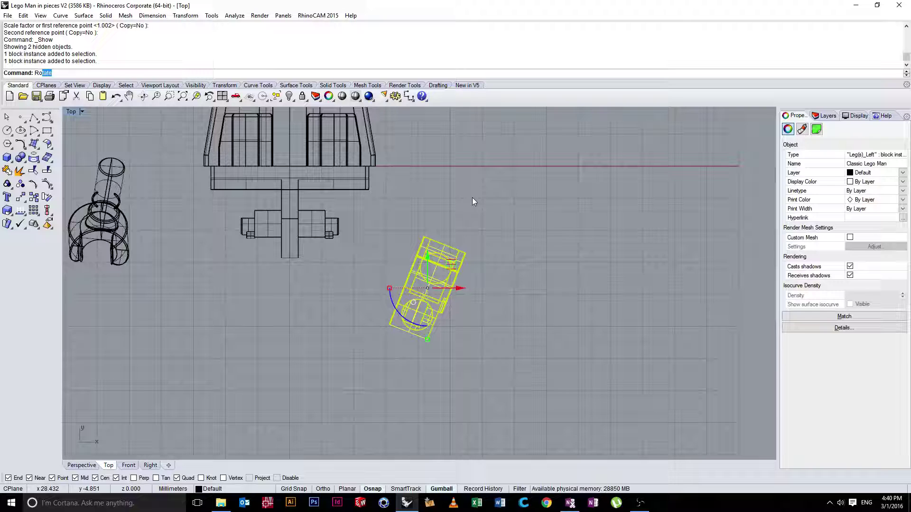
text(Ro)
key(Return)
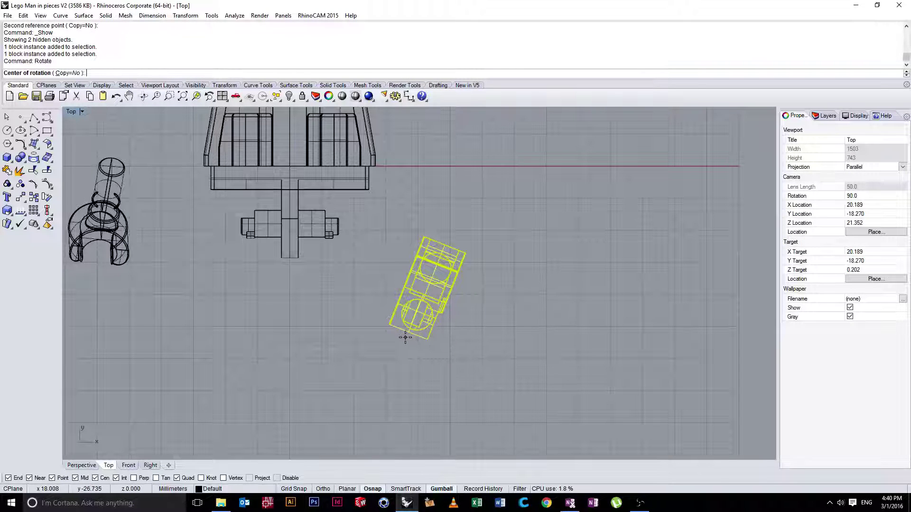
scroll(403, 266, up, 5)
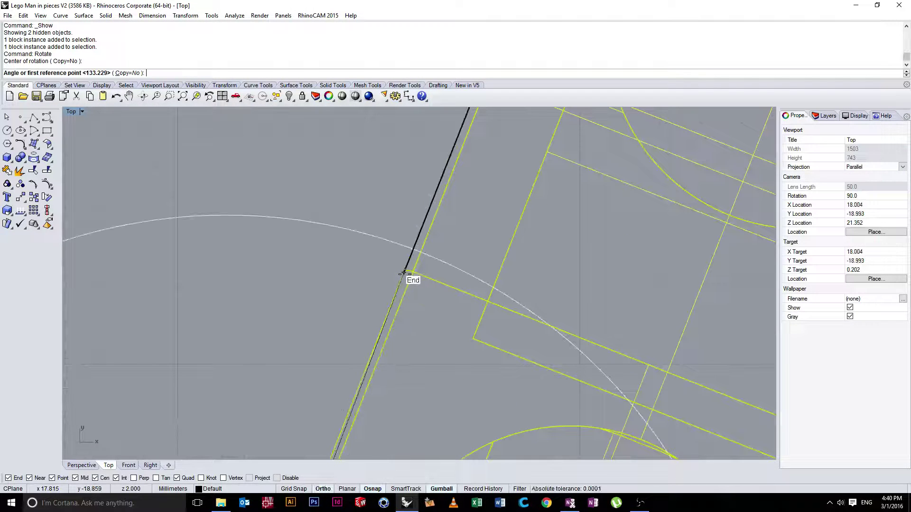
click(403, 273)
scroll(408, 277, down, 5)
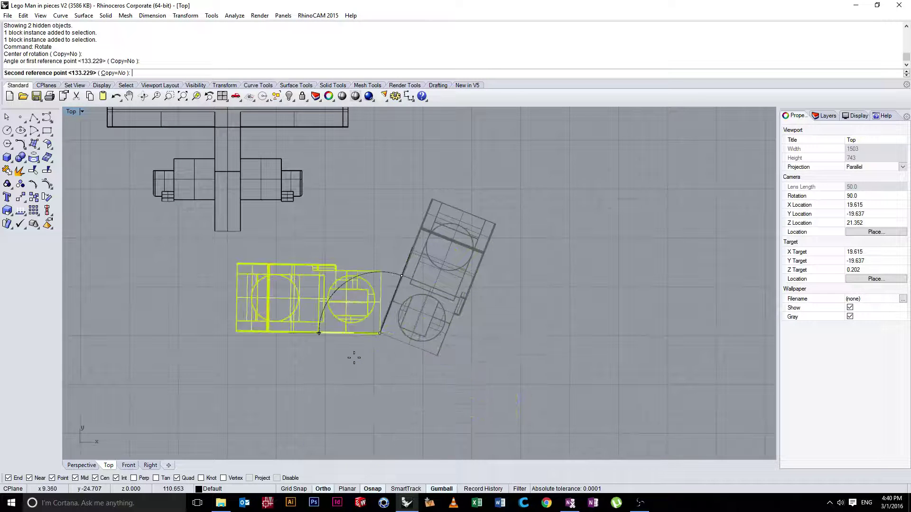
shift+click(366, 363)
- Move the left leg in the Top view up to the hips' pin beside the central disc
click(308, 293)
scroll(307, 293, down, 8)
right_drag(285, 299, 358, 305)
click(387, 319)
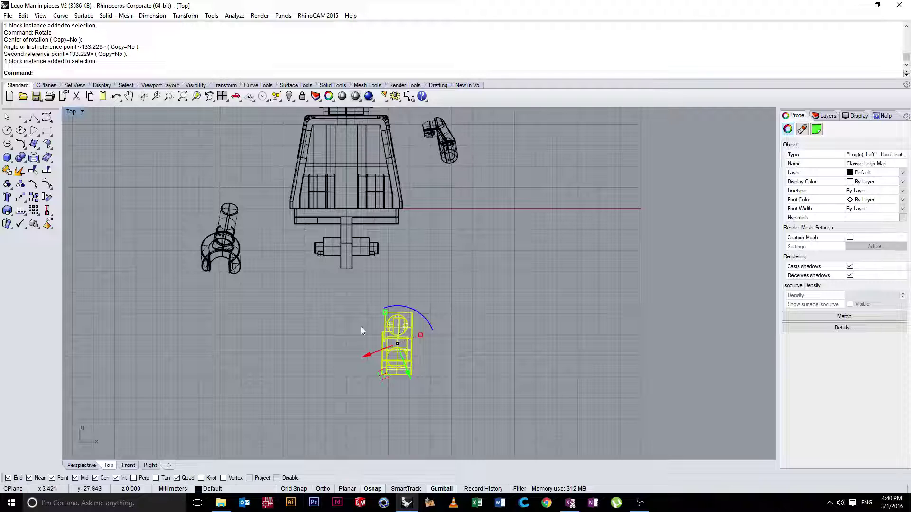
drag(412, 374, 375, 304)
- Align the gumball to the object and nudge the left leg so its round end lines up with the hips' pin
click(378, 257)
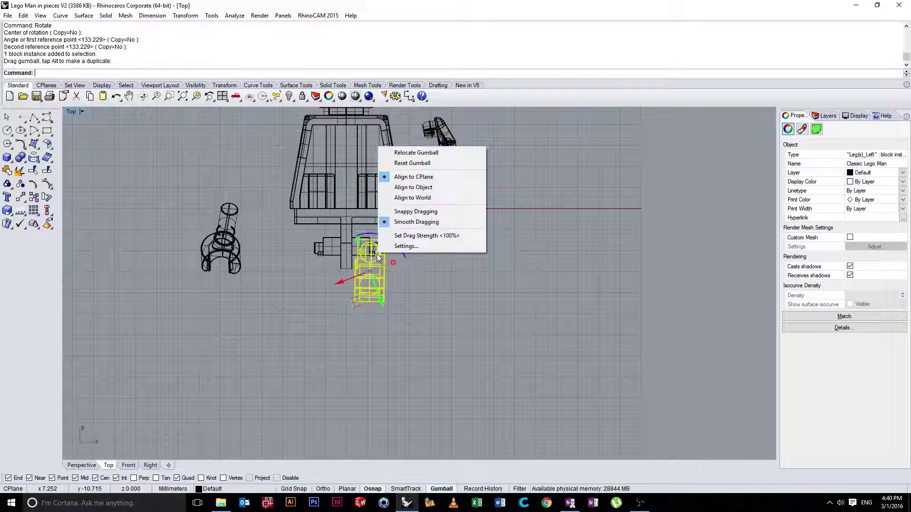
click(412, 187)
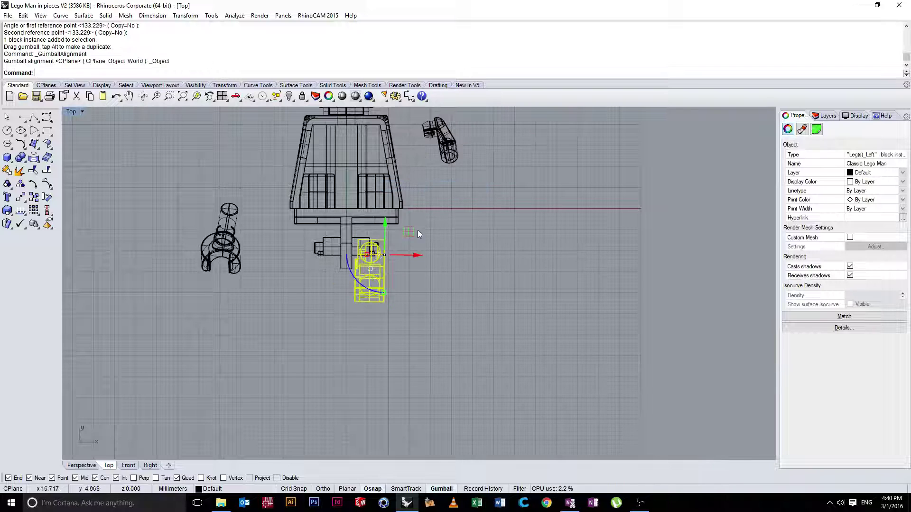
scroll(440, 281, up, 5)
drag(440, 281, 443, 293)
click(525, 317)
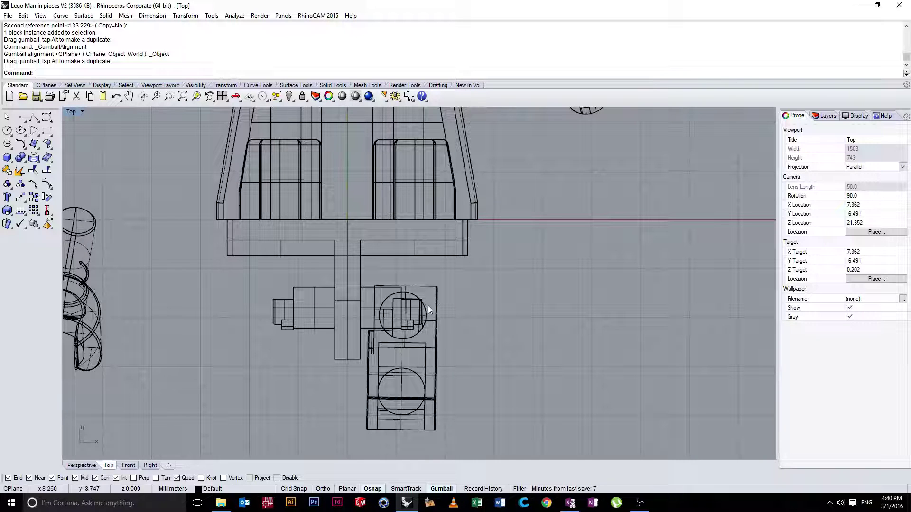
- Move the left leg in the perspective view from its round end's top inner point to the matching endpoint on the hip disc's edge
double_click(77, 112)
right_drag(545, 124, 508, 176)
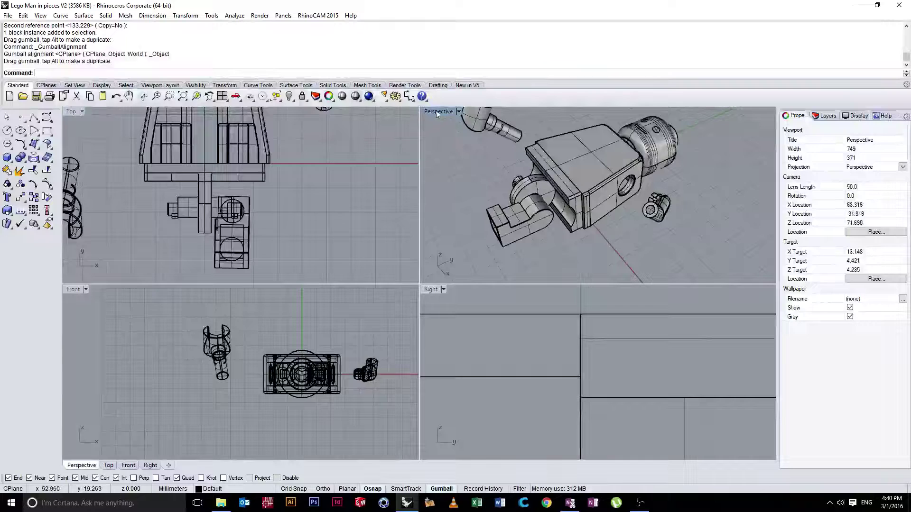
double_click(437, 113)
scroll(372, 241, up, 8)
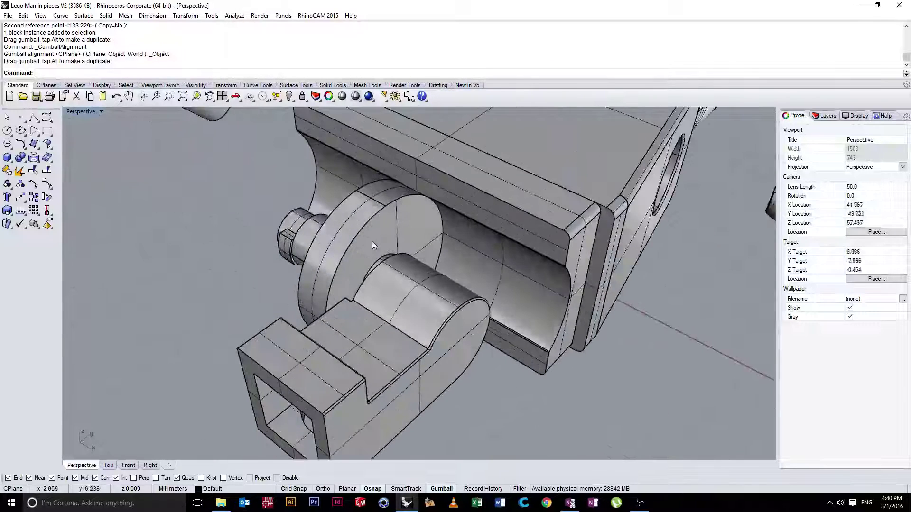
key(Return)
click(389, 285)
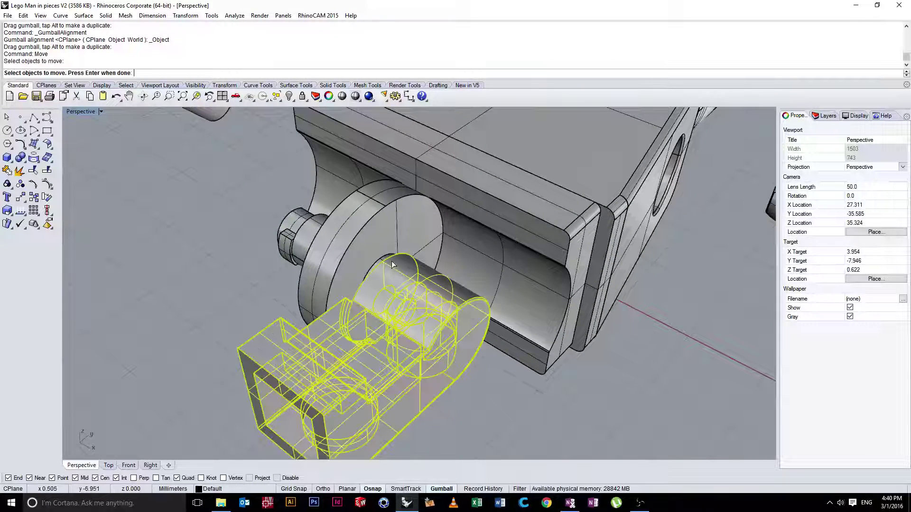
key(Return)
click(381, 261)
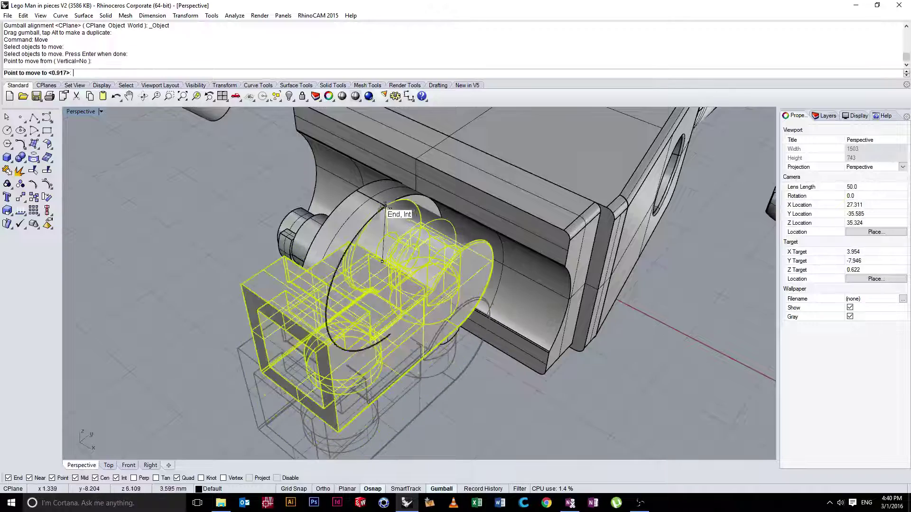
click(388, 212)
- Examine the leg's fit on the hips' pin in X-Ray display and return the perspective view to Shaded
right_drag(345, 219, 658, 363)
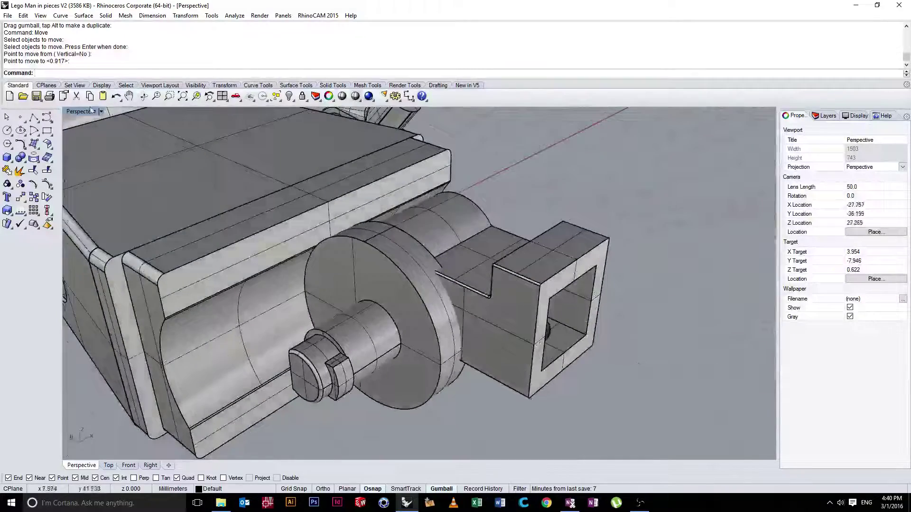
click(102, 113)
click(100, 180)
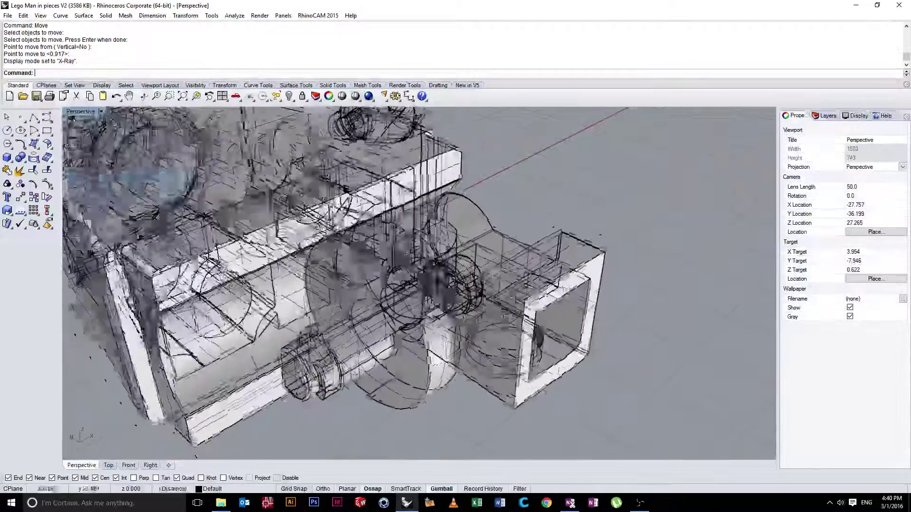
right_drag(475, 205, 389, 200)
click(100, 113)
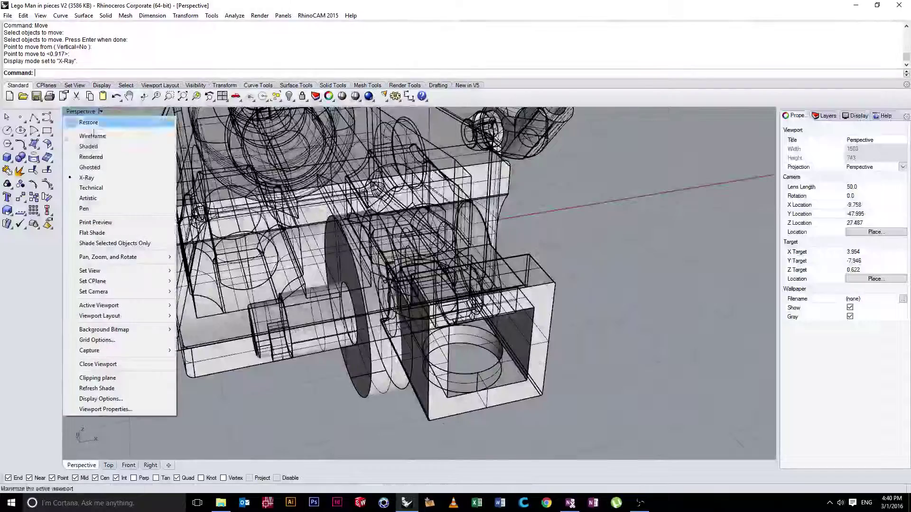
click(94, 179)
right_drag(102, 174, 141, 151)
click(112, 122)
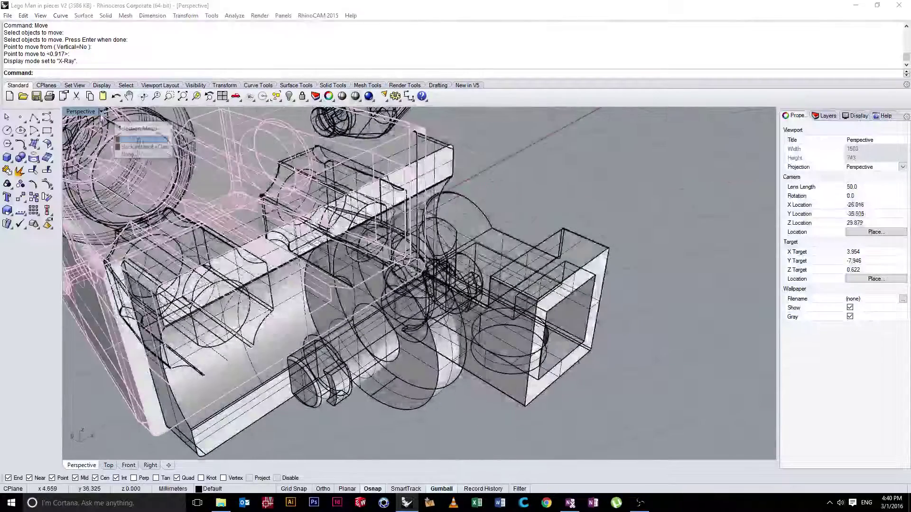
click(129, 138)
key(Escape)
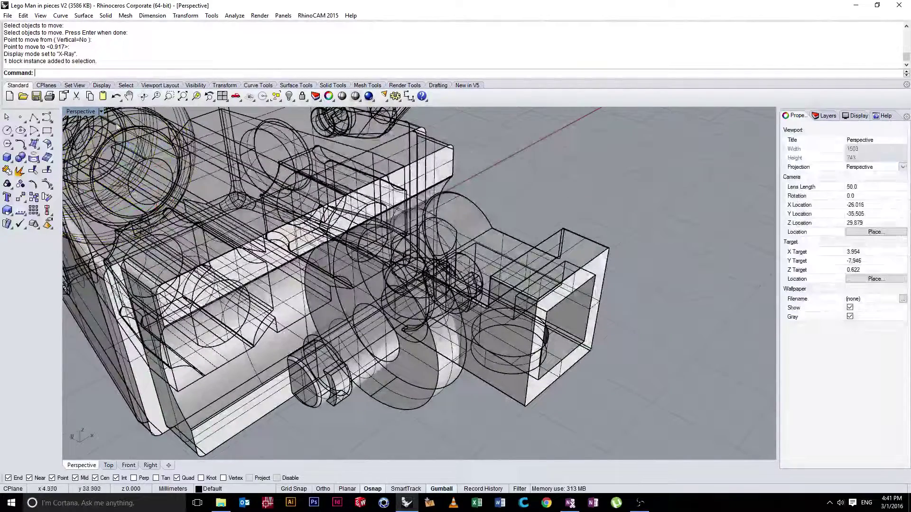
click(100, 112)
click(88, 142)
- Hide the hips and scale the left leg from the top of its round end, using reference points near the pin hole
right_drag(420, 219, 422, 239)
click(350, 212)
key(ctrl+h)
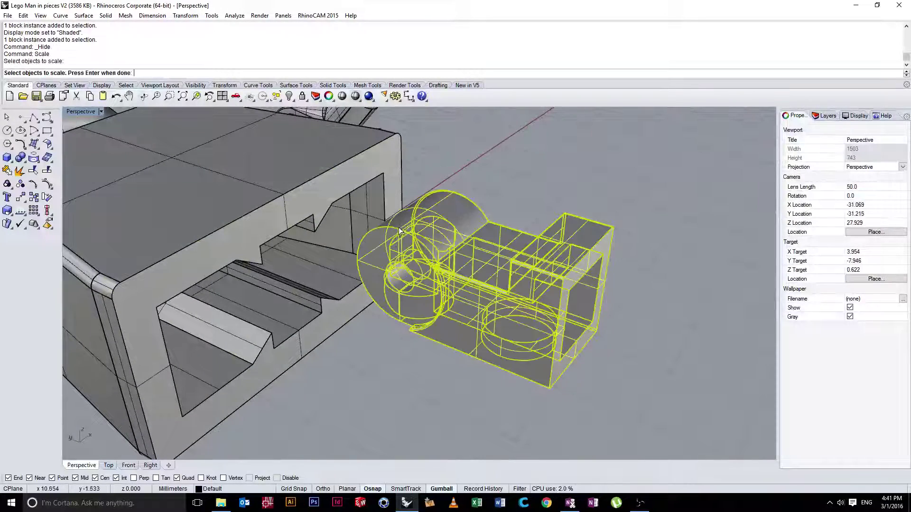
click(400, 320)
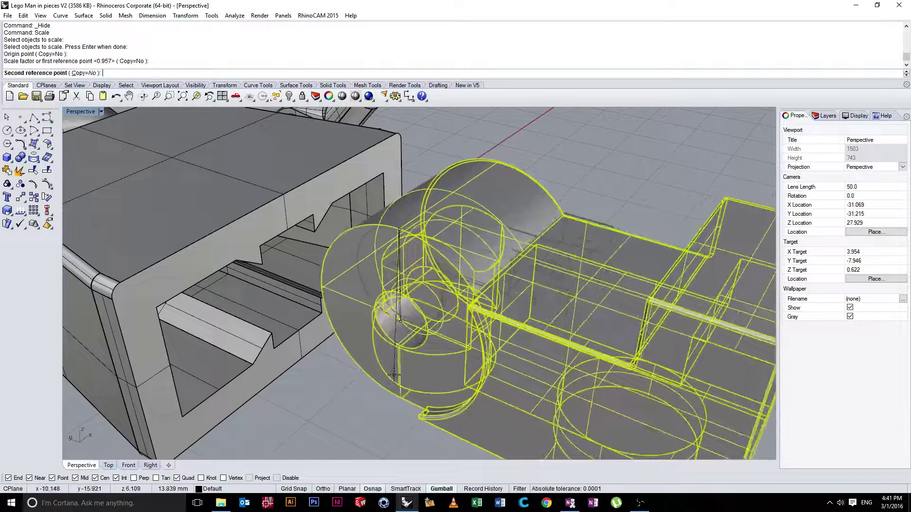
click(393, 375)
- Show the hidden hips again and check how the scaled left leg sits against them
key(ctrl+alt+h)
right_drag(473, 278, 640, 266)
click(409, 265)
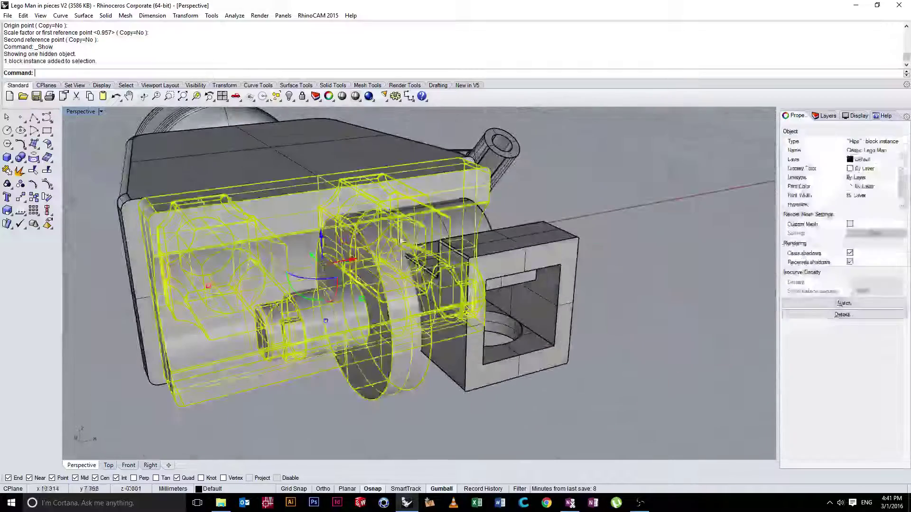
right_drag(521, 229, 68, 165)
key(Escape)
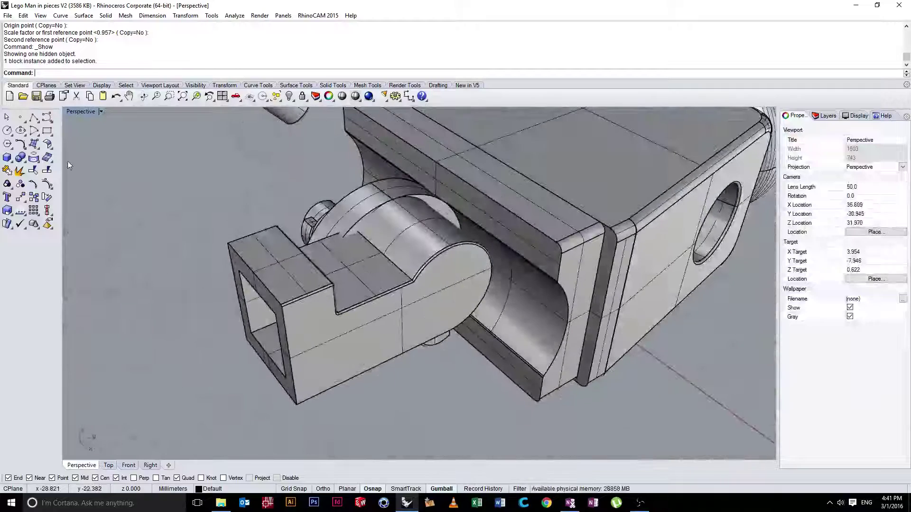
- Scale the left leg again from the point where its round end meets the hip disc's top edge, using two reference points
click(288, 238)
text(scale)
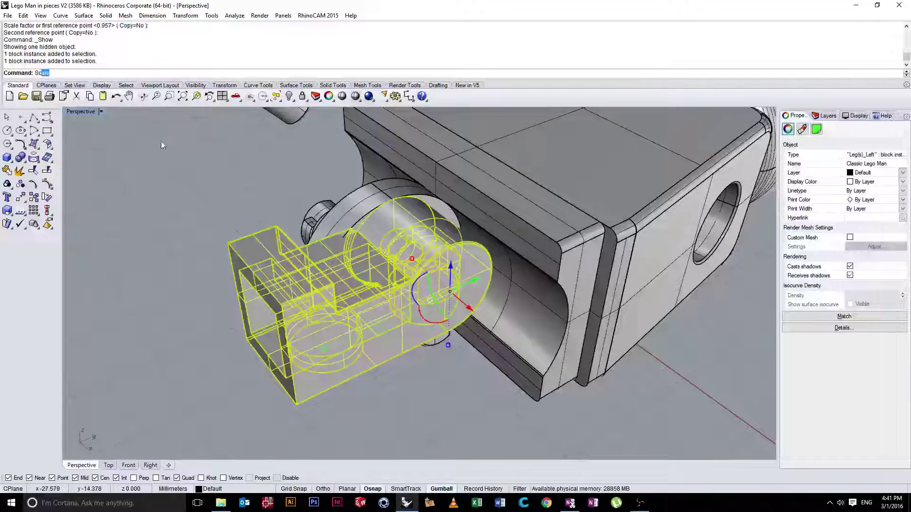
key(Return)
scroll(382, 199, up, 3)
scroll(403, 201, up, 5)
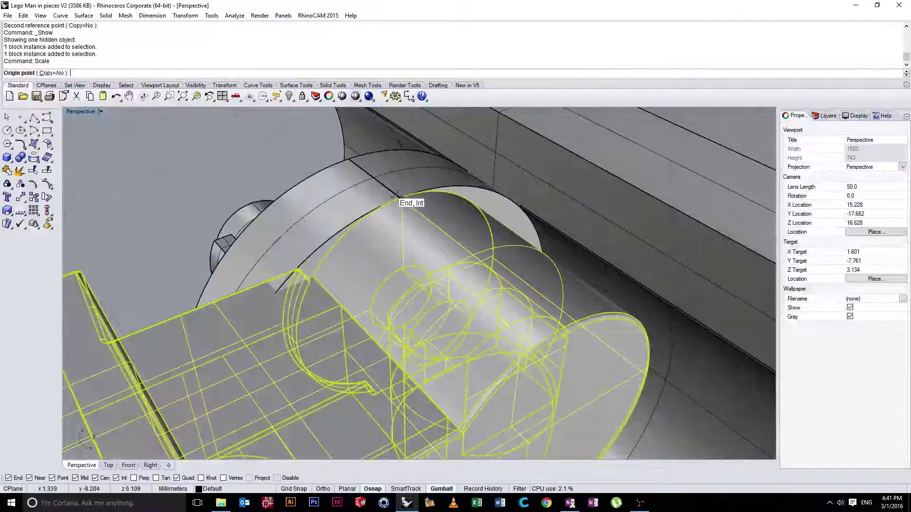
click(400, 197)
right_drag(553, 398, 376, 209)
right_drag(408, 360, 453, 372)
scroll(404, 404, down, 10)
scroll(444, 387, down, 4)
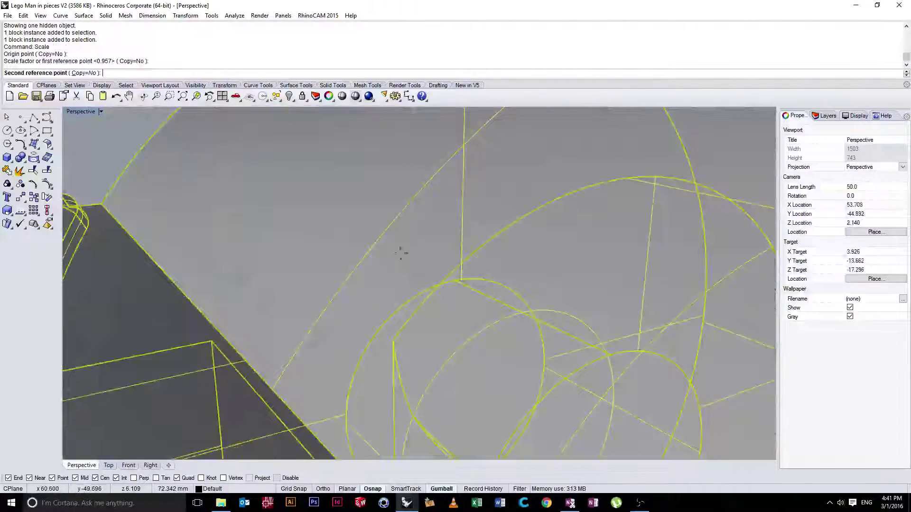
scroll(419, 272, down, 6)
scroll(413, 268, up, 4)
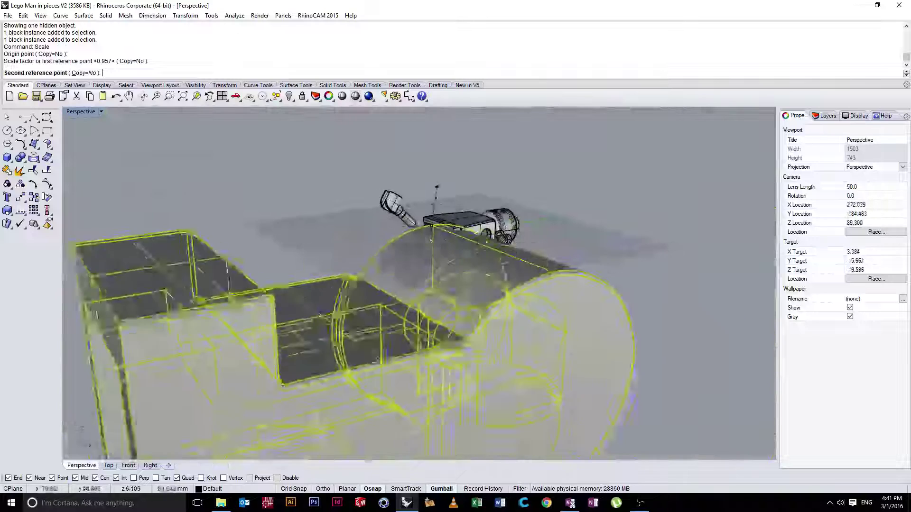
scroll(420, 242, up, 4)
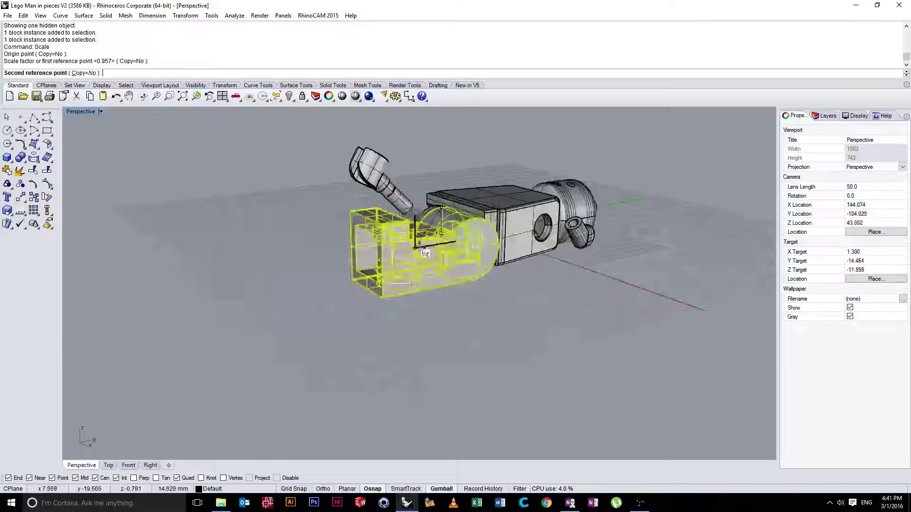
click(423, 235)
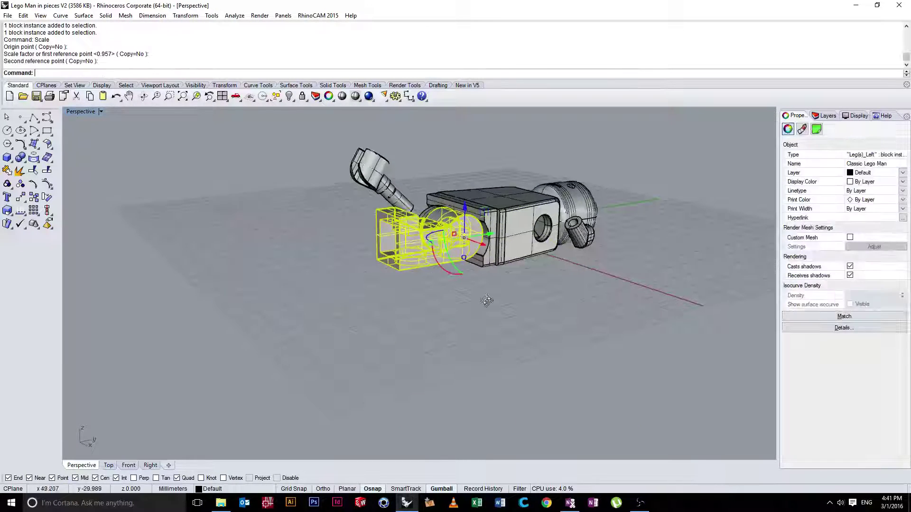
- Scale the left leg from the hip disc's top edge, using reference points at the leg's opposite round edge and the disc's matching edge
right_drag(486, 301, 451, 251)
scroll(453, 253, up, 8)
click(380, 343)
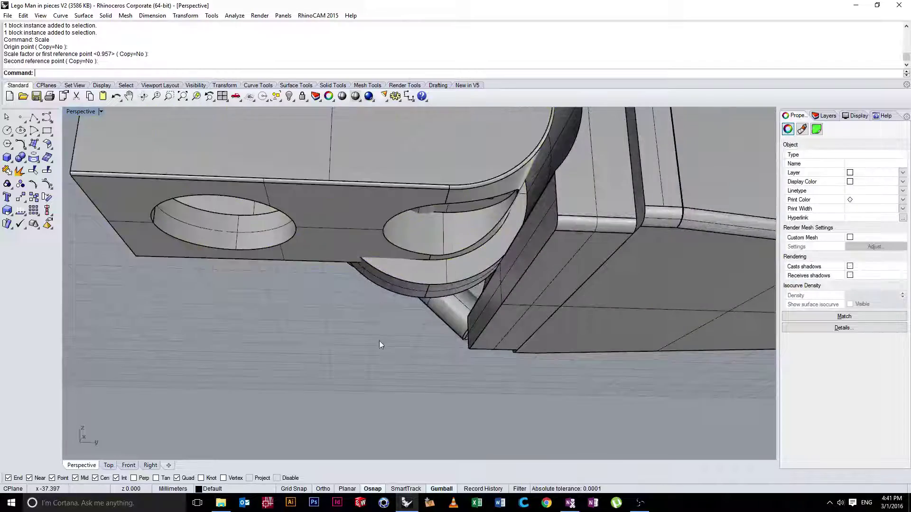
right_drag(380, 343, 445, 393)
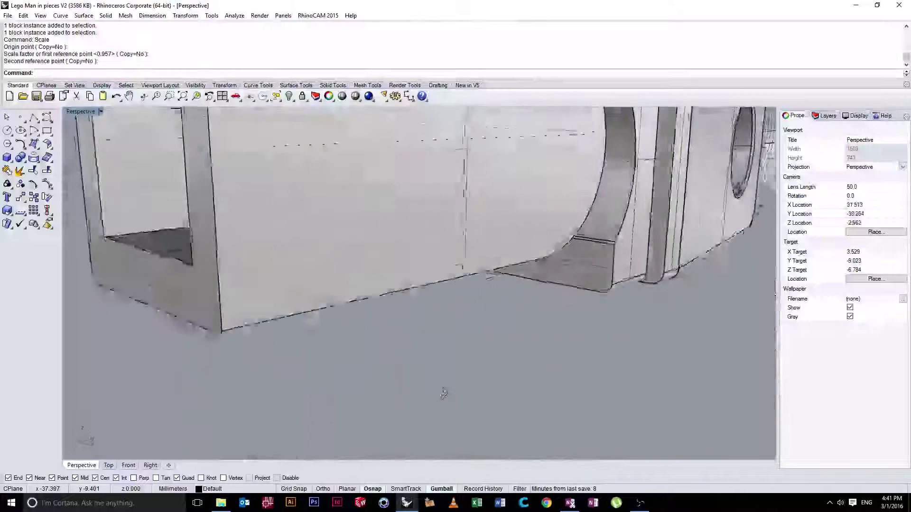
scroll(422, 255, down, 7)
right_drag(419, 216, 428, 281)
click(465, 253)
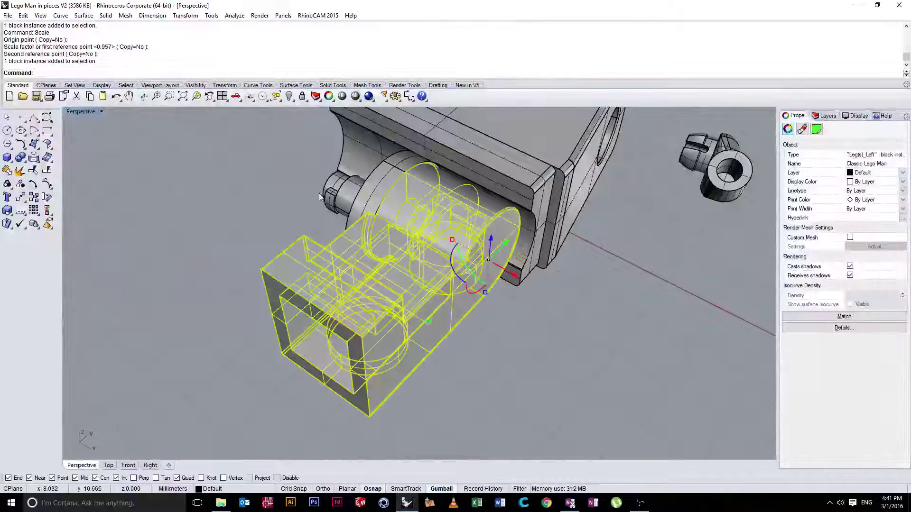
key(Return)
click(407, 177)
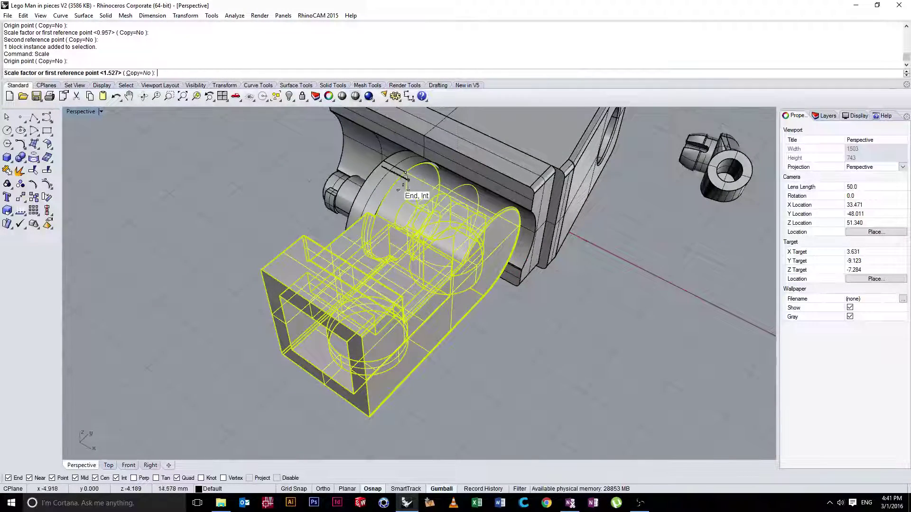
right_drag(441, 272, 375, 133)
scroll(430, 251, up, 10)
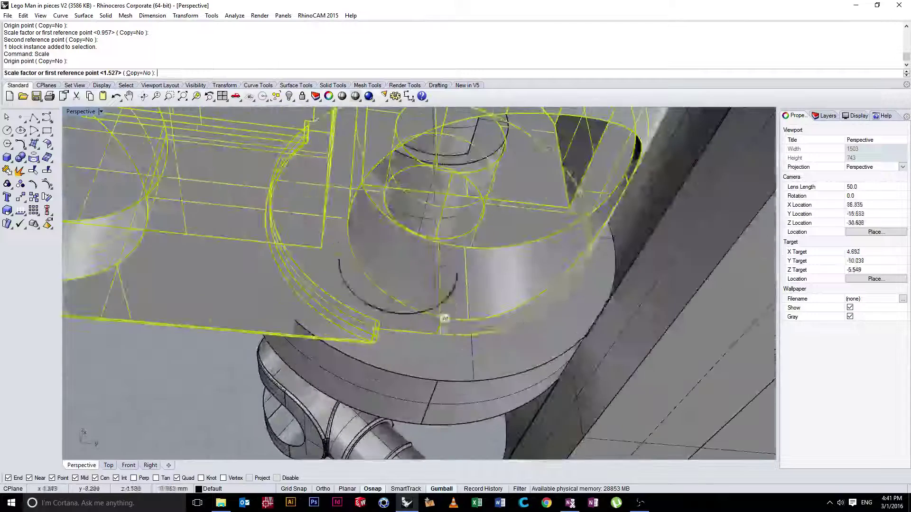
click(437, 333)
scroll(441, 342, up, 3)
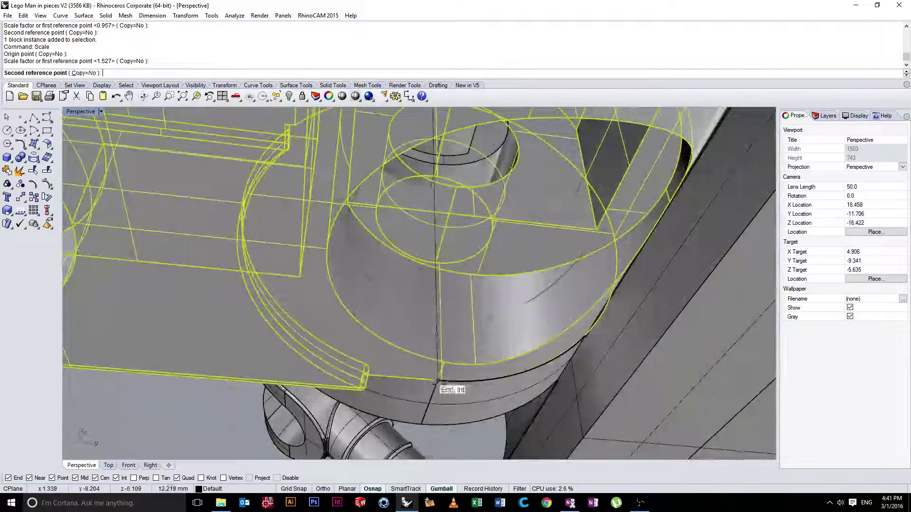
click(437, 381)
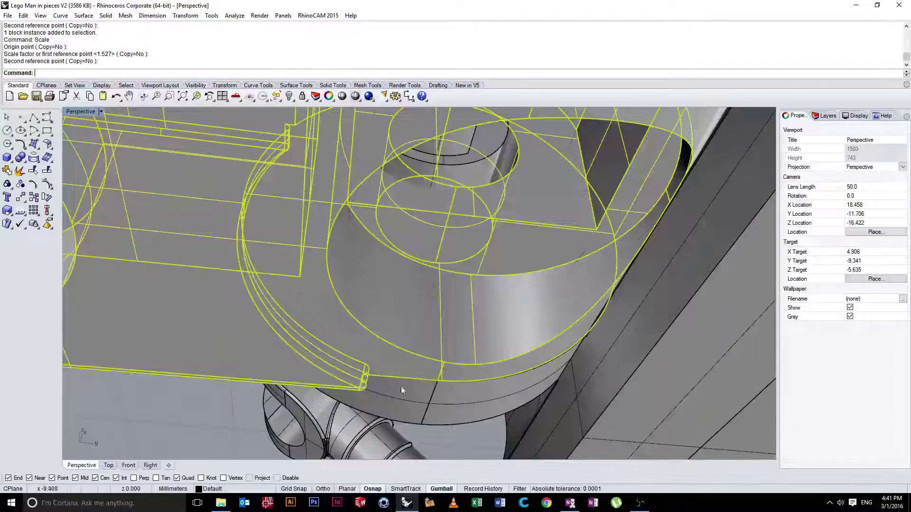
scroll(290, 384, down, 3)
key(Escape)
- Move the left leg slightly away from the torso along the Y axis in the Top view, leaving a gap below the hips
scroll(246, 397, down, 10)
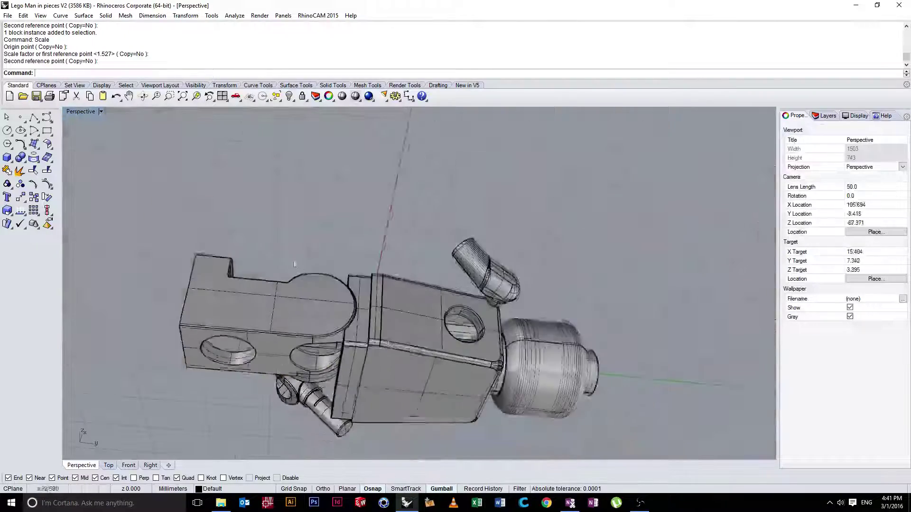
right_drag(294, 265, 408, 419)
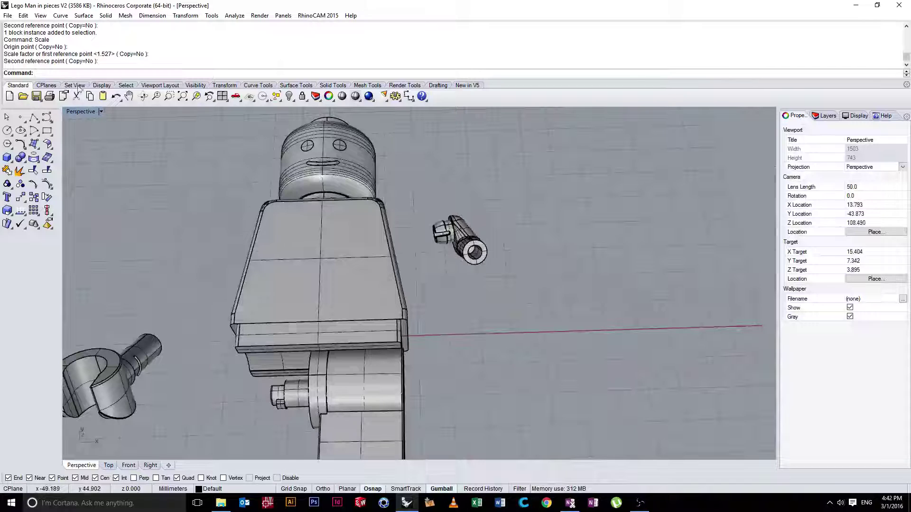
double_click(79, 113)
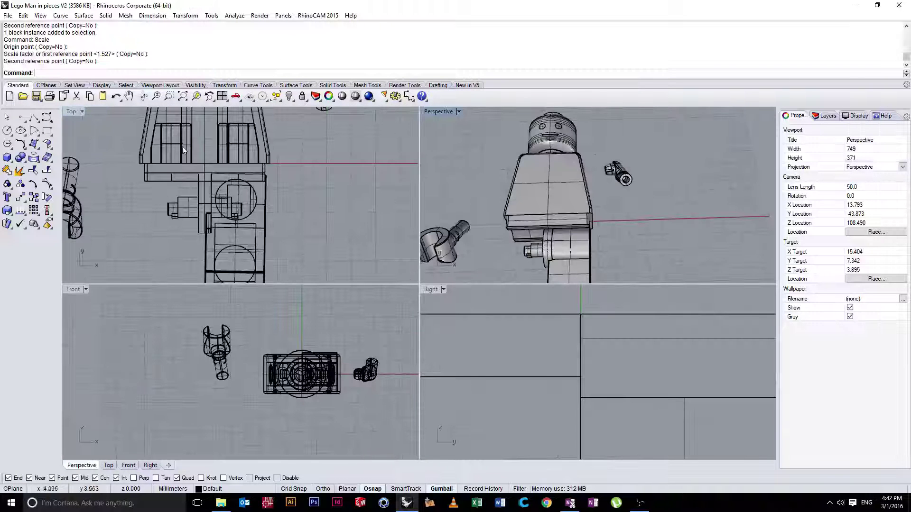
scroll(260, 192, up, 2)
double_click(71, 113)
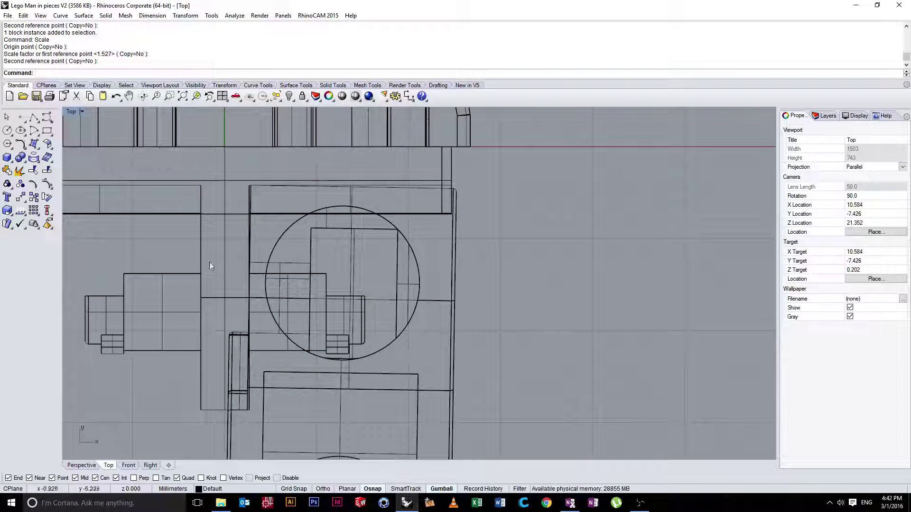
scroll(408, 269, down, 3)
click(503, 292)
scroll(496, 306, down, 2)
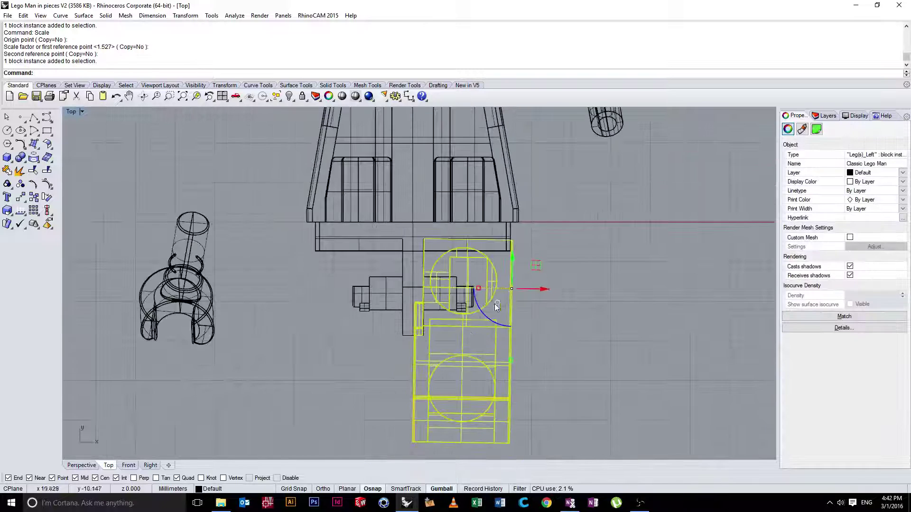
drag(513, 265, 509, 281)
click(545, 371)
scroll(478, 317, up, 5)
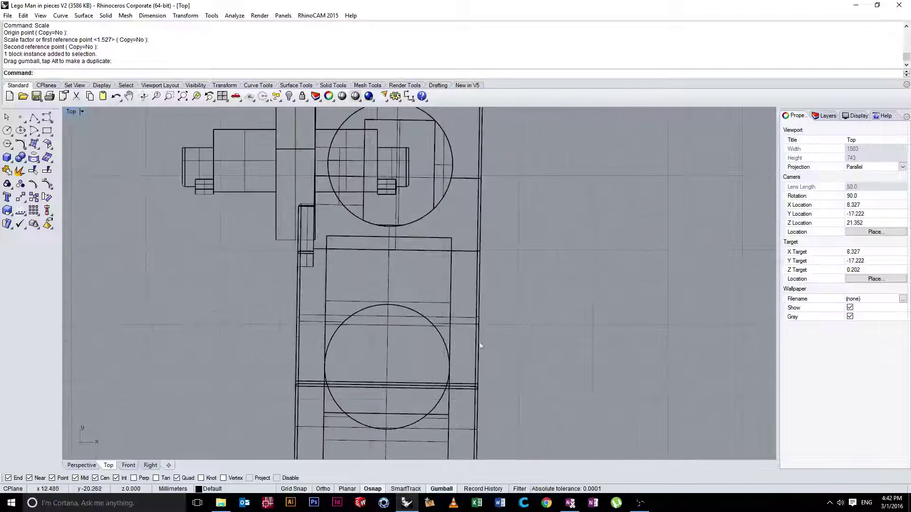
scroll(478, 319, down, 3)
click(479, 265)
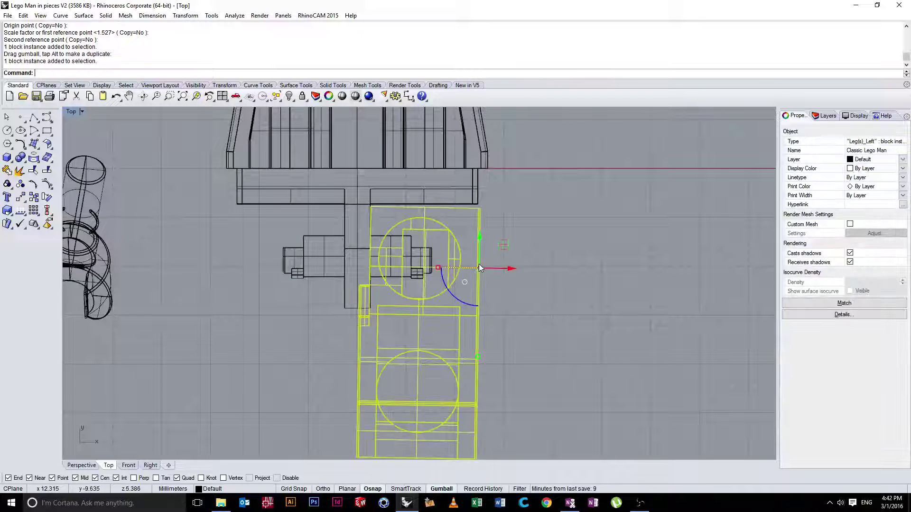
text(Re)
key(Return)
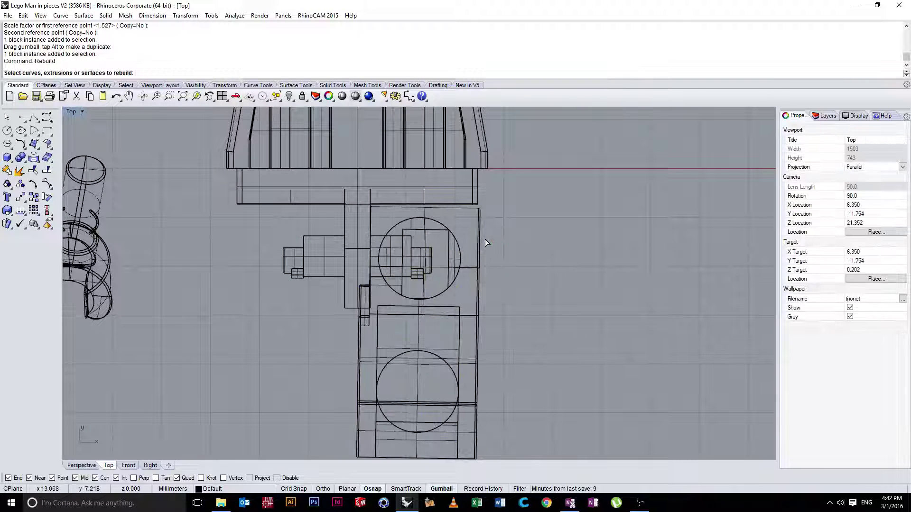
key(Escape)
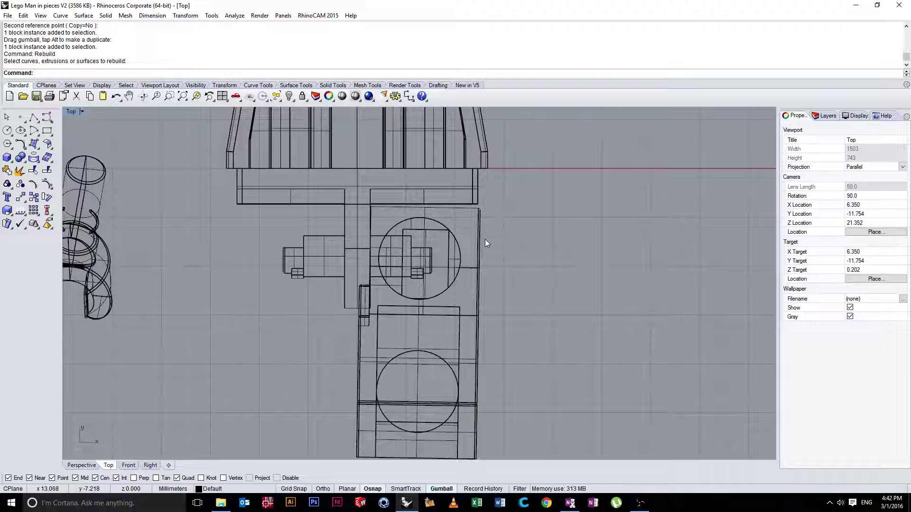
- Rotate the left leg about its upper outer corner, using its lower outer corner as reference, so the outer edge runs vertically
text(Rotate)
key(Return)
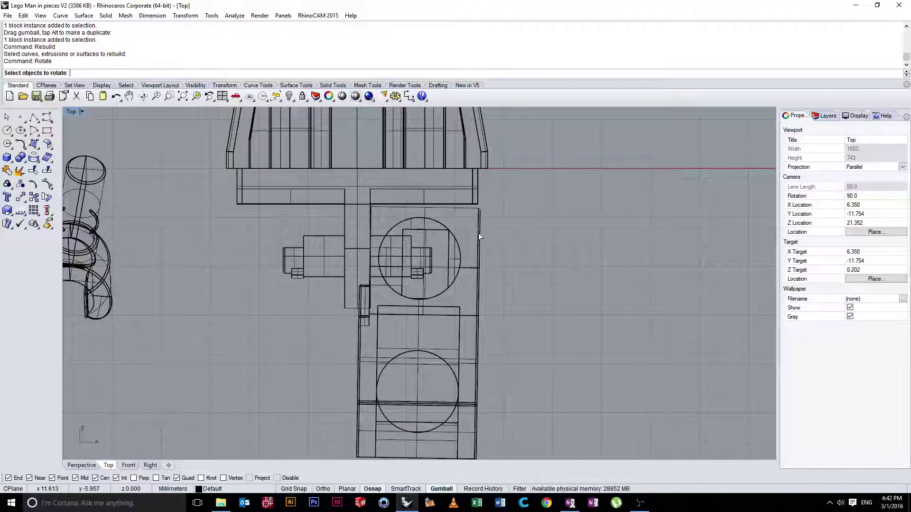
click(479, 233)
key(Return)
scroll(479, 223, up, 6)
click(480, 208)
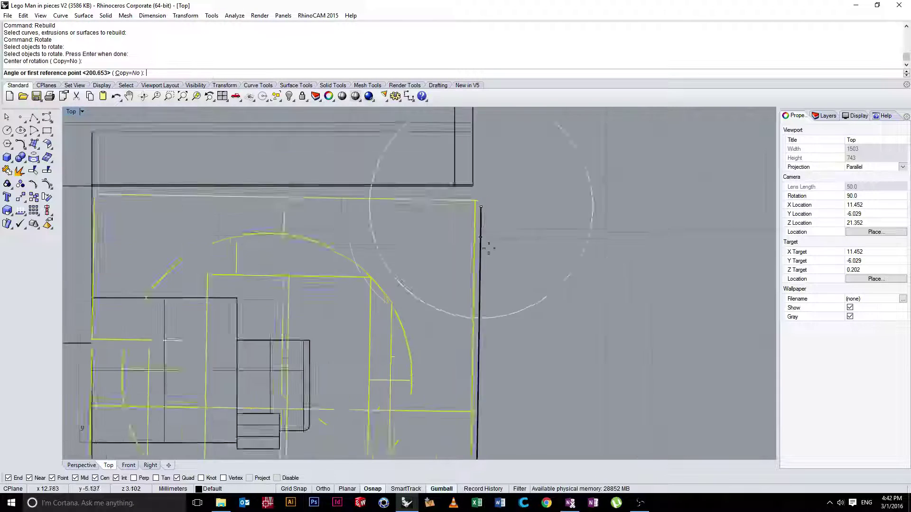
scroll(482, 370, down, 5)
scroll(460, 281, up, 10)
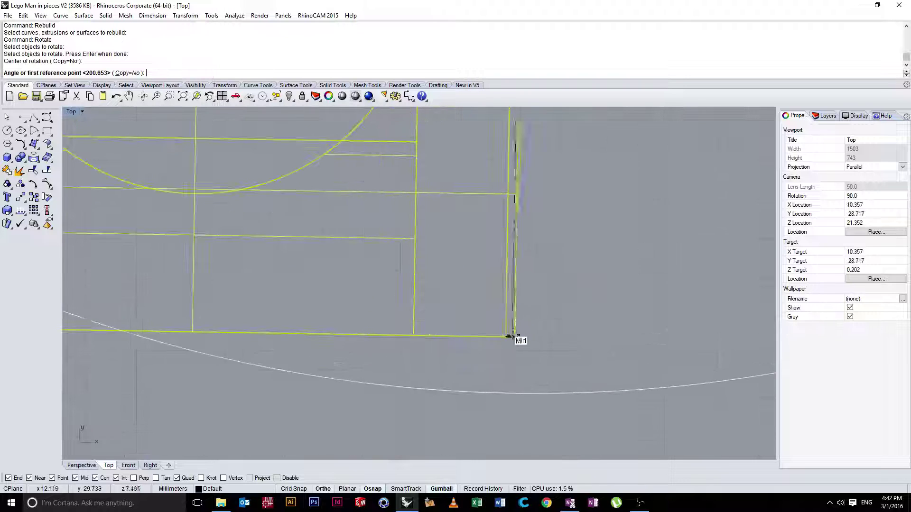
click(510, 336)
scroll(517, 339, down, 4)
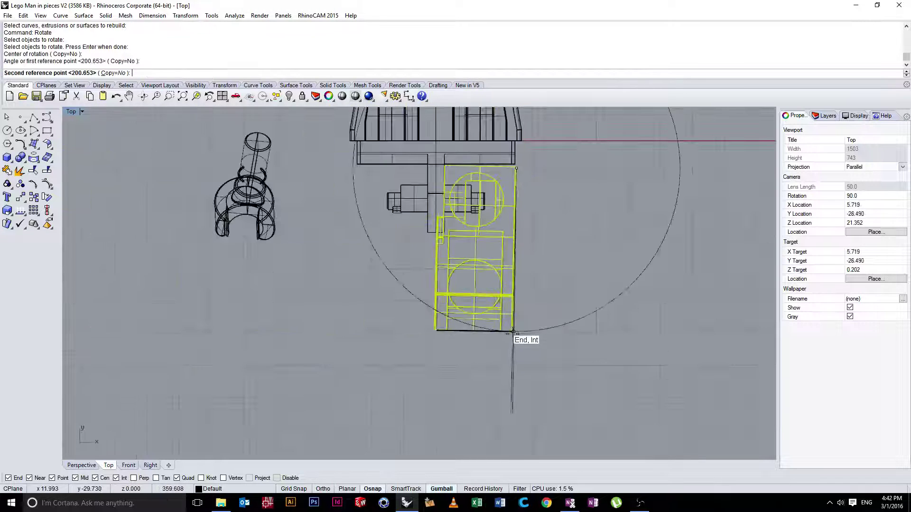
shift+click(520, 366)
- Examine the left leg's alignment with the hips and torso in the Top and Perspective views
right_drag(364, 269, 358, 319)
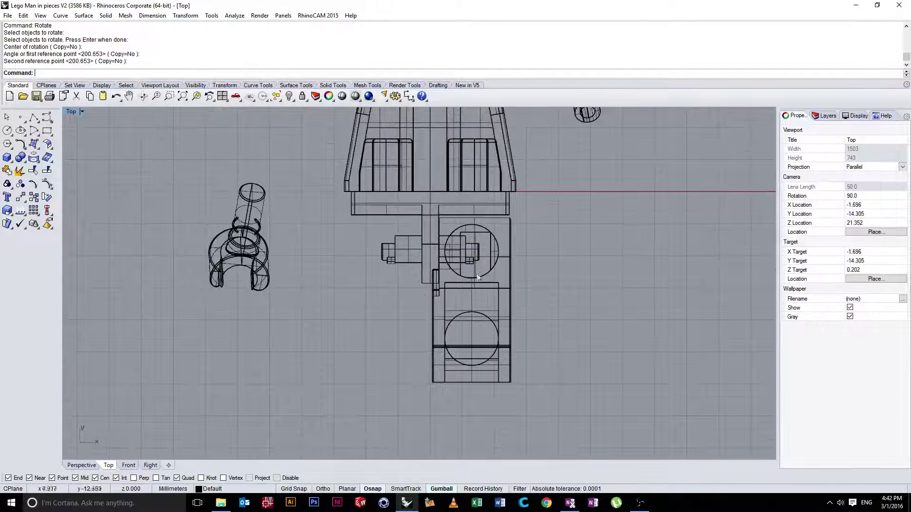
scroll(478, 275, up, 2)
click(482, 229)
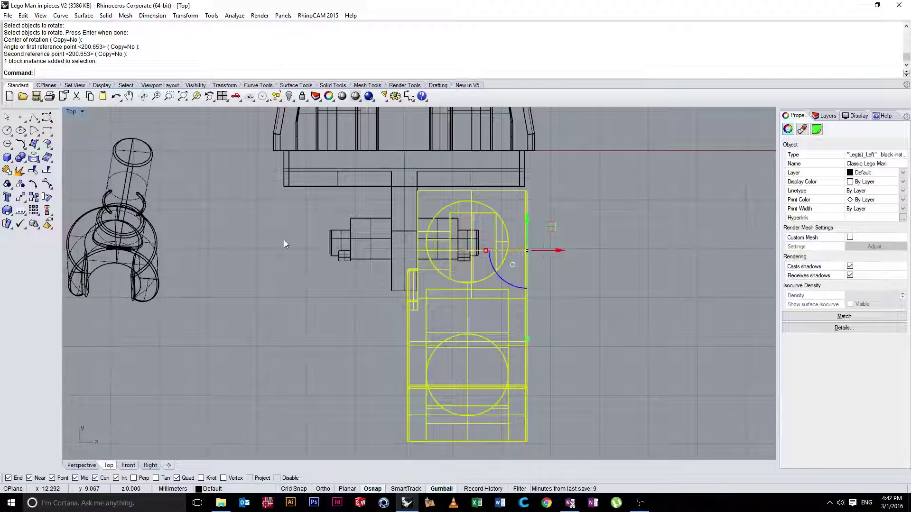
key(Escape)
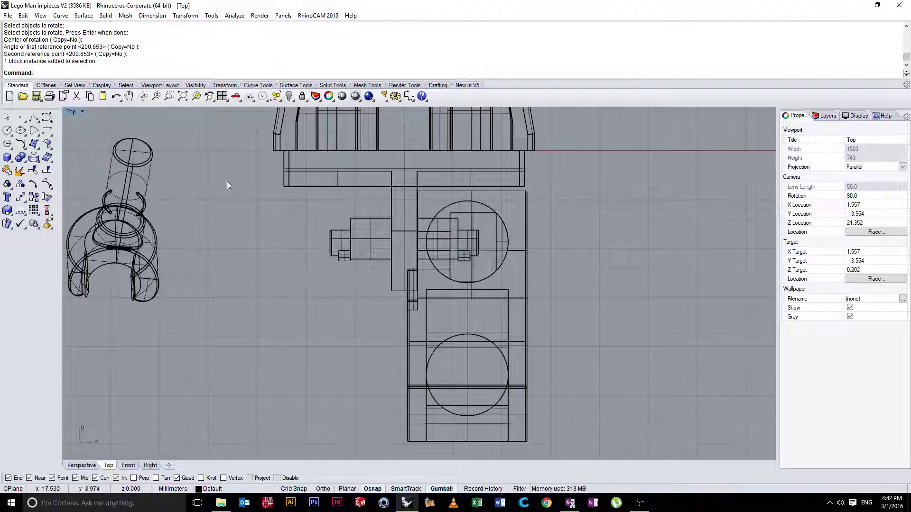
double_click(72, 112)
right_drag(588, 263, 612, 274)
double_click(441, 112)
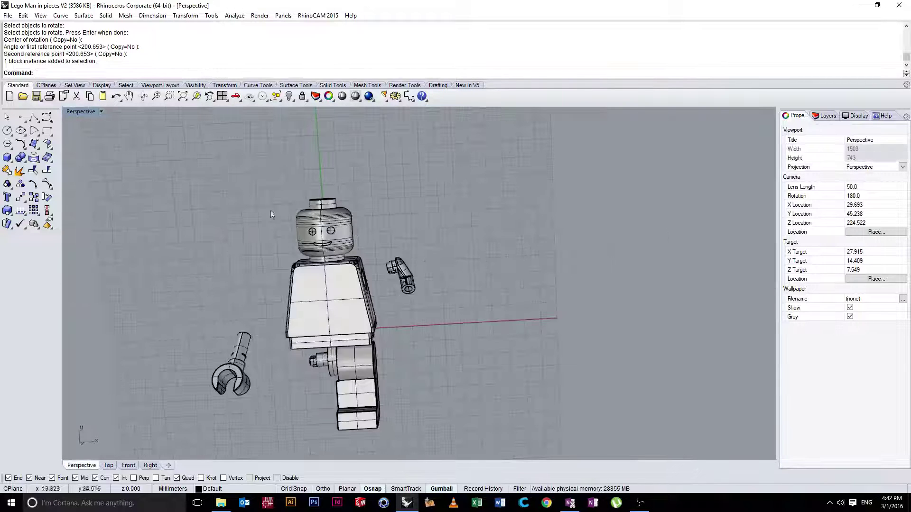
double_click(78, 113)
double_click(72, 112)
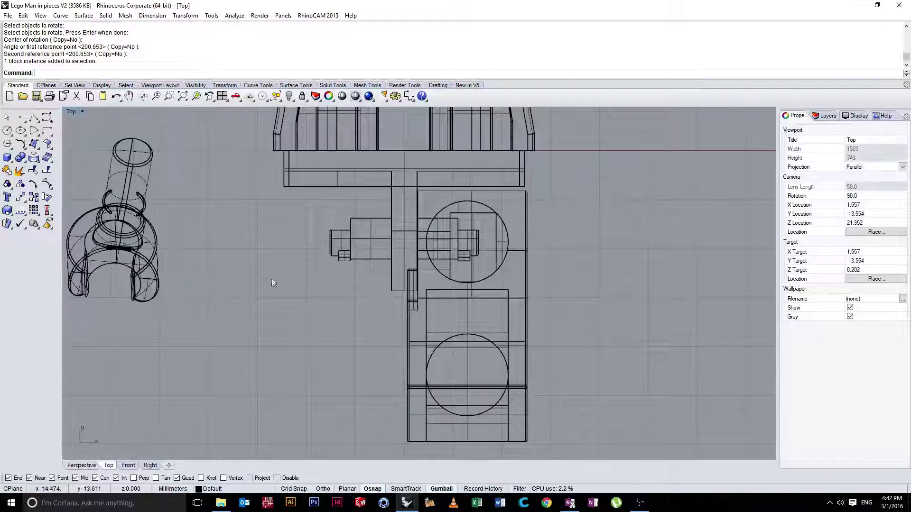
scroll(286, 210, down, 2)
right_drag(275, 273, 304, 259)
scroll(390, 186, up, 16)
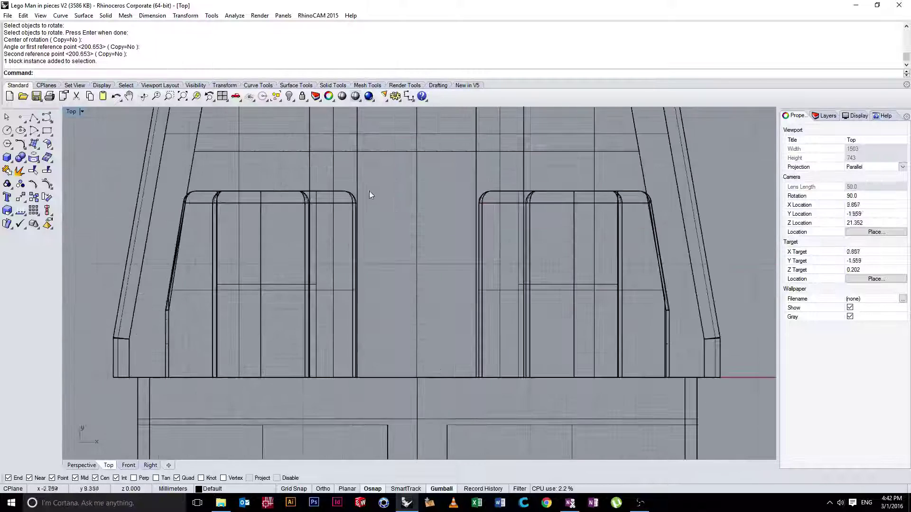
scroll(394, 269, down, 18)
right_drag(366, 327, 415, 276)
scroll(477, 301, up, 2)
- Mirror a copy of the left leg across the vertical centre line at x = 0, starting the mirror plane at y = -15
click(480, 301)
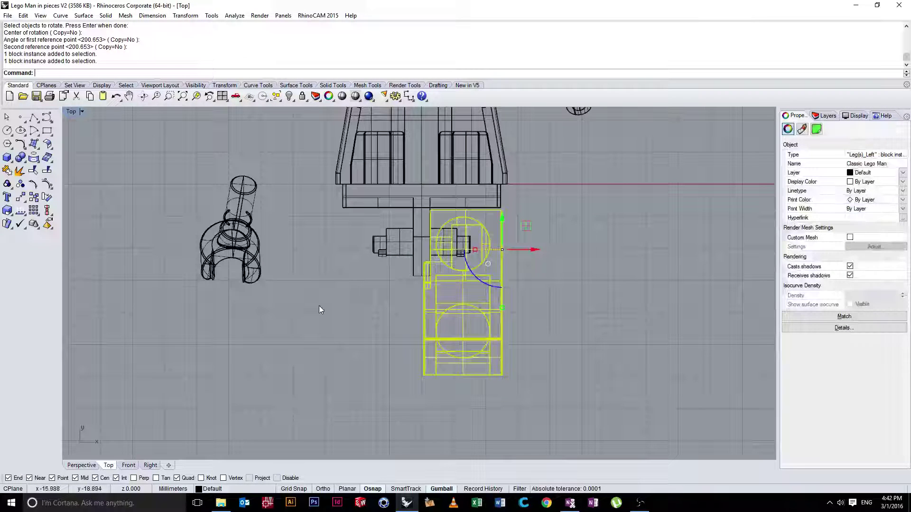
text(Mirror)
key(Return)
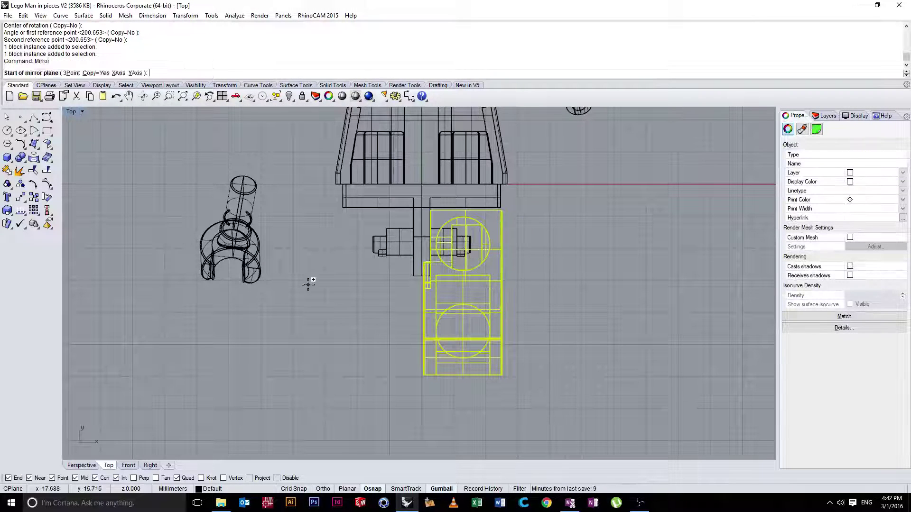
scroll(424, 283, up, 5)
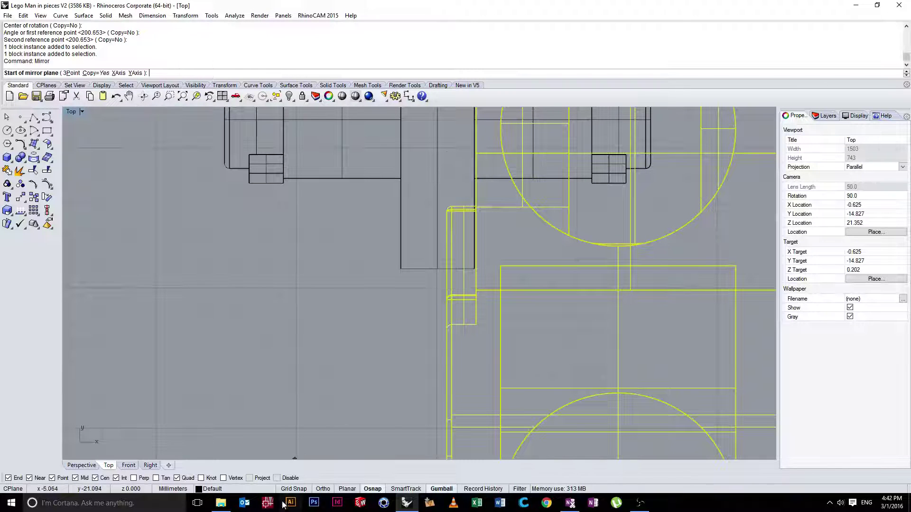
click(437, 288)
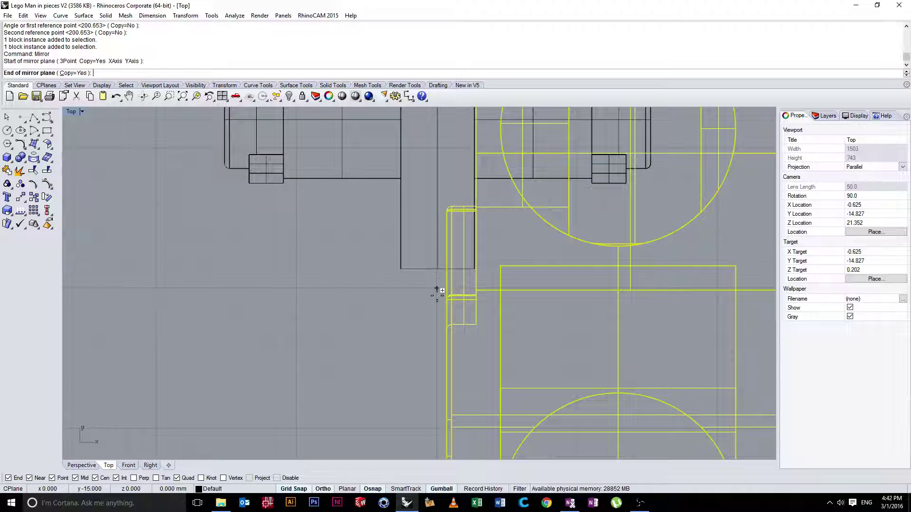
click(437, 316)
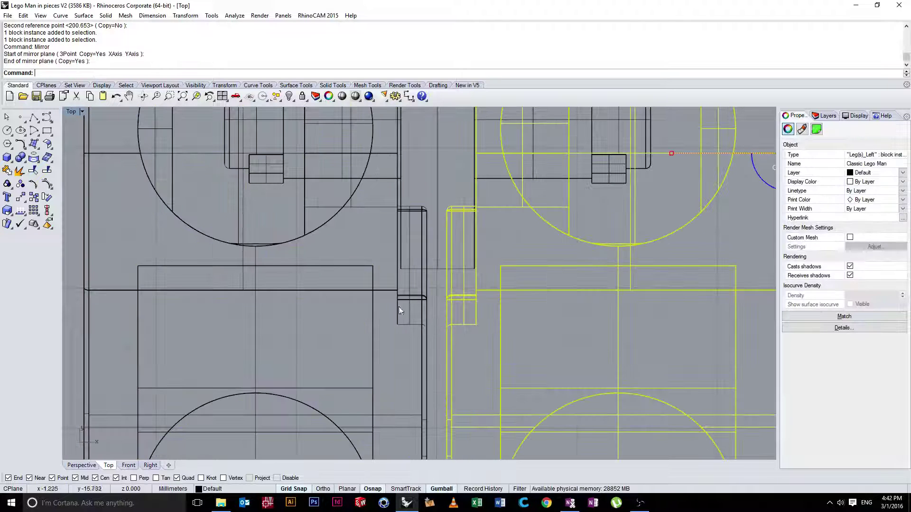
scroll(399, 306, down, 5)
key(Escape)
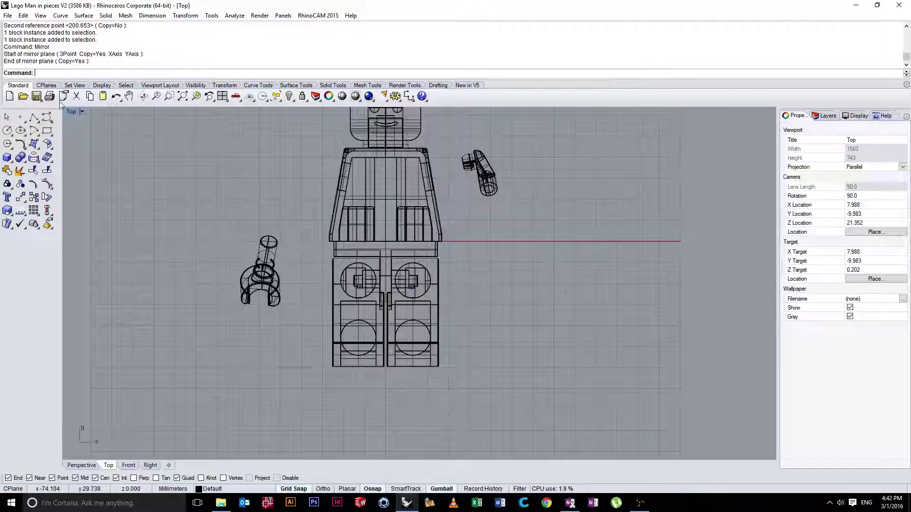
- Inspect both legs on the figure in the maximized Perspective view and return to the four-viewport layout
double_click(71, 112)
right_drag(538, 137, 436, 125)
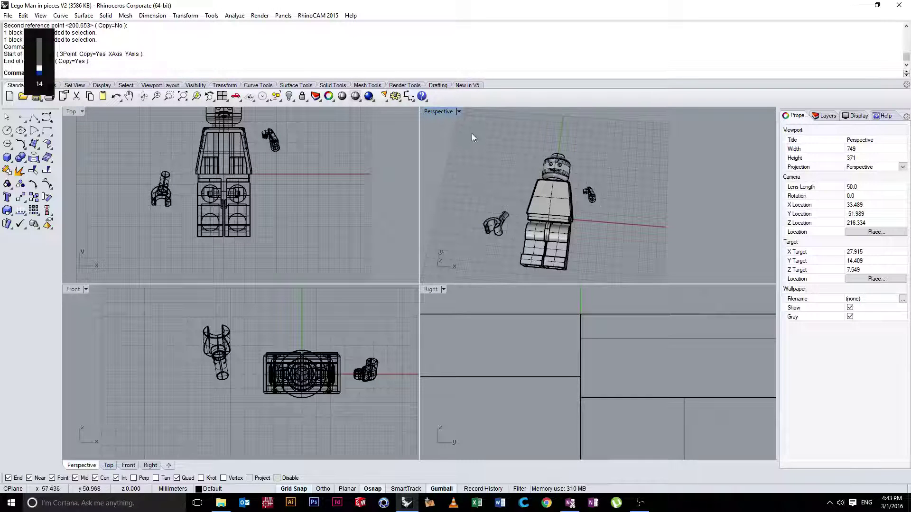
double_click(436, 111)
right_drag(454, 210, 403, 270)
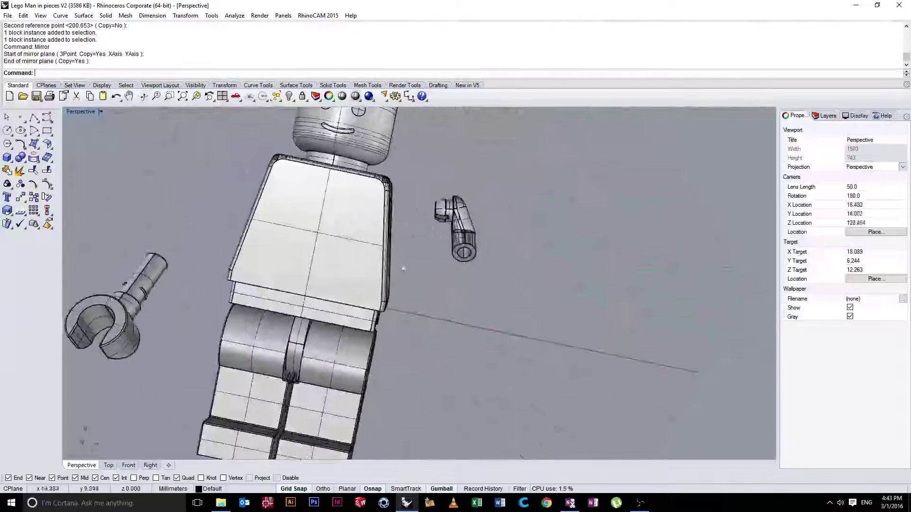
double_click(81, 111)
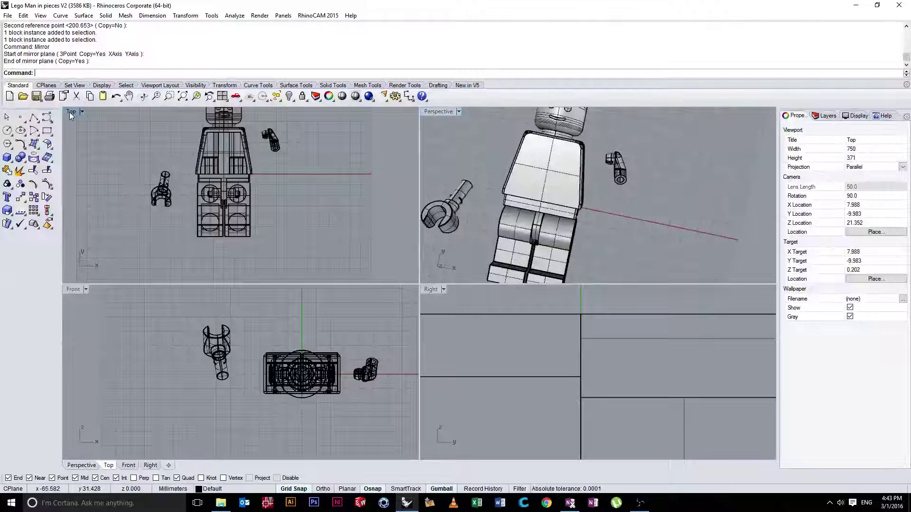
- Scale the loose left arm up by a factor of about 1.7 using reference points in the Top view
double_click(71, 113)
right_drag(299, 156, 261, 247)
scroll(413, 238, up, 6)
click(444, 259)
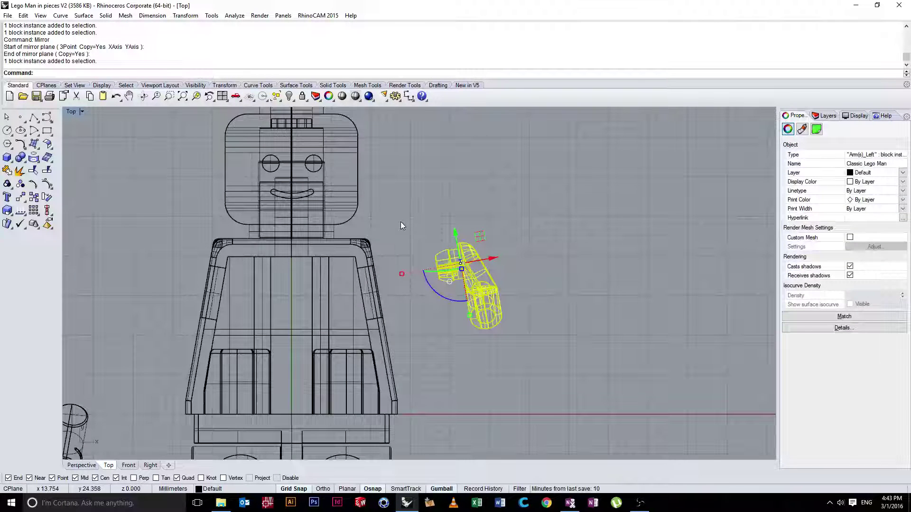
text(scale)
key(Return)
click(418, 232)
click(529, 216)
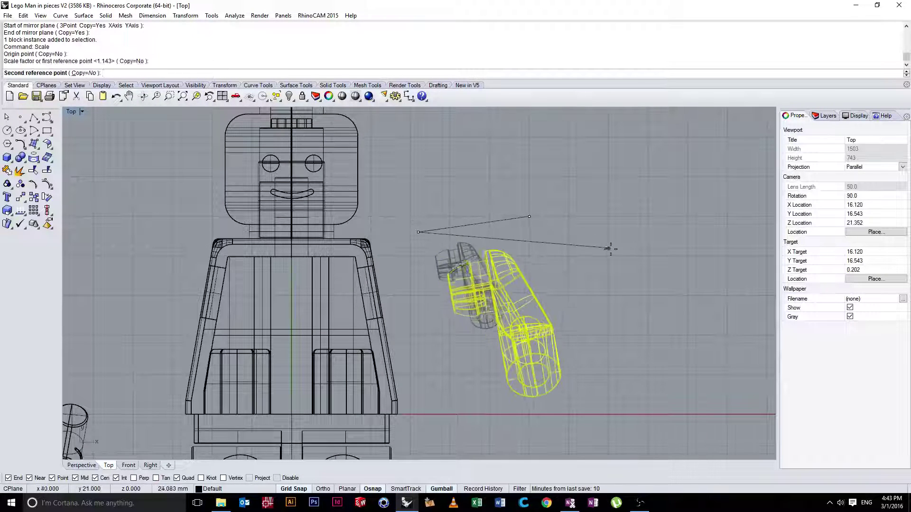
click(610, 249)
- Seat the left arm's shoulder peg in the torso's angled side and enlarge the arm by a factor of about 1.01
drag(521, 281, 419, 300)
scroll(375, 287, up, 4)
drag(414, 301, 395, 272)
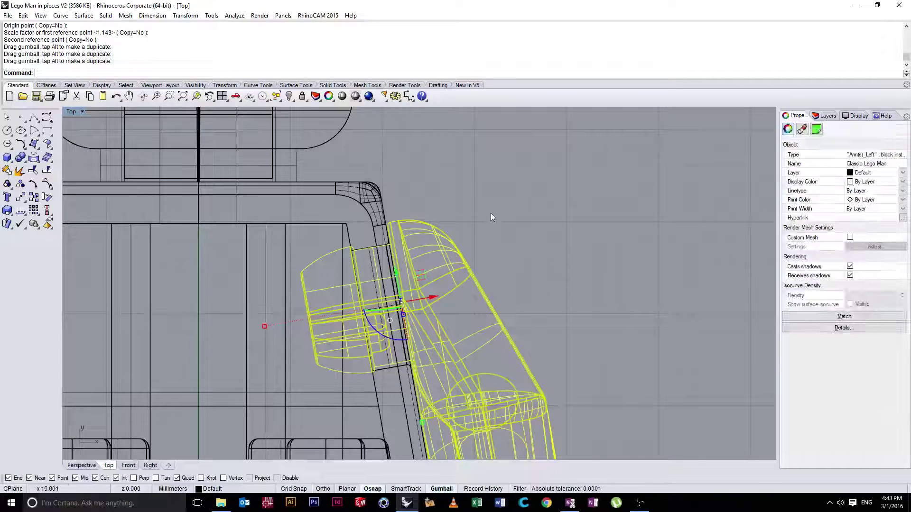
click(407, 179)
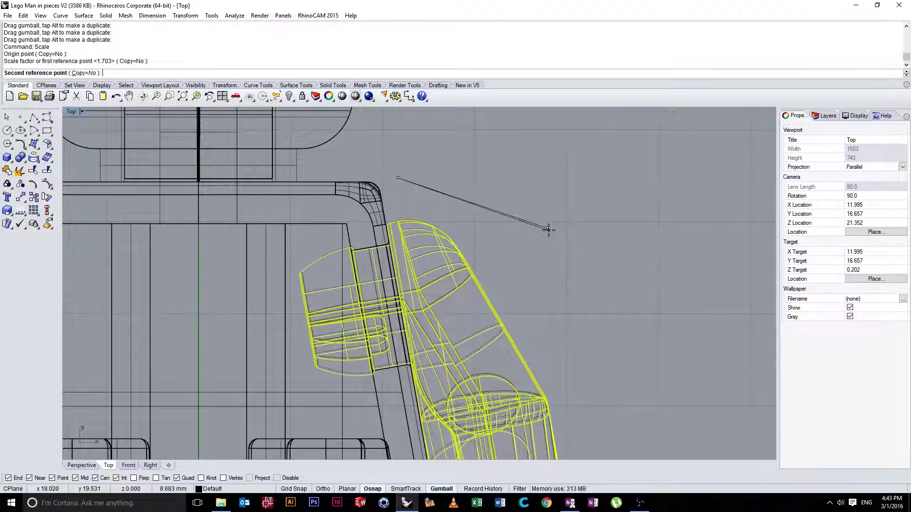
click(548, 230)
- Examine the left arm's fit against the torso in the Perspective and Right views
double_click(72, 113)
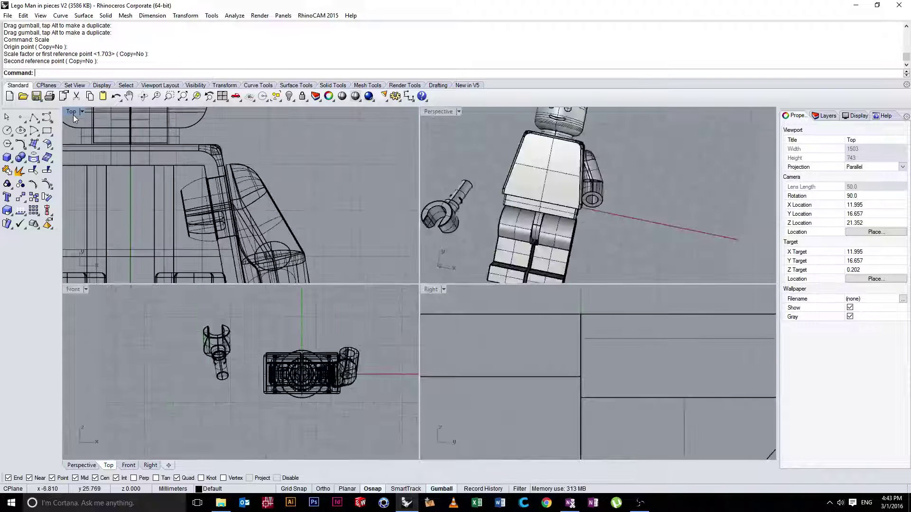
right_drag(503, 224, 447, 260)
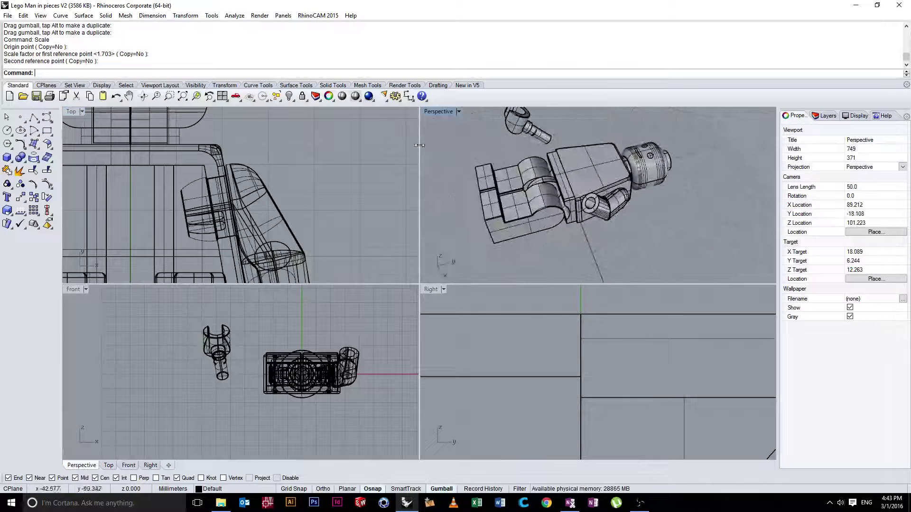
scroll(537, 349, down, 20)
right_drag(660, 364, 623, 367)
scroll(586, 323, up, 3)
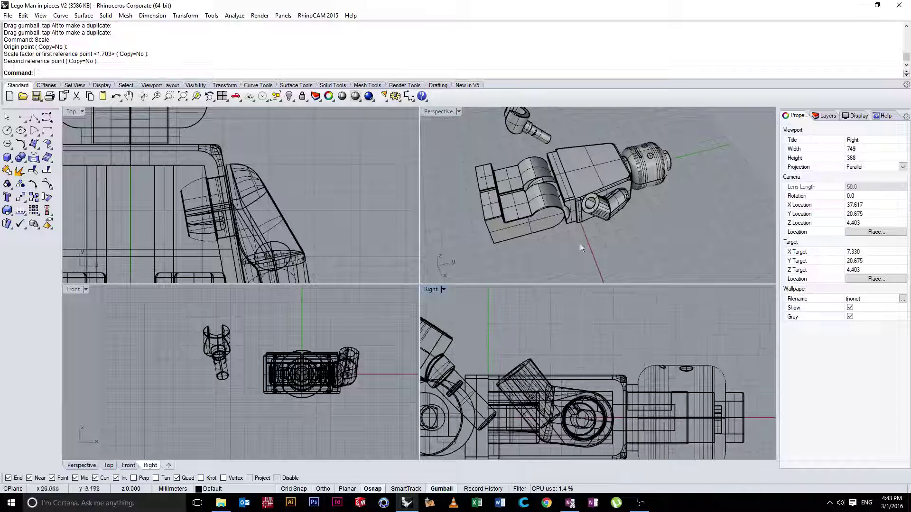
right_drag(580, 247, 555, 182)
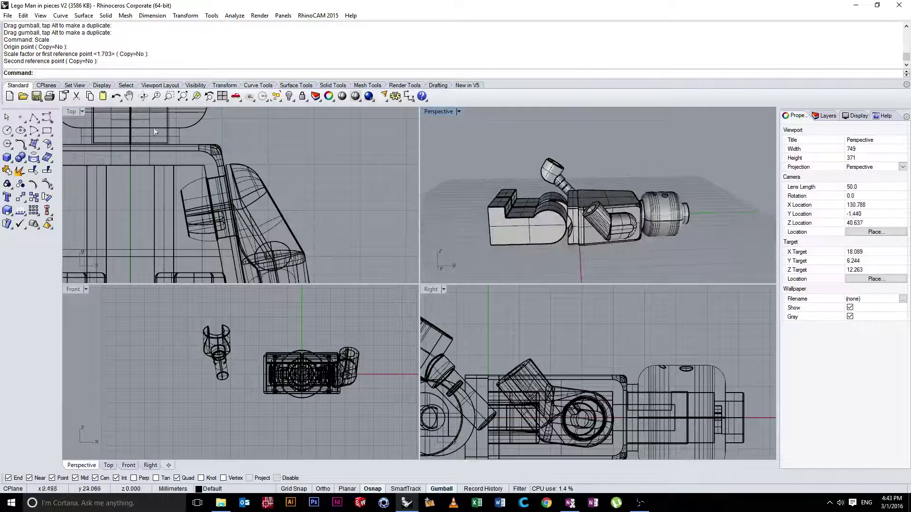
- Cut the loose hand from the model and undo the cut
double_click(70, 111)
scroll(201, 260, down, 8)
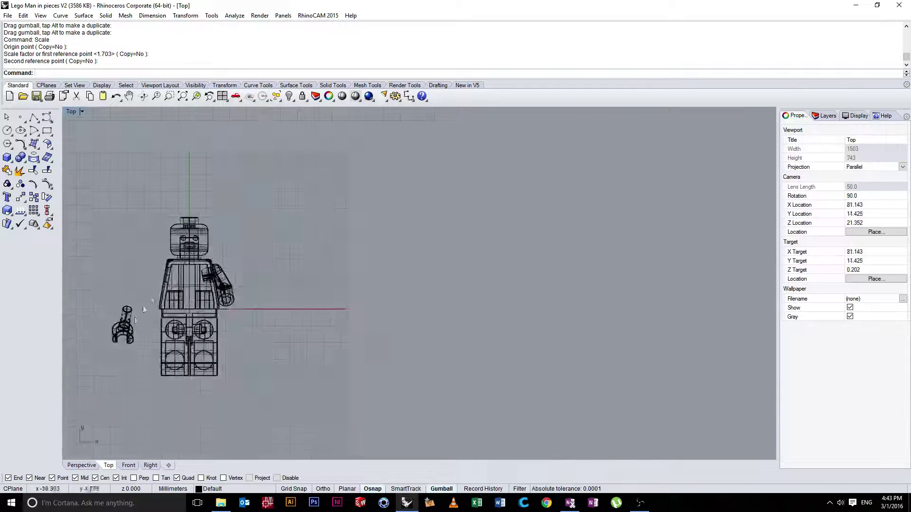
click(125, 327)
click(75, 97)
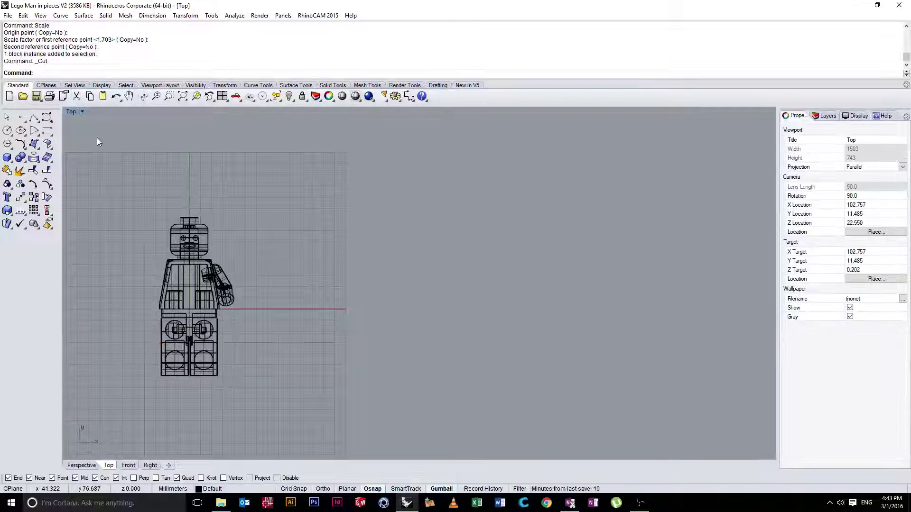
key(ctrl+z)
- Move the hand across the figure to the area beneath the left arm, beside the left leg
double_click(73, 113)
right_drag(439, 190, 474, 242)
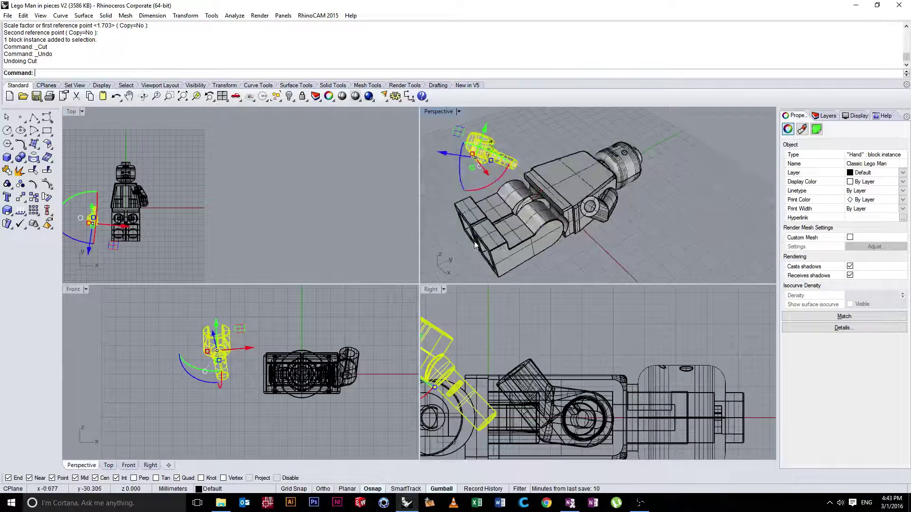
drag(490, 172, 571, 246)
right_drag(574, 227, 665, 115)
right_drag(609, 230, 600, 243)
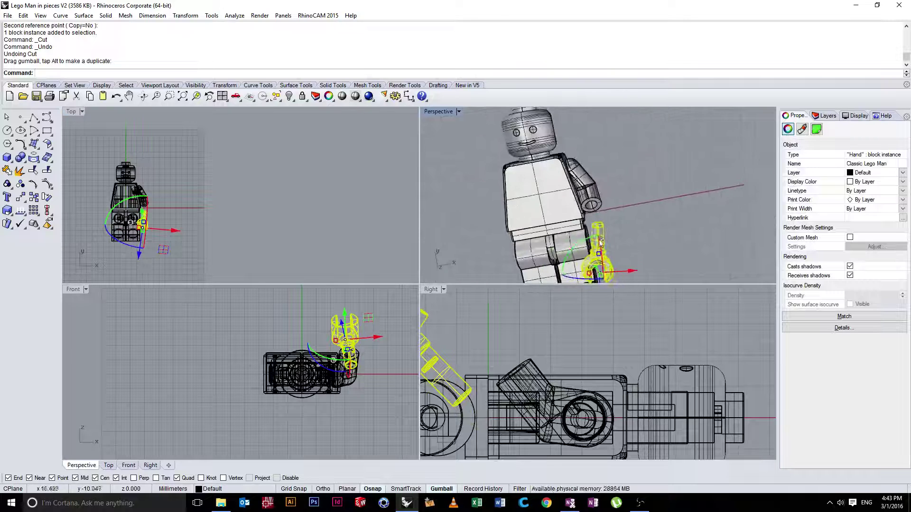
double_click(438, 111)
right_drag(437, 115, 435, 289)
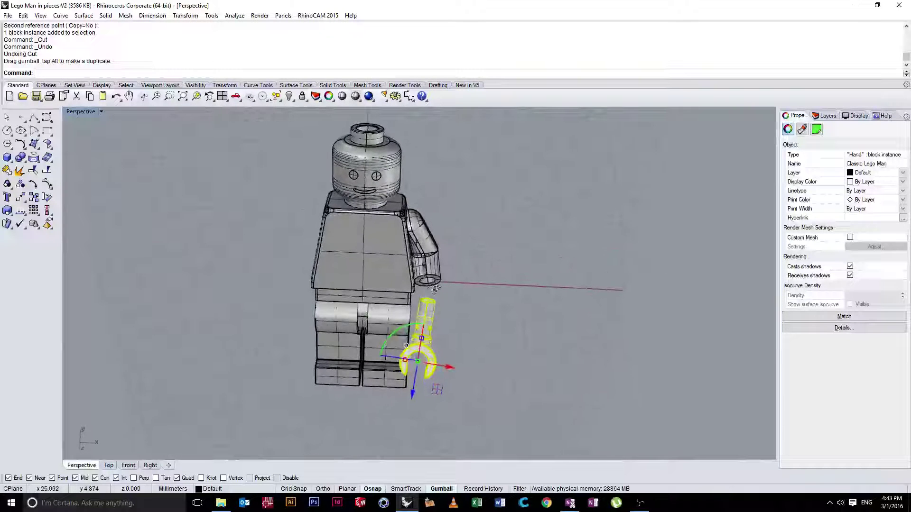
- Adjust the hand's position along the arm direction so its peg sits just below the left arm's open end
drag(417, 362, 418, 329)
click(539, 240)
right_drag(534, 254, 524, 122)
click(428, 312)
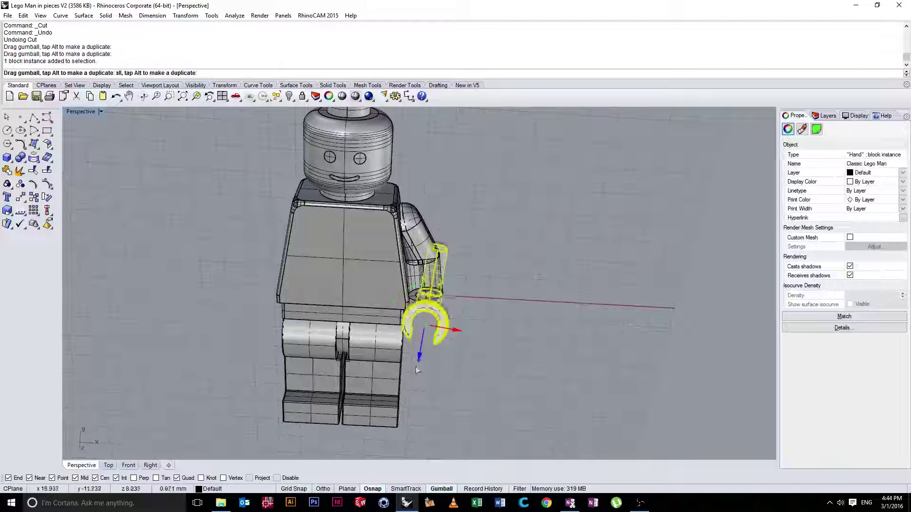
drag(401, 419, 402, 425)
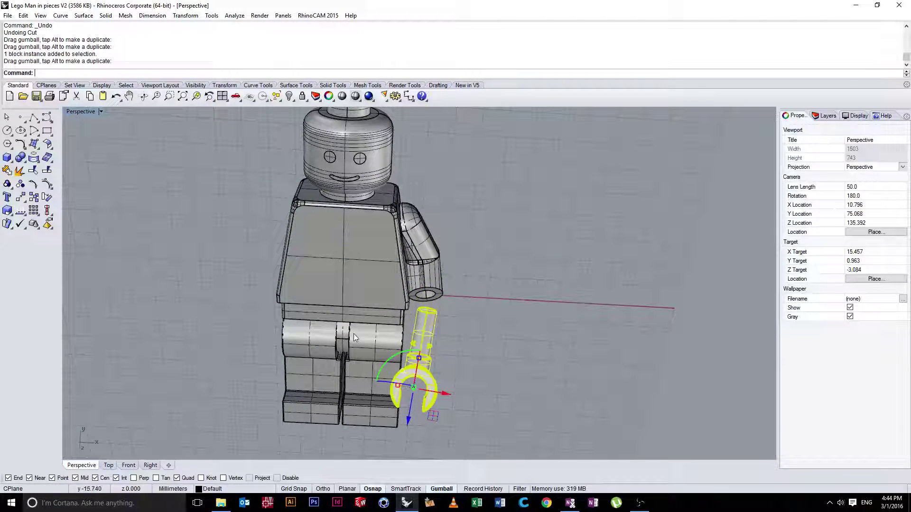
- Move the hand in the Top view from the upper quadrant of its peg's end to the upper edge of the arm's hole
double_click(96, 113)
double_click(67, 113)
right_drag(219, 240, 346, 190)
scroll(355, 244, up, 8)
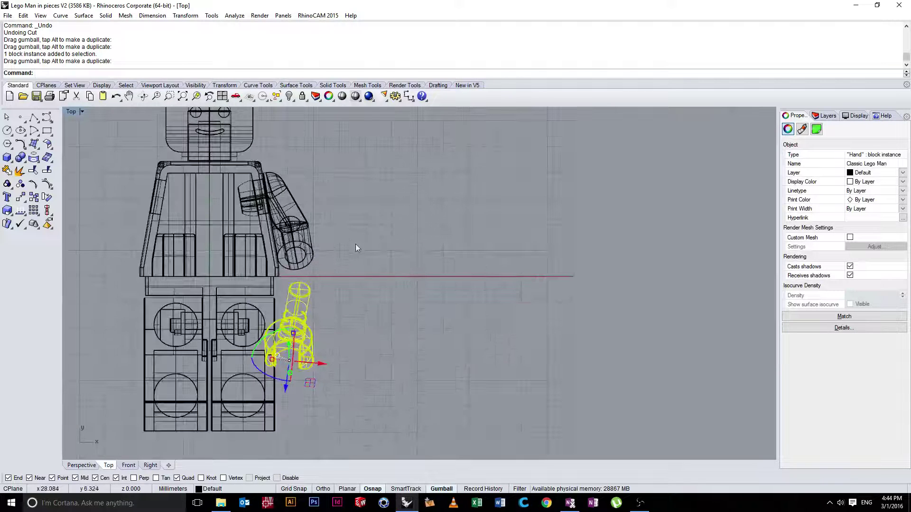
click(345, 276)
right_drag(324, 277, 360, 286)
click(335, 306)
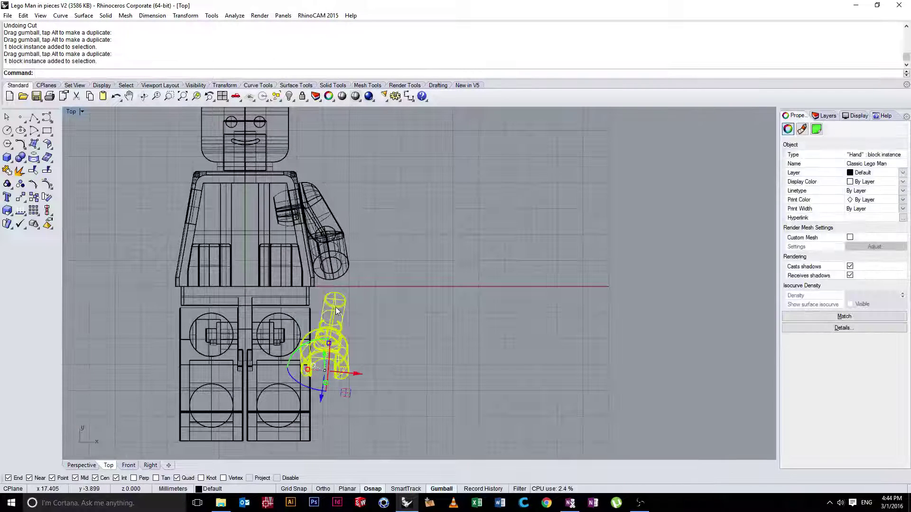
text(Mo)
key(Return)
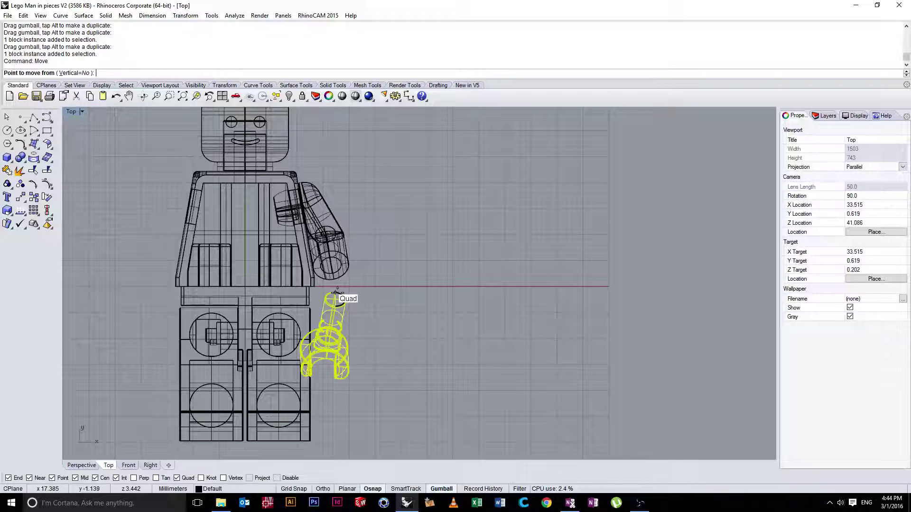
scroll(335, 292, up, 6)
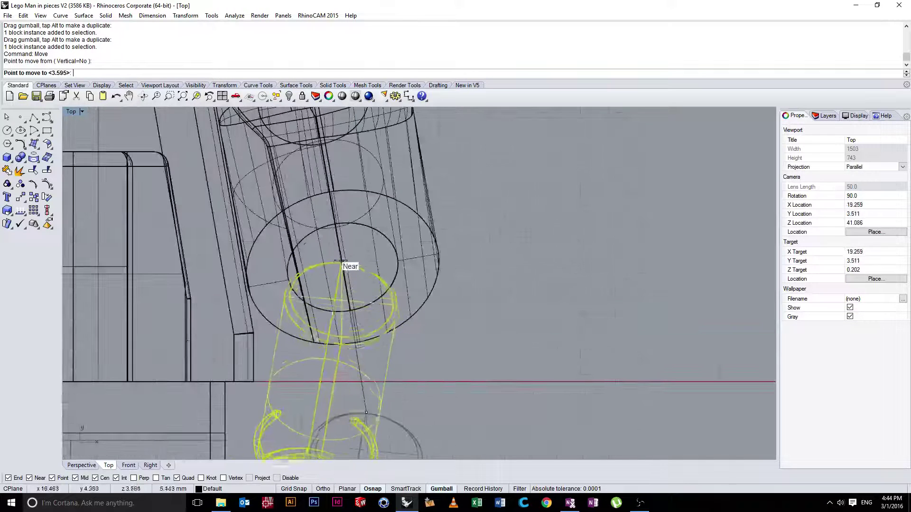
click(337, 238)
- Rotate the hand about 20 degrees around the top of its peg so the peg lines up with the forearm's axis
click(326, 283)
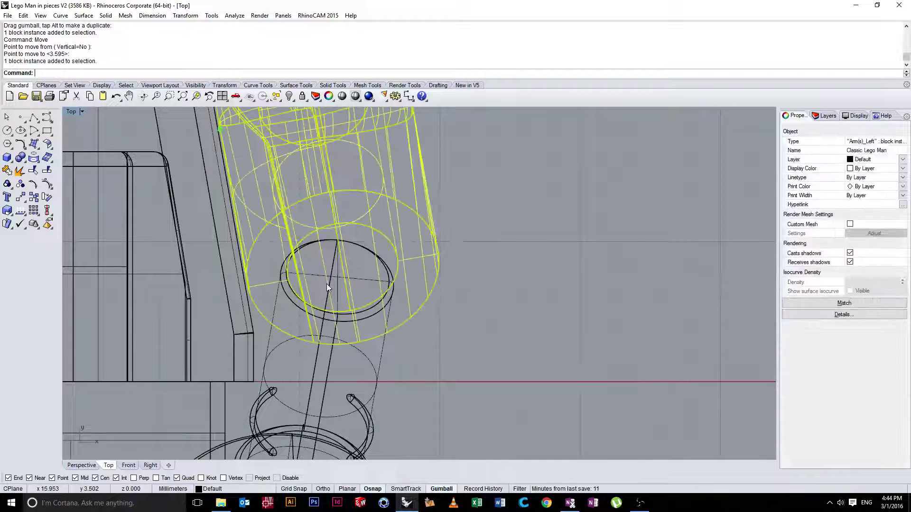
click(335, 271)
text(Re)
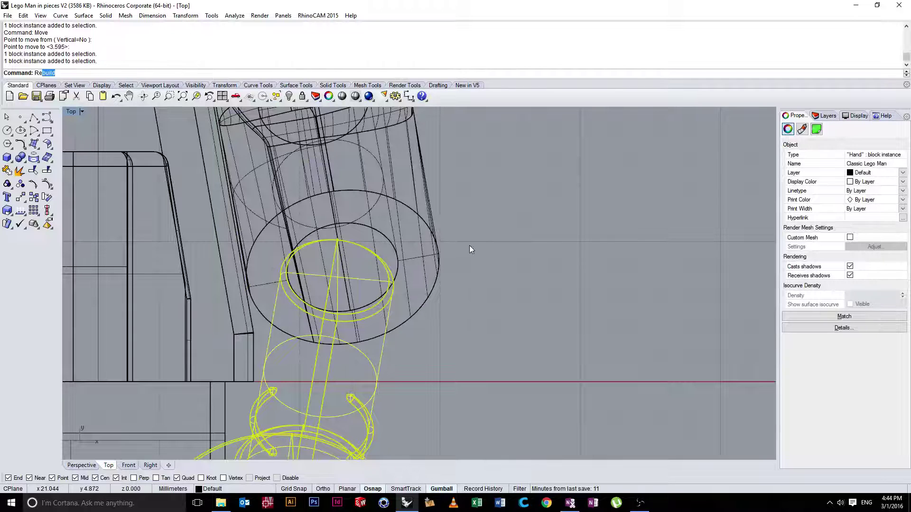
key(BackSpace)
key(BackSpace)
text(o)
key(Return)
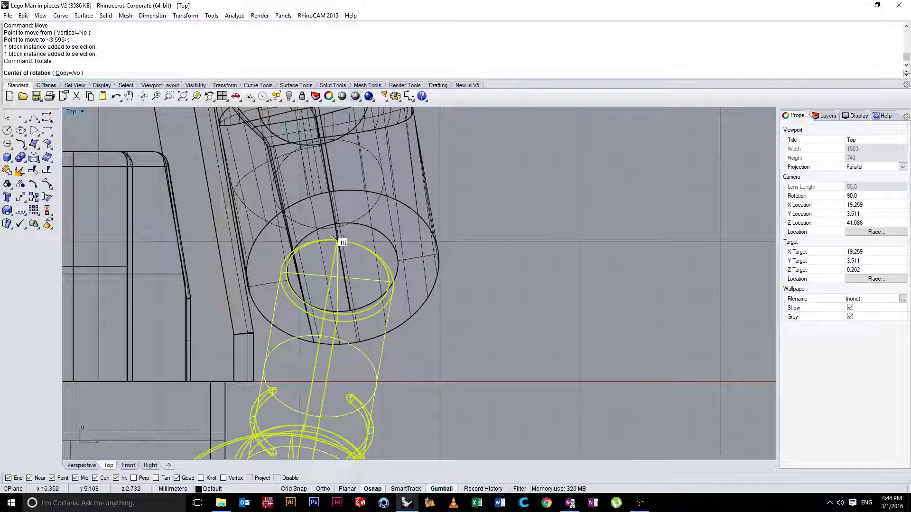
click(322, 328)
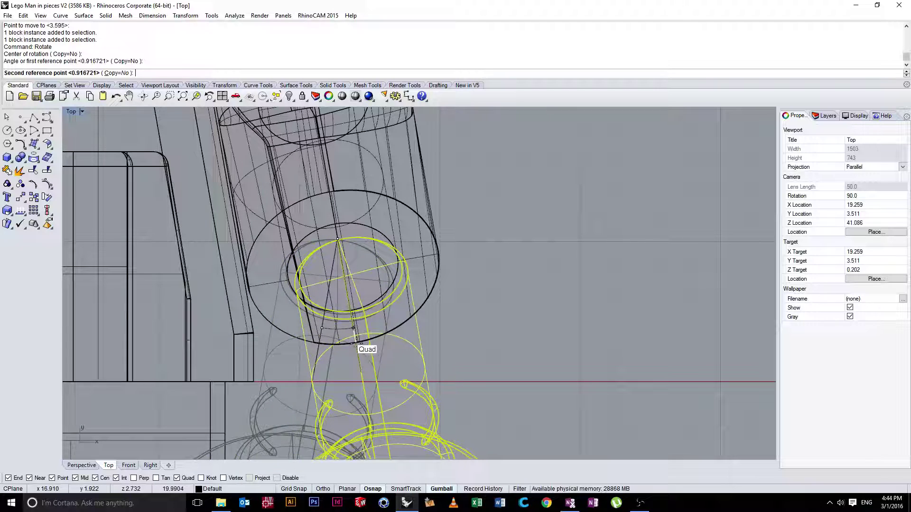
click(353, 328)
key(Escape)
- Examine the hand peg's alignment with the left arm's hole up close in the Perspective view
scroll(393, 309, down, 3)
double_click(71, 111)
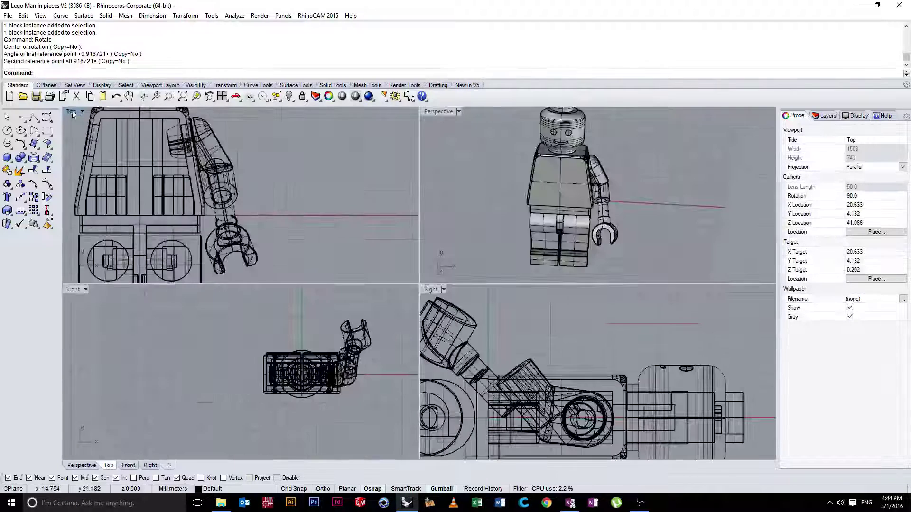
right_drag(531, 228, 663, 231)
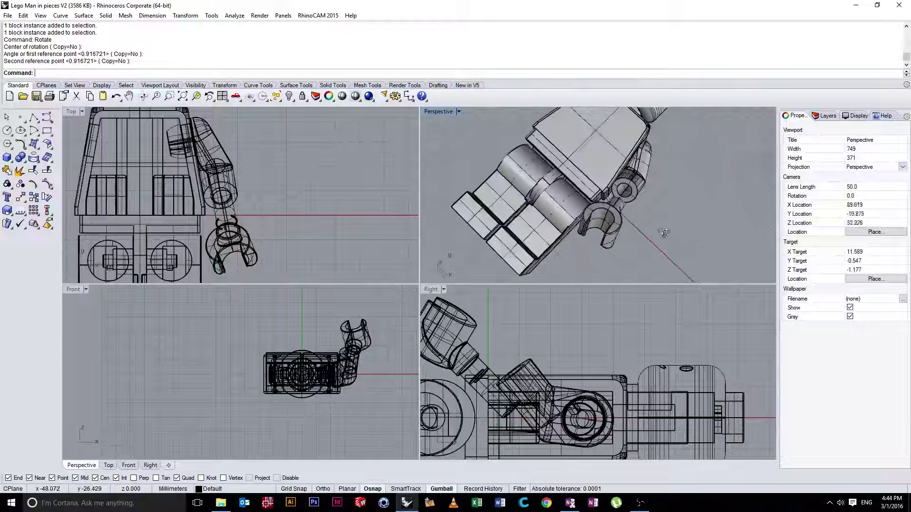
scroll(632, 242, up, 10)
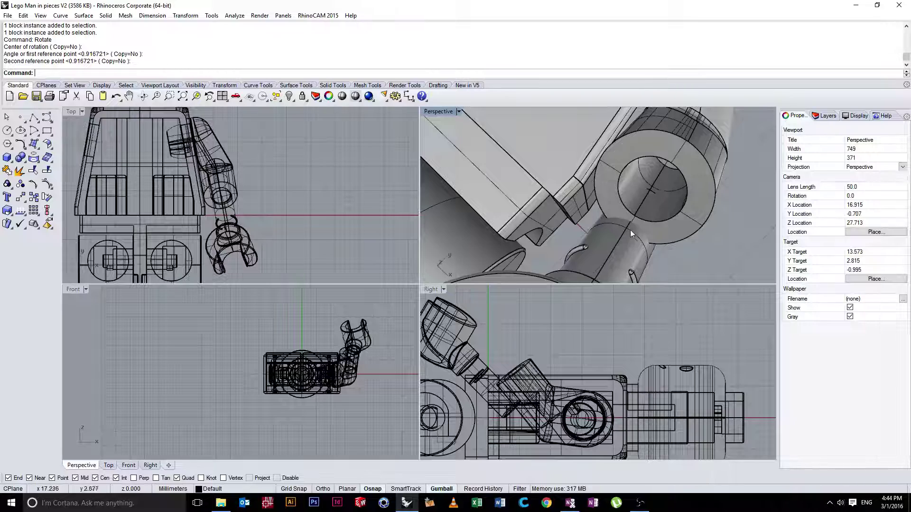
right_drag(645, 194, 436, 125)
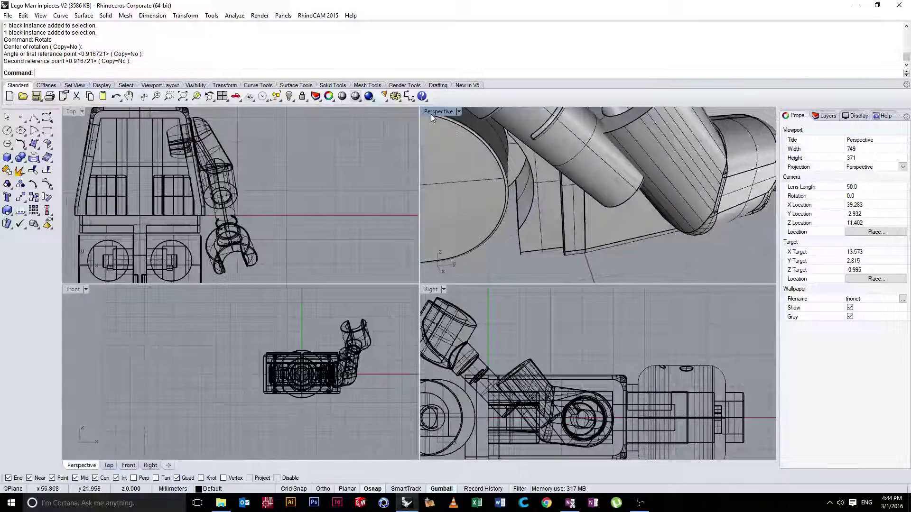
double_click(431, 114)
scroll(478, 188, down, 8)
right_drag(478, 188, 391, 135)
- Pull the hand outward from the body in the Perspective view so its peg stands clear in front of the arm's hole
click(349, 218)
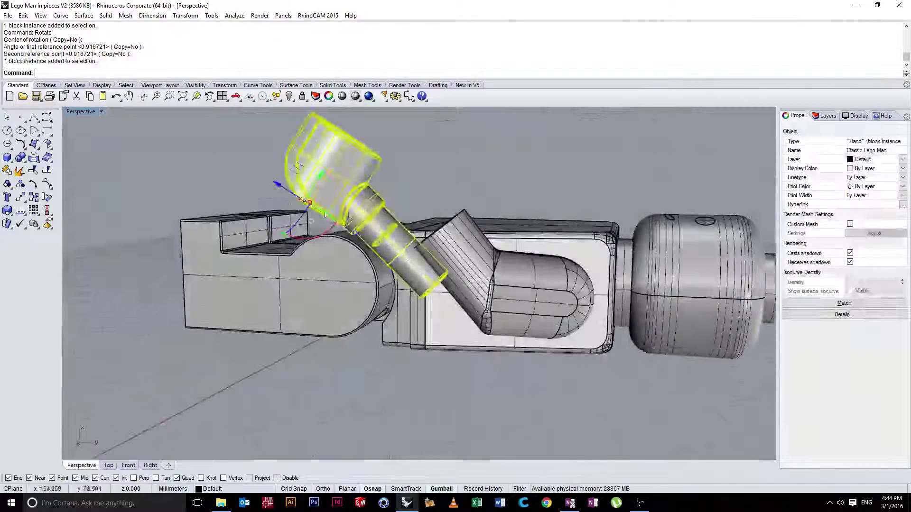
drag(322, 177, 366, 153)
right_drag(375, 163, 408, 211)
drag(361, 175, 317, 266)
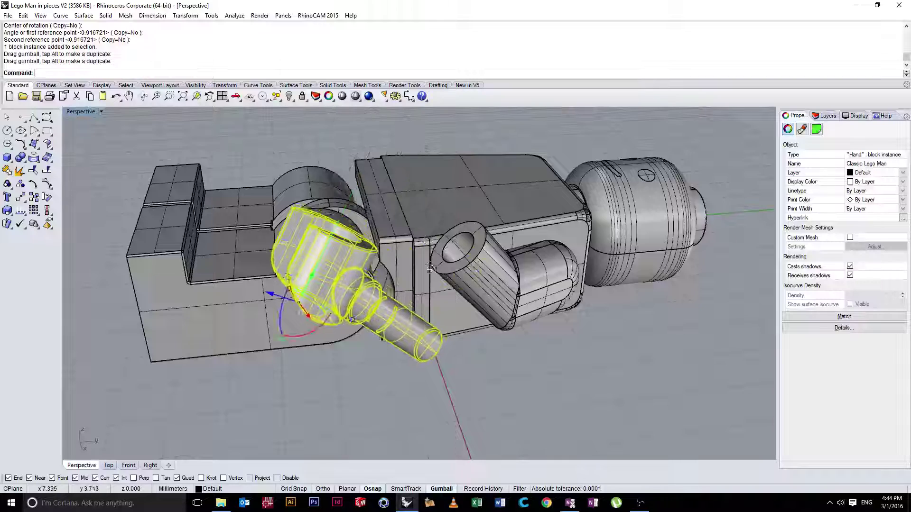
right_drag(317, 267, 223, 287)
click(237, 284)
- Move the hand from the edge of its wrist collar to the arm's open end so the peg sits inside the hole
scroll(325, 267, up, 4)
scroll(372, 241, up, 4)
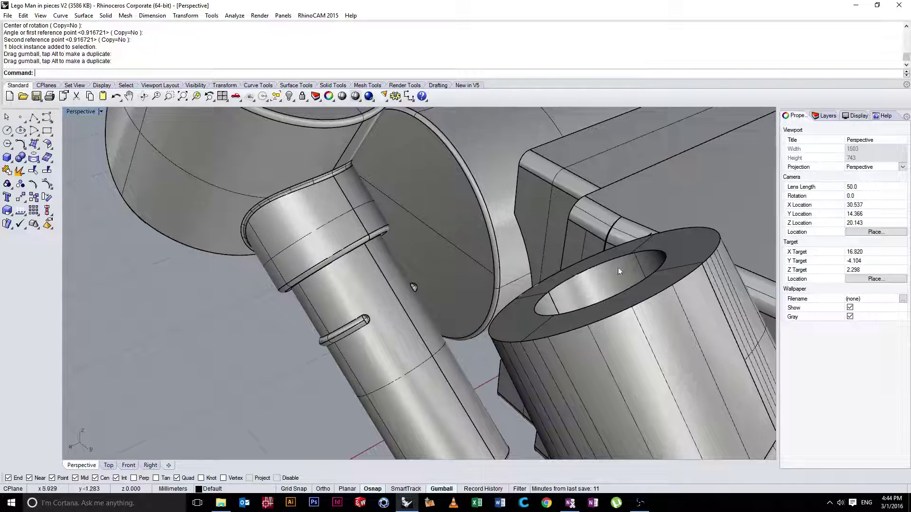
key(Return)
click(271, 238)
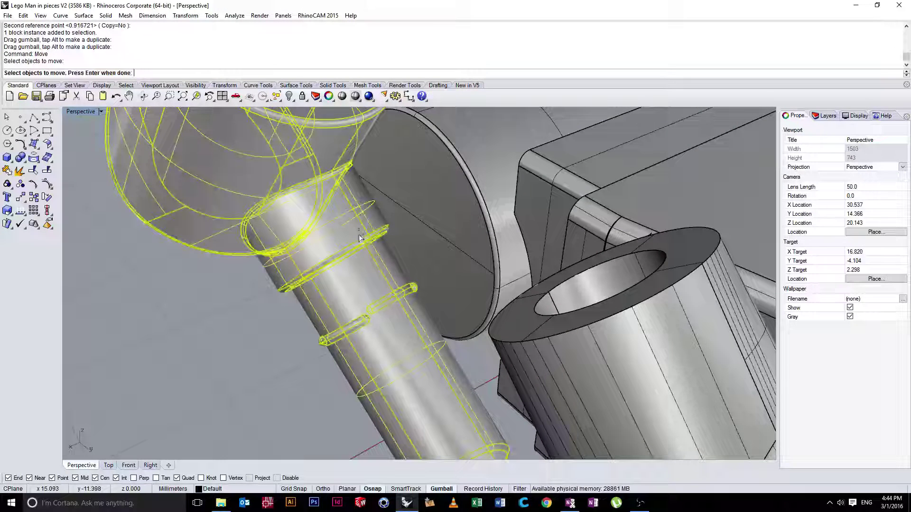
click(368, 235)
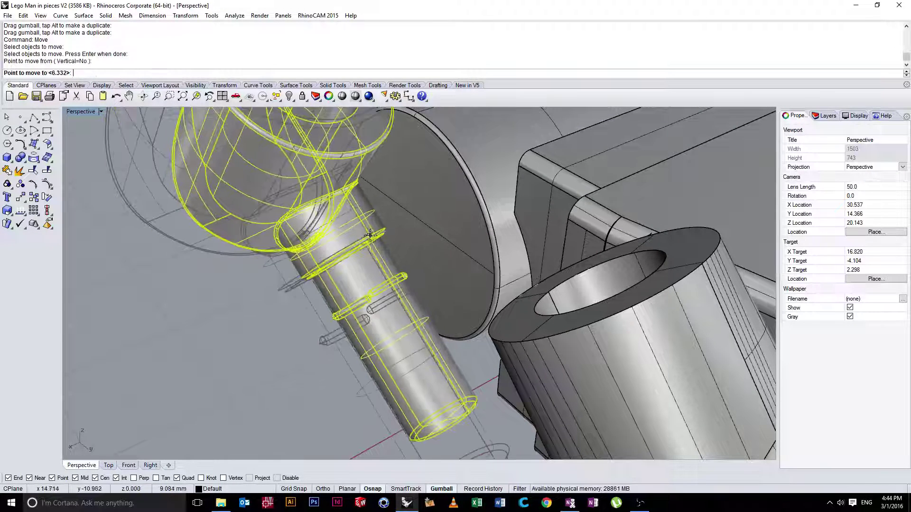
mouse_move(657, 262)
right_down()
mouse_move(676, 289)
mouse_move(641, 264)
right_up()
click(676, 291)
- Try to scale down the hand in the Perspective view and undo the result
scroll(640, 264, down, 6)
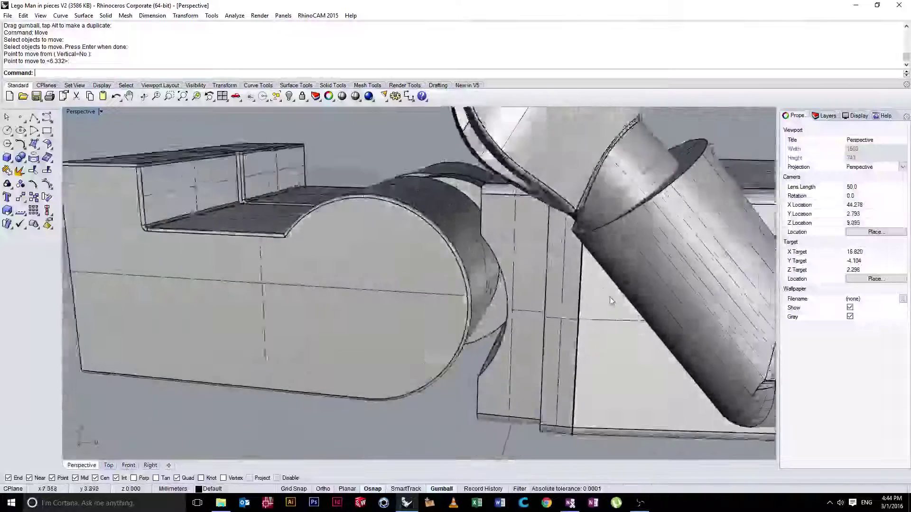
click(585, 215)
text(Sc)
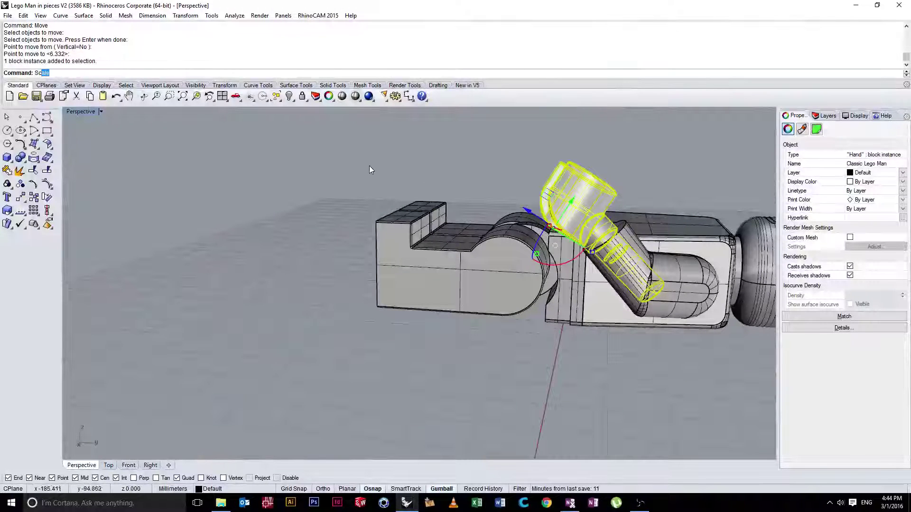
click(467, 167)
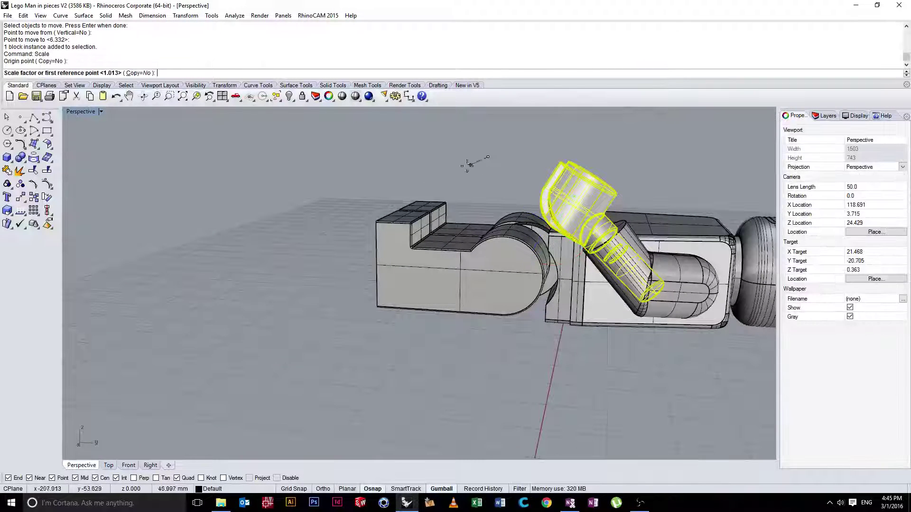
click(436, 167)
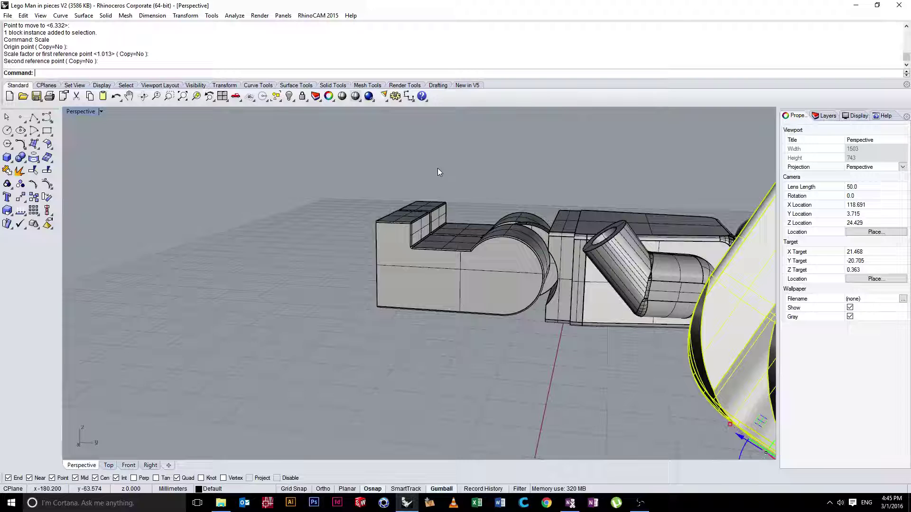
key(ctrl+z)
- Scale the hand down slightly by picking the origin and reference points in the Top view
double_click(98, 113)
scroll(247, 246, down, 2)
right_click(264, 197)
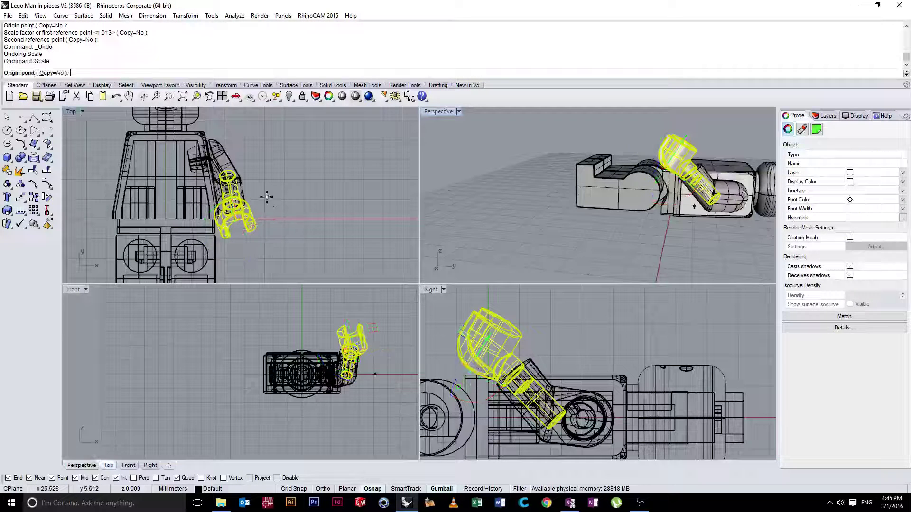
scroll(231, 172, up, 6)
scroll(232, 170, up, 4)
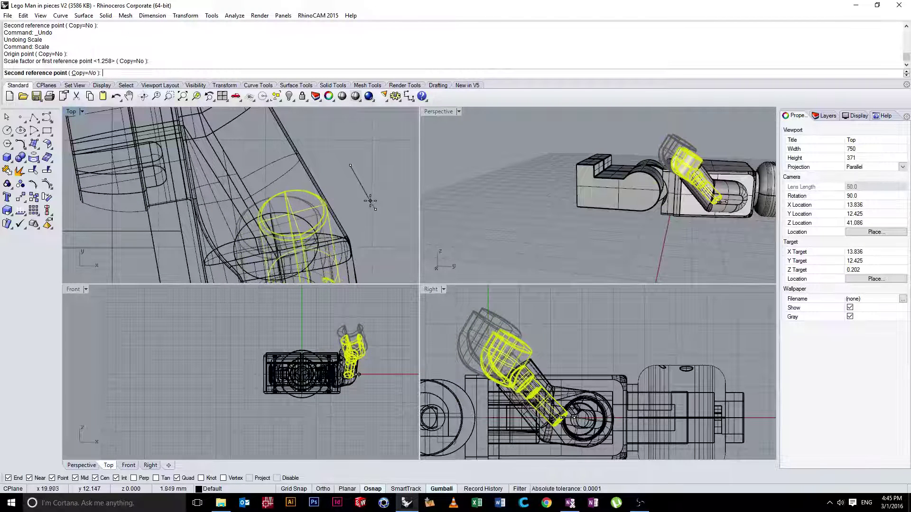
click(373, 201)
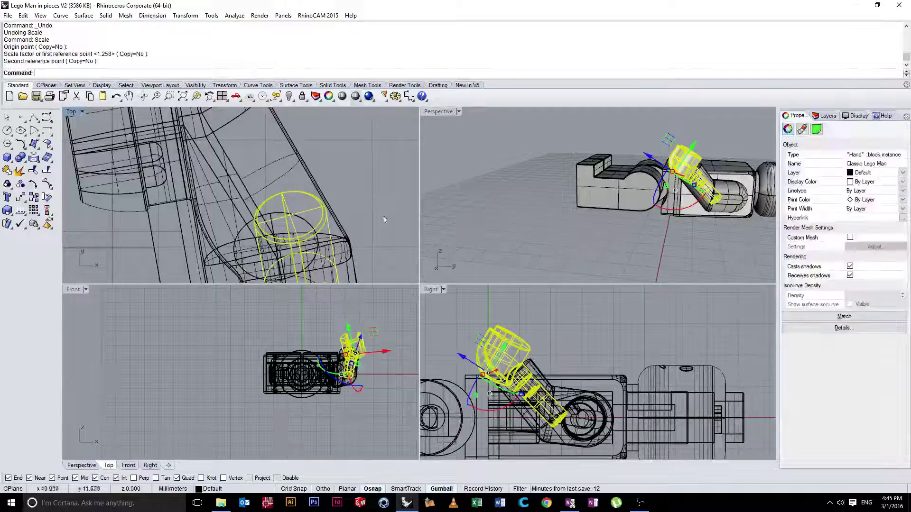
- Pull the scaled-down hand out of the arm in the Perspective view so its whole peg is exposed
right_drag(602, 212, 631, 204)
click(542, 189)
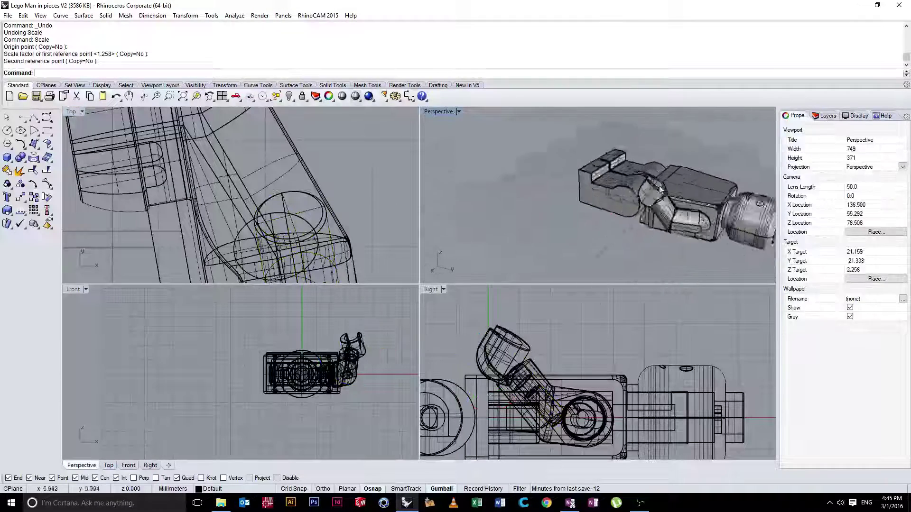
scroll(654, 206, up, 8)
click(653, 206)
scroll(654, 206, down, 6)
drag(588, 203, 499, 152)
click(479, 184)
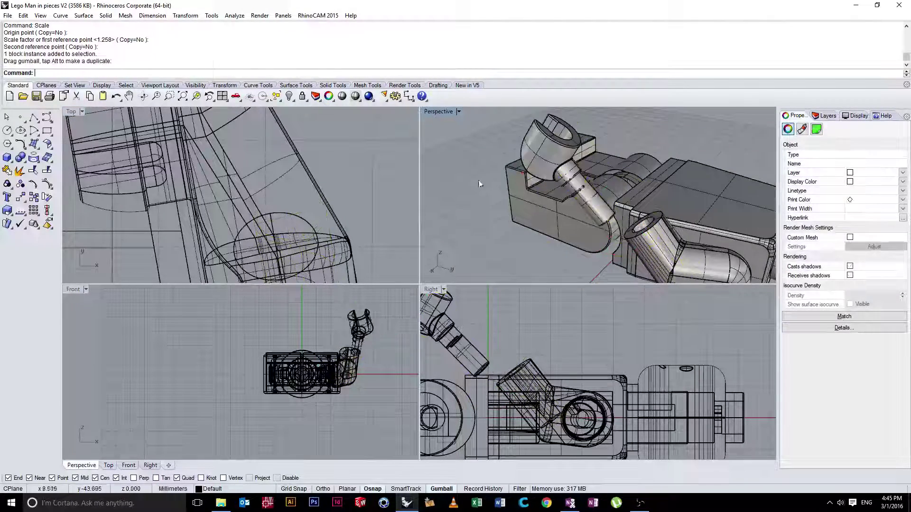
- Move the hand from the edge of its wrist collar to the arm's open end so the peg is seated in the hole
scroll(546, 188, up, 6)
right_drag(547, 189, 532, 190)
scroll(529, 183, up, 3)
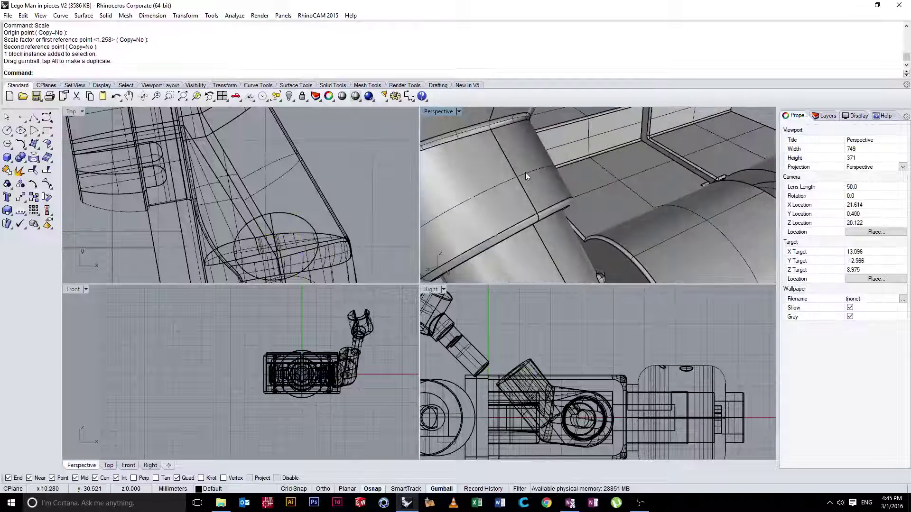
text(Move)
key(Return)
click(531, 204)
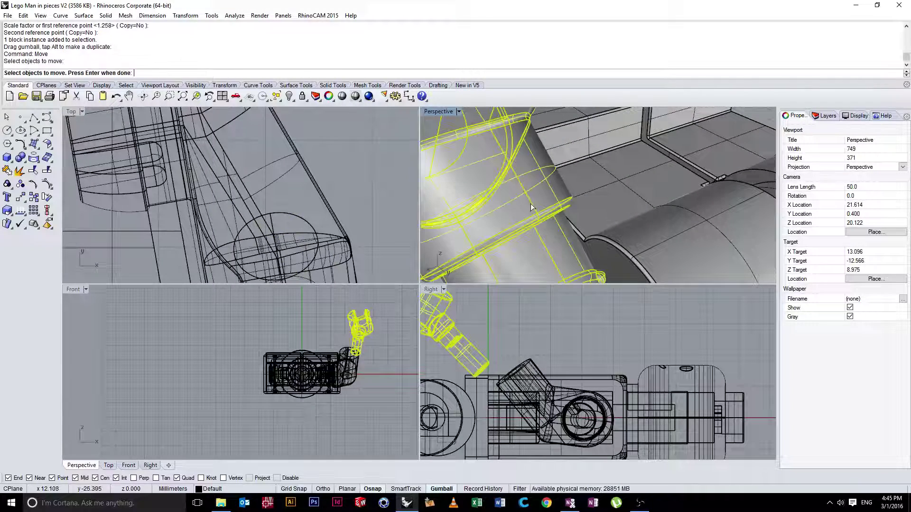
click(536, 213)
scroll(593, 213, down, 8)
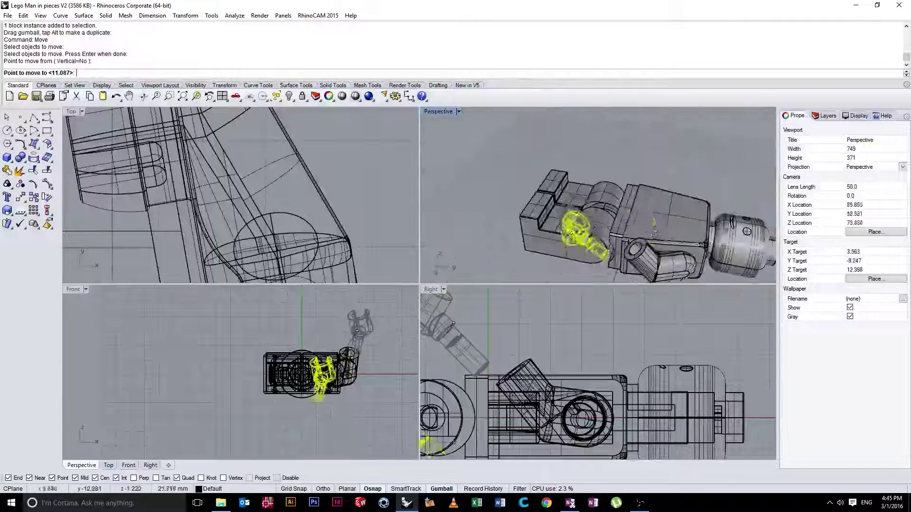
scroll(646, 246, up, 8)
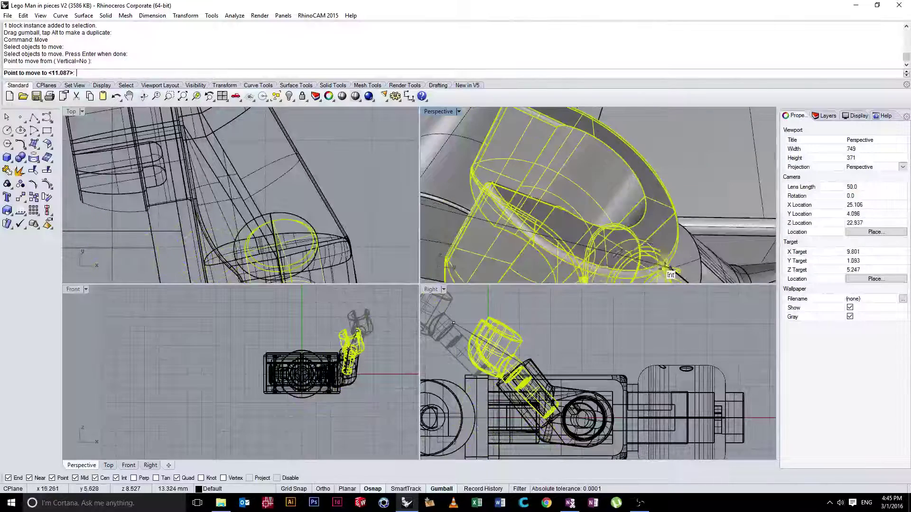
click(667, 273)
scroll(548, 243, down, 7)
right_drag(547, 243, 484, 155)
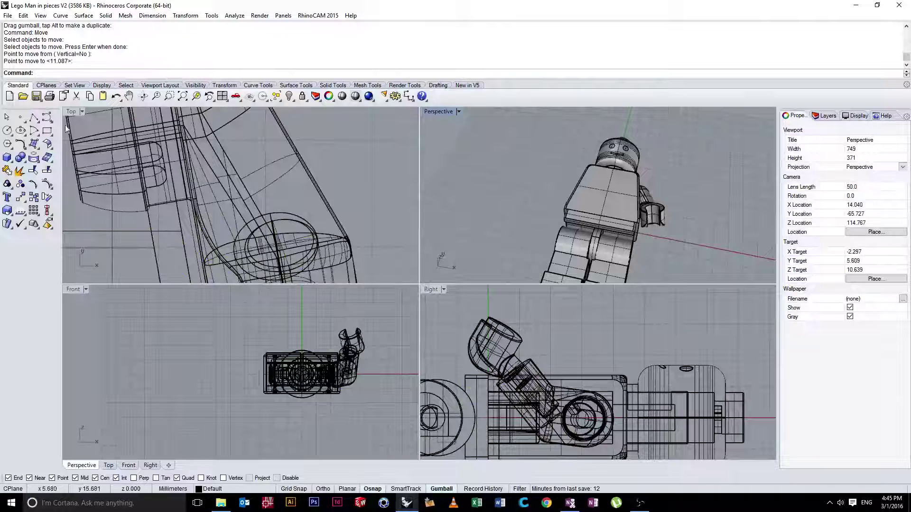
- Mirror the left arm and its hand across the figure's vertical centre line in the Top view, keeping the originals
double_click(73, 110)
scroll(370, 197, down, 15)
right_drag(458, 209, 538, 263)
click(480, 262)
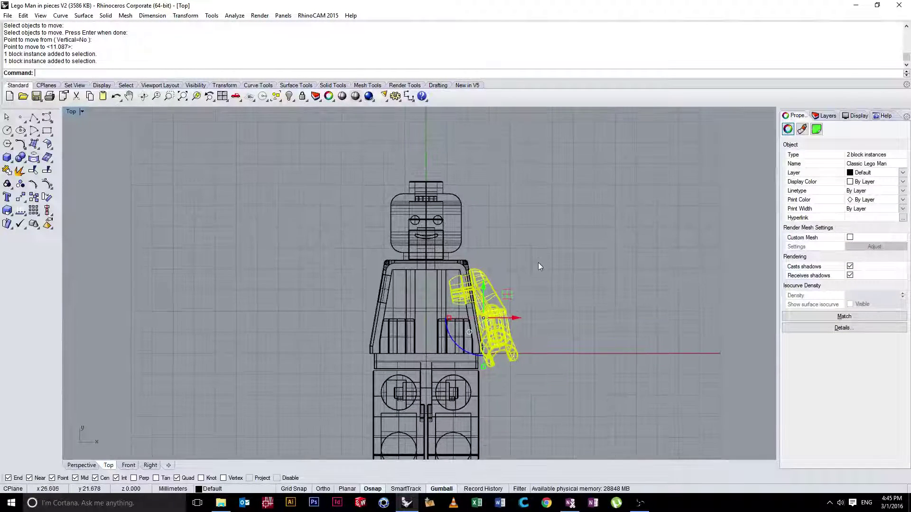
click(508, 177)
click(506, 347)
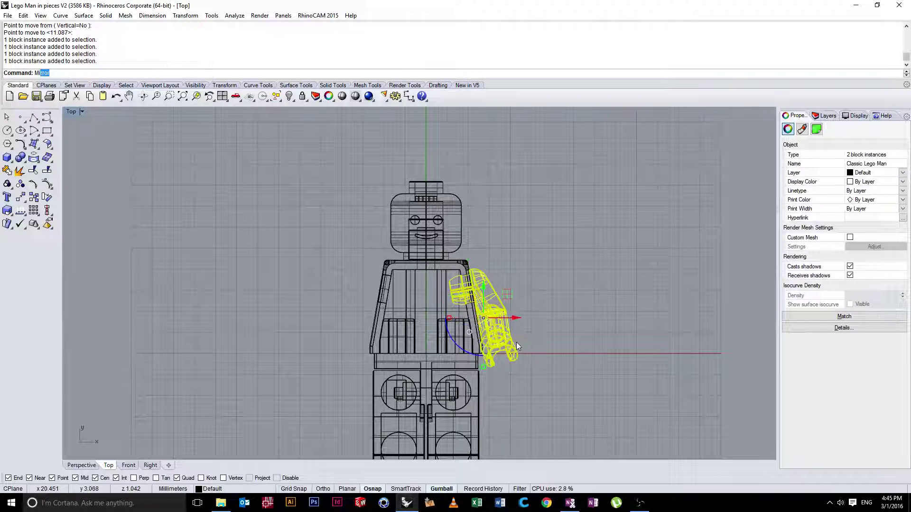
text(Mim)
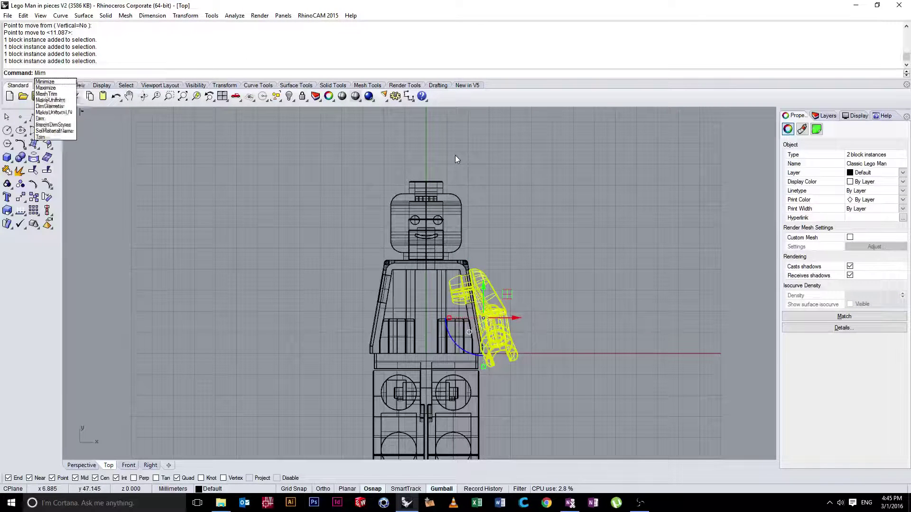
key(BackSpace)
key(BackSpace)
text(irror)
key(Return)
scroll(441, 172, up, 12)
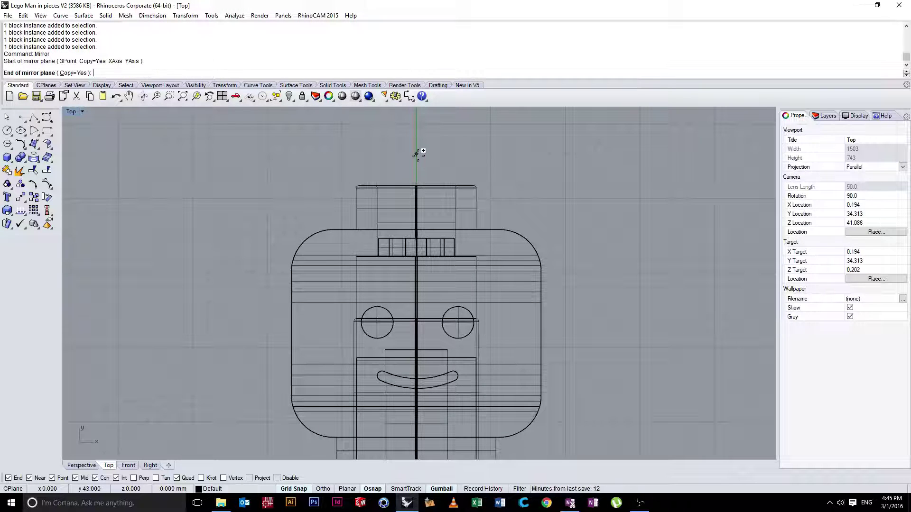
scroll(417, 155, down, 3)
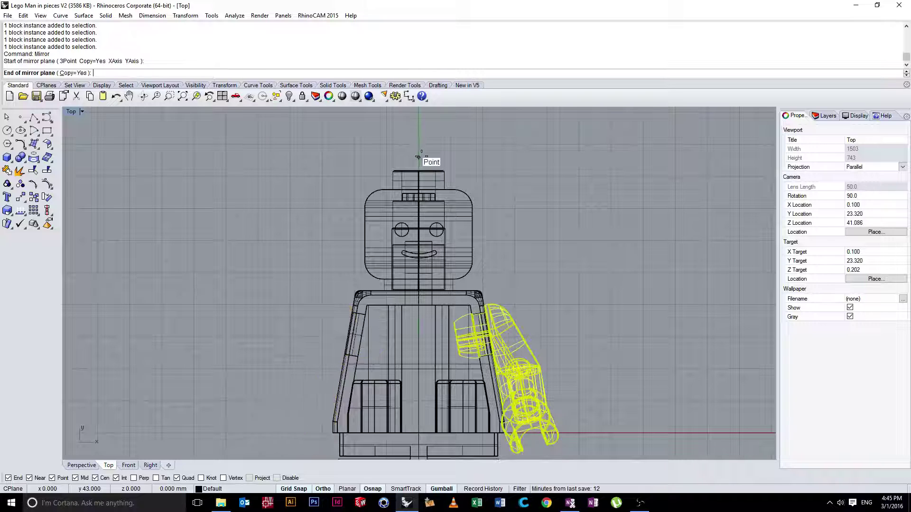
click(421, 119)
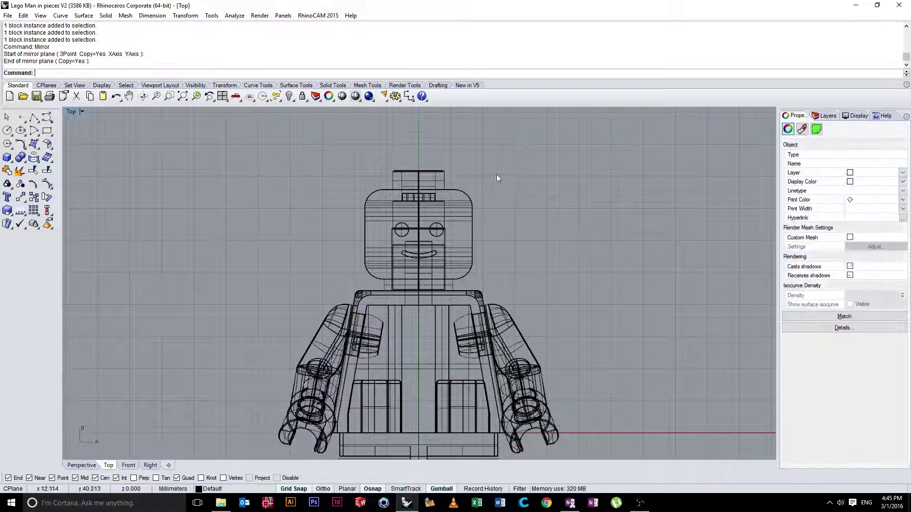
- Rotate all parts of the figure a quarter turn about the heel's corner in the Right view so it stands upright
double_click(71, 112)
right_drag(726, 284, 727, 257)
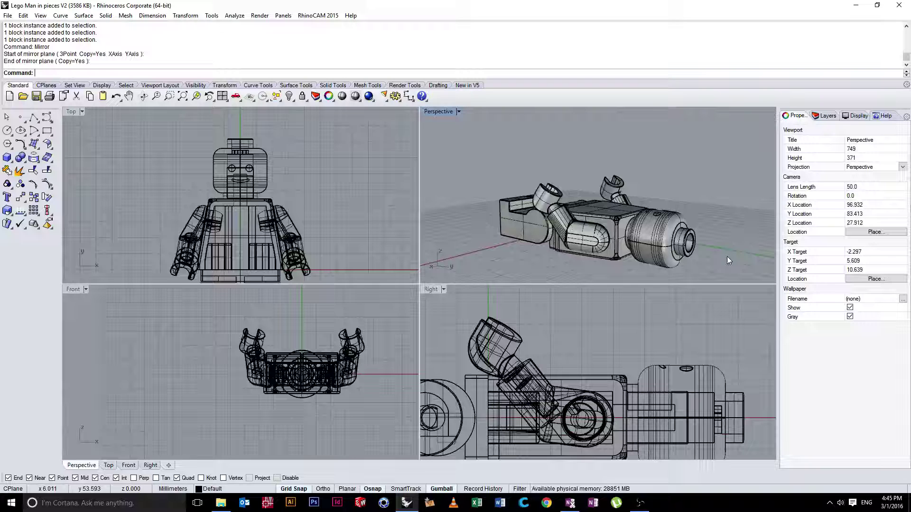
double_click(426, 114)
scroll(413, 237, down, 8)
right_drag(408, 261, 476, 275)
key(ctrl+a)
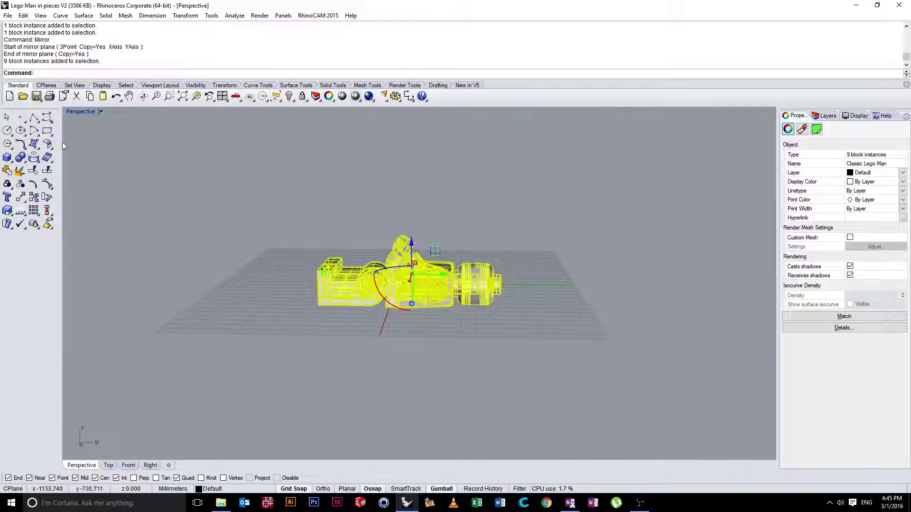
double_click(87, 112)
scroll(418, 367, down, 5)
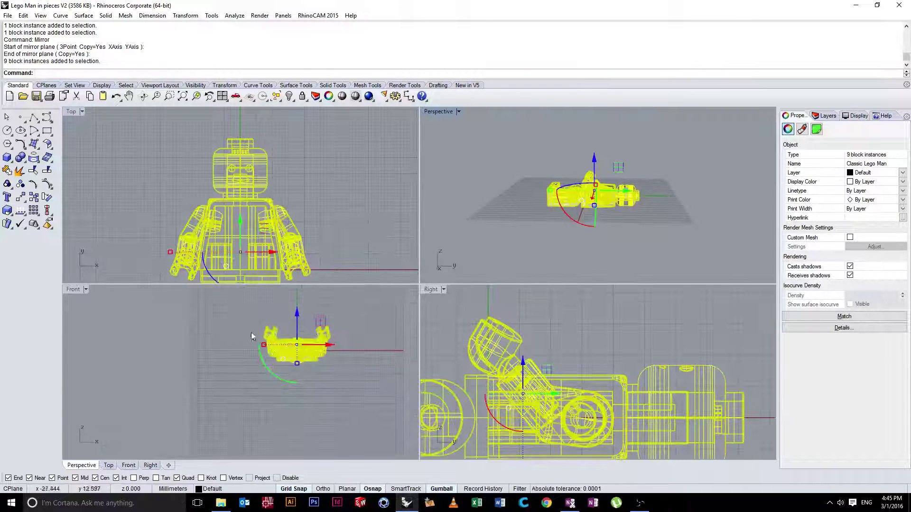
double_click(431, 290)
scroll(404, 325, down, 4)
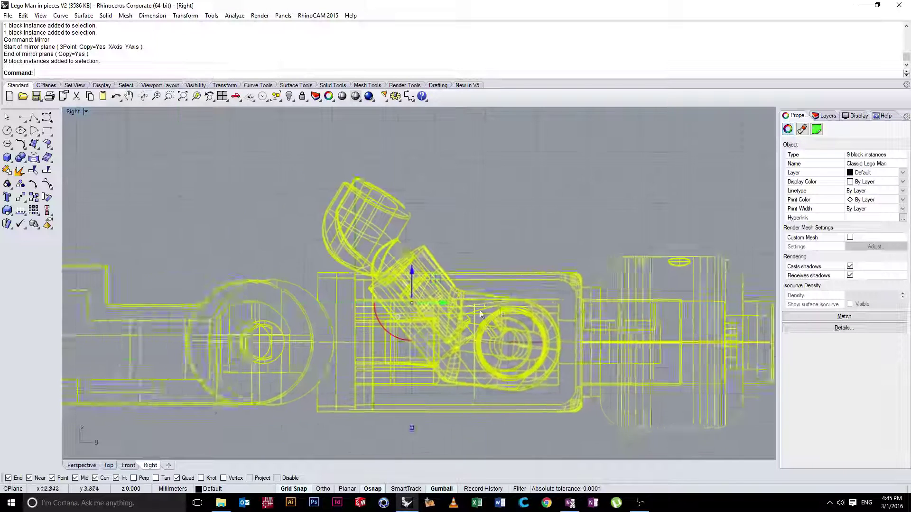
key(Return)
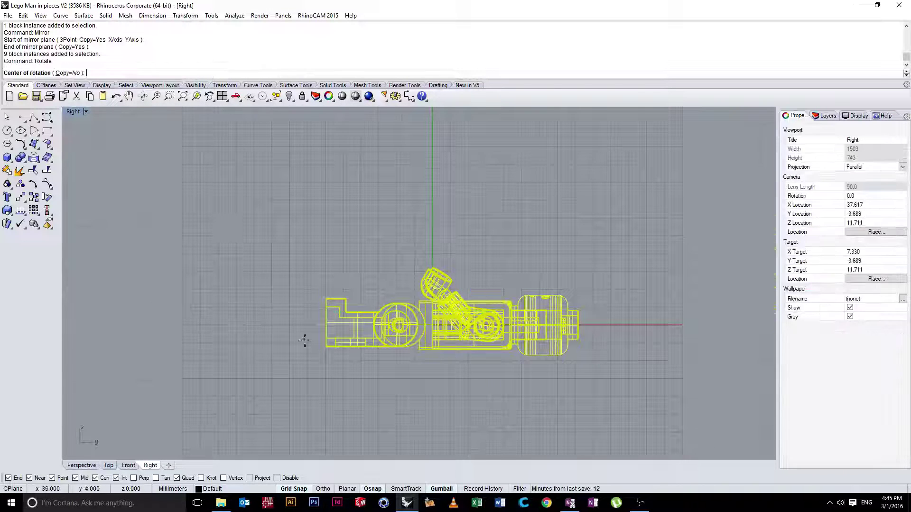
scroll(304, 340, up, 5)
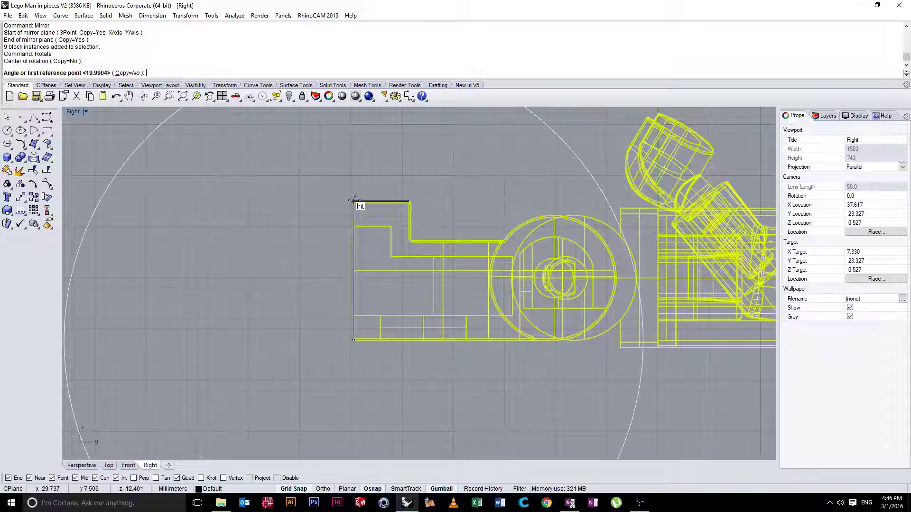
click(275, 334)
key(Escape)
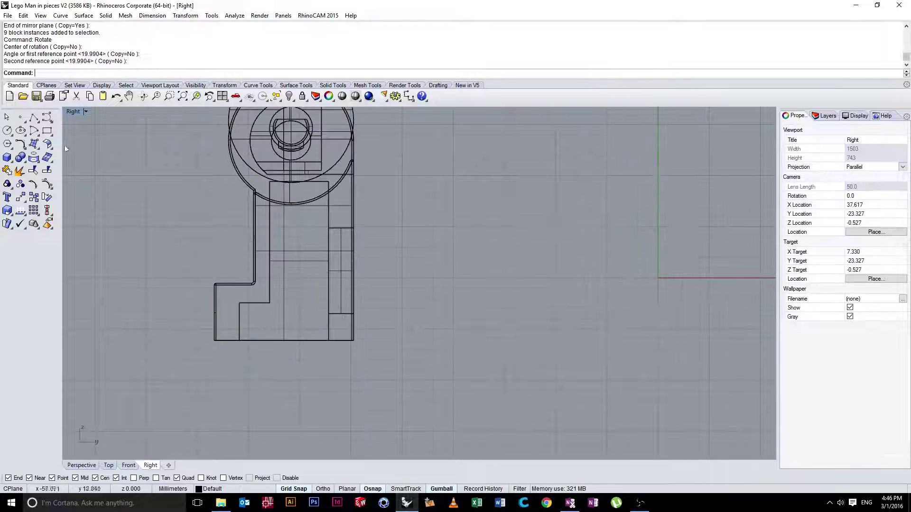
- Move the whole standing figure along the Y axis towards the middle of the grid in the Perspective view
double_click(72, 111)
right_drag(475, 197, 564, 208)
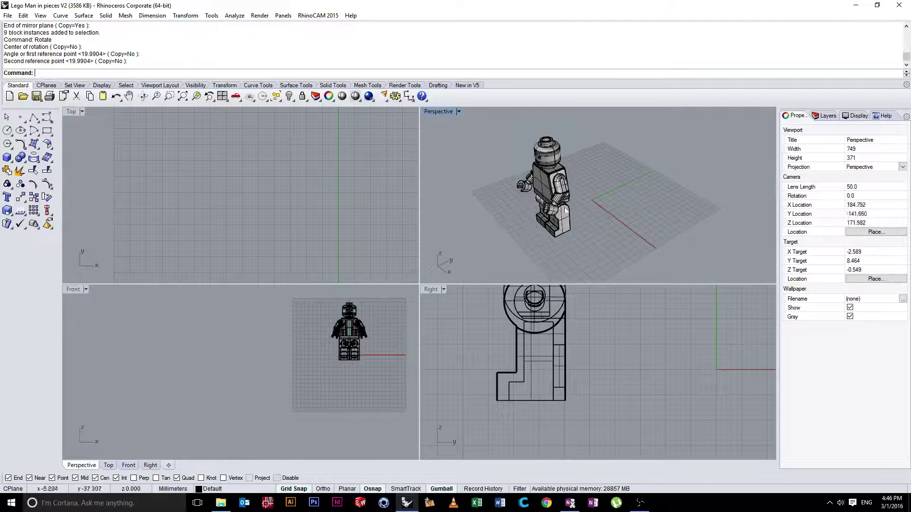
drag(601, 151, 488, 256)
drag(571, 176, 612, 161)
click(503, 225)
right_drag(503, 225, 622, 209)
double_click(442, 111)
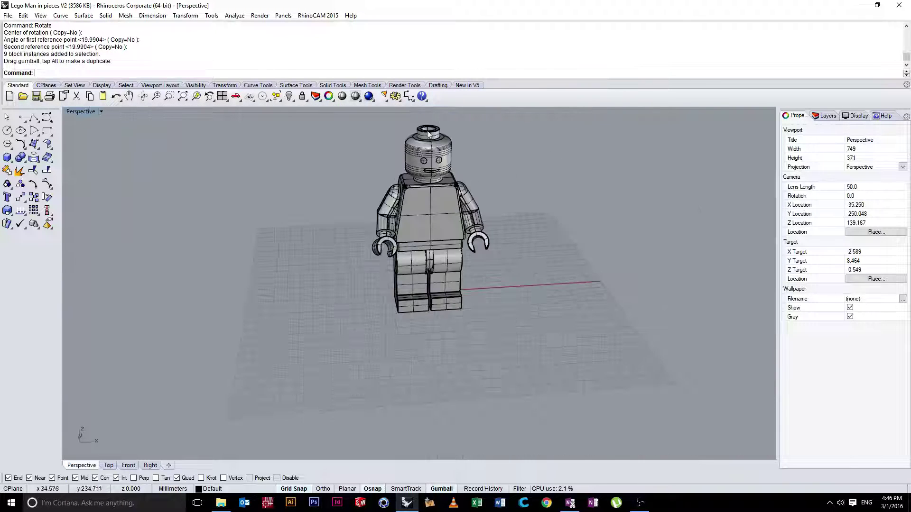
- Raise both legs slightly along the Z axis to close the gap below the hips
right_drag(593, 175, 338, 209)
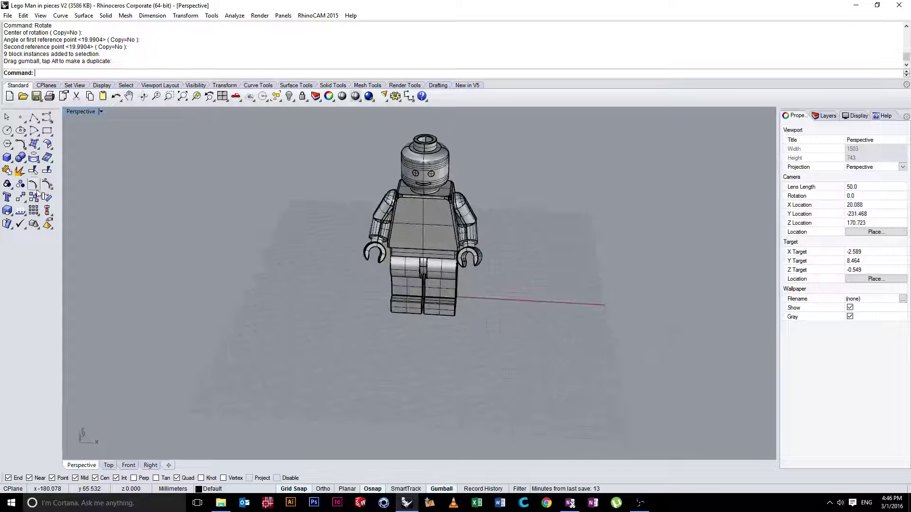
right_drag(306, 280, 165, 234)
scroll(340, 231, up, 6)
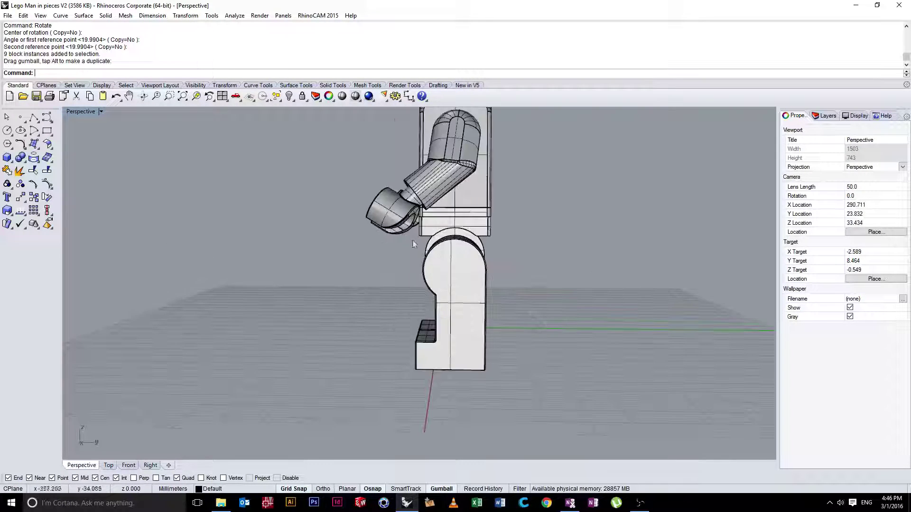
right_drag(339, 232, 249, 213)
scroll(421, 262, up, 7)
right_drag(427, 262, 406, 262)
click(387, 311)
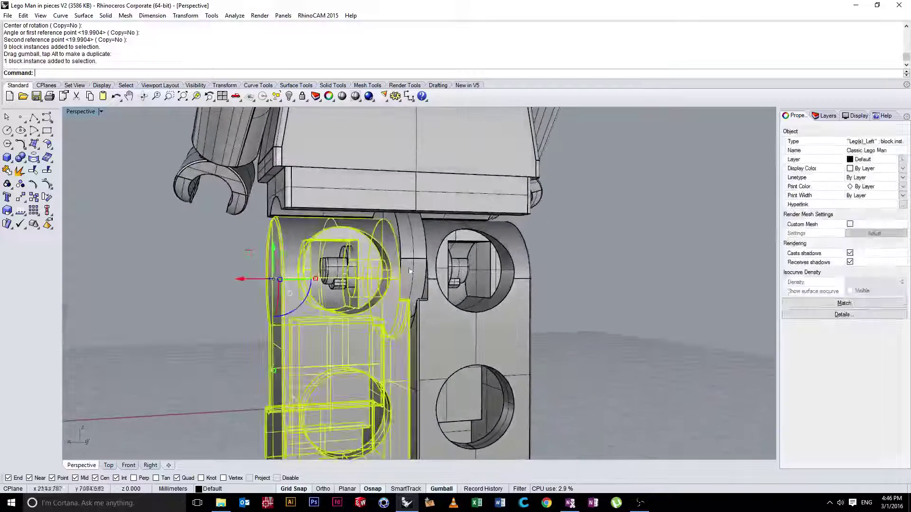
shift+click(479, 322)
right_drag(491, 275, 205, 291)
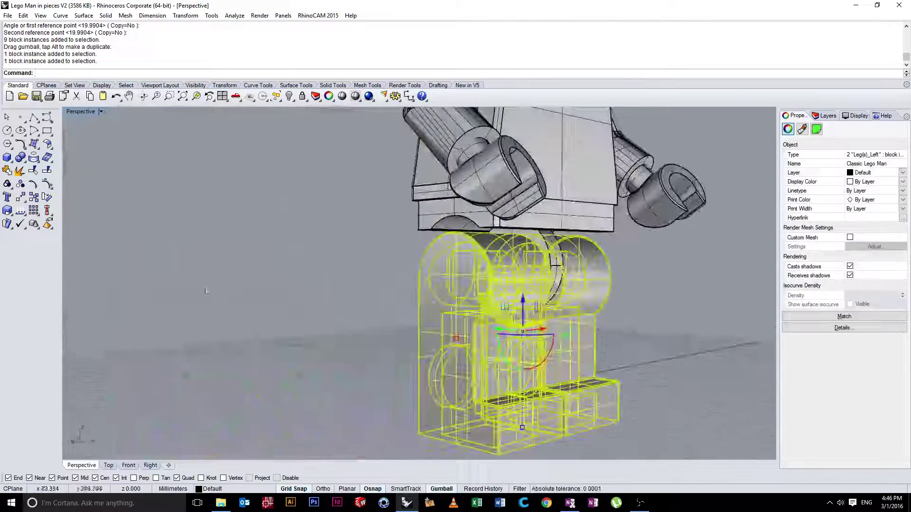
drag(521, 300, 521, 291)
click(407, 278)
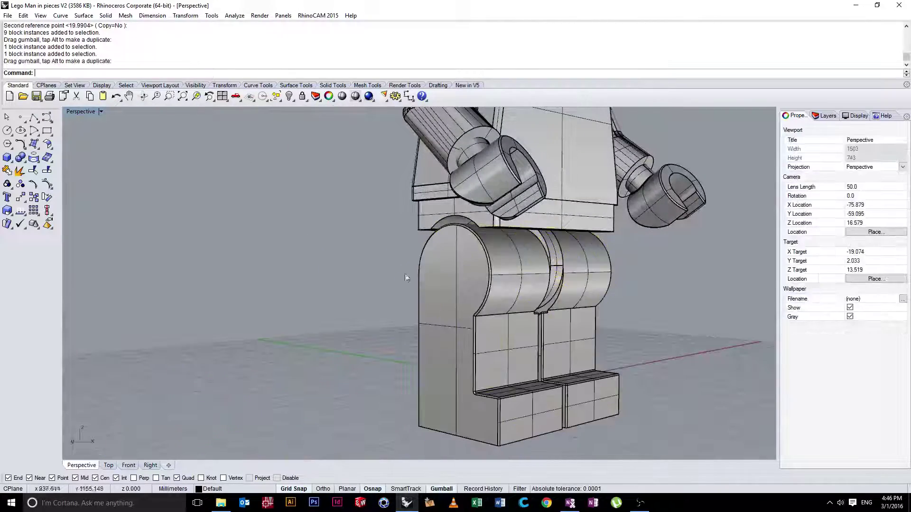
- Examine the fully assembled Lego man from the front in the Perspective view
right_drag(407, 277, 457, 317)
scroll(382, 281, down, 5)
scroll(445, 251, down, 5)
right_drag(445, 251, 490, 324)
right_drag(450, 310, 418, 311)
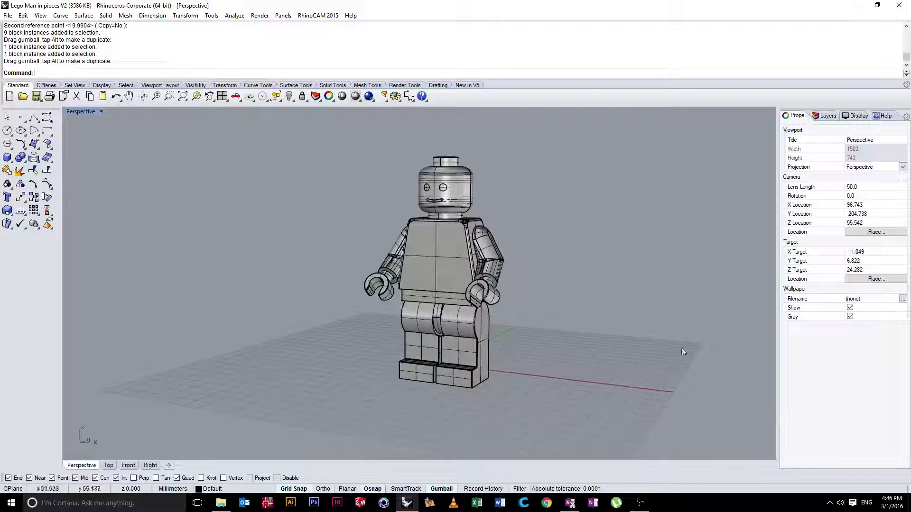